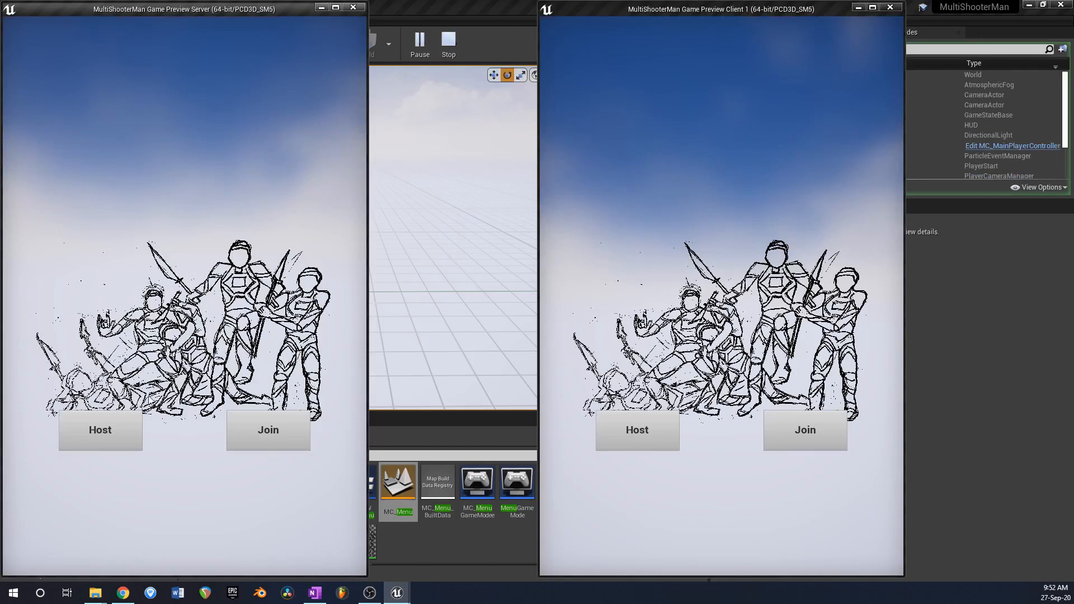
Step: Host a LAN session in the server preview and move the character forward
click(116, 428)
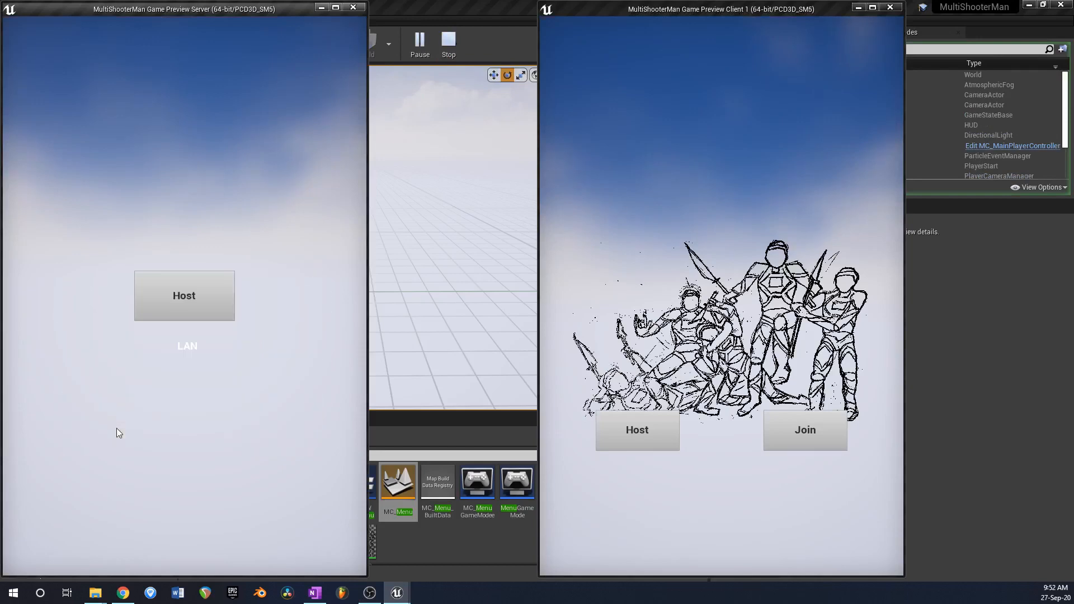
click(200, 300)
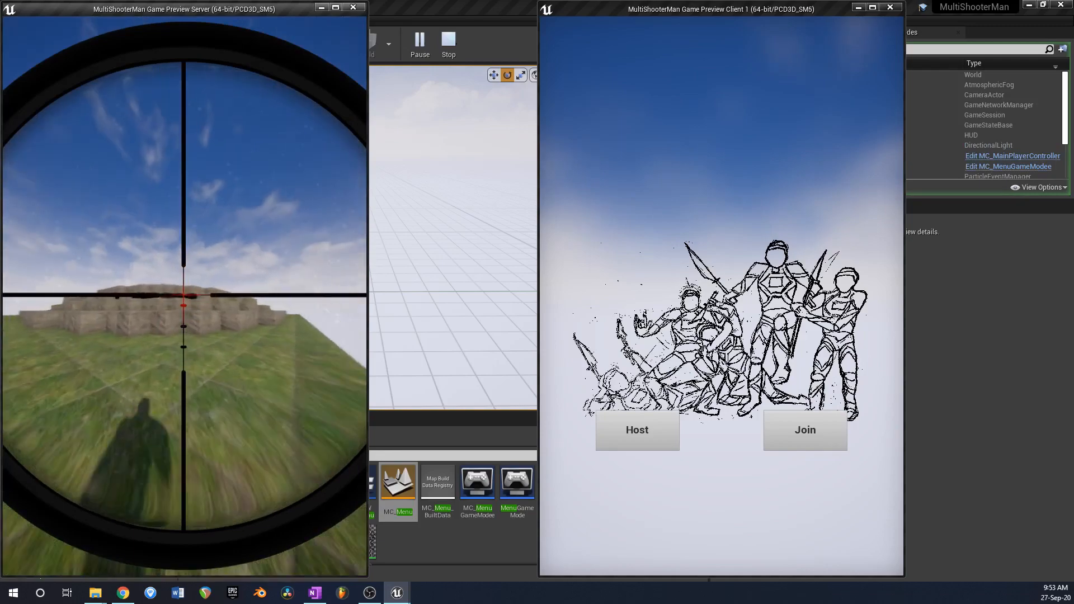
key(w)
Step: Release the cursor from the server preview and join the hosted LAN session from the client preview
key(super)
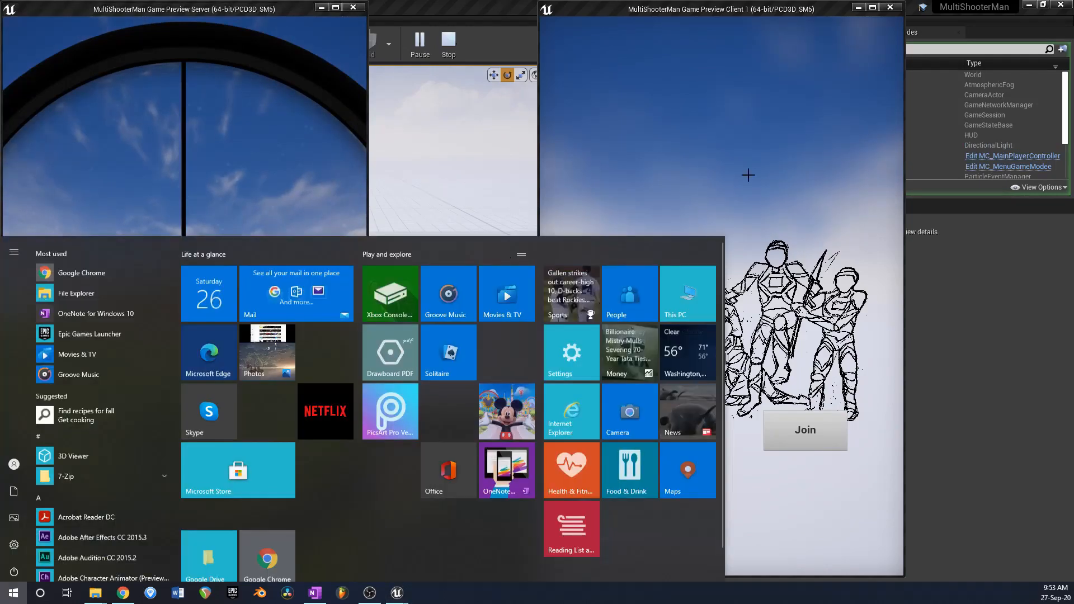
key(super)
click(805, 429)
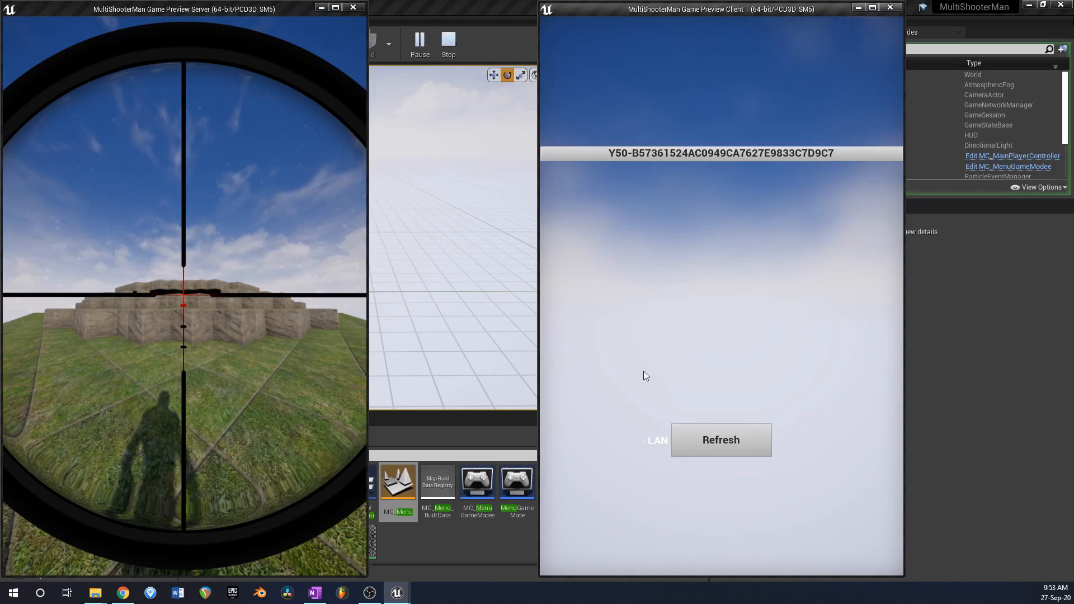
click(677, 156)
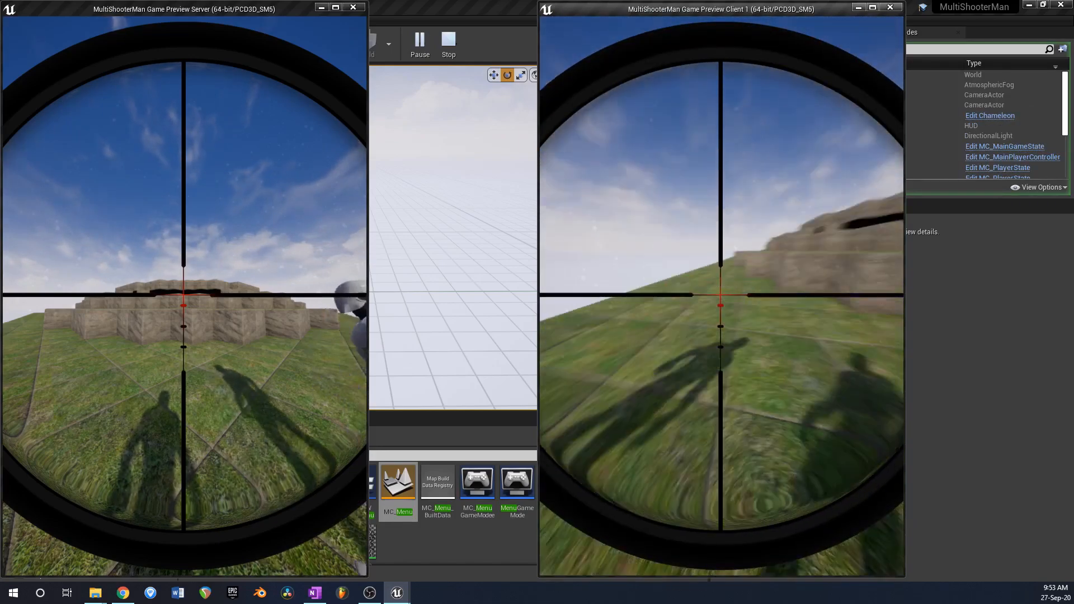
Step: Test client movement by running and jumping the character over the block terrain
key(w)
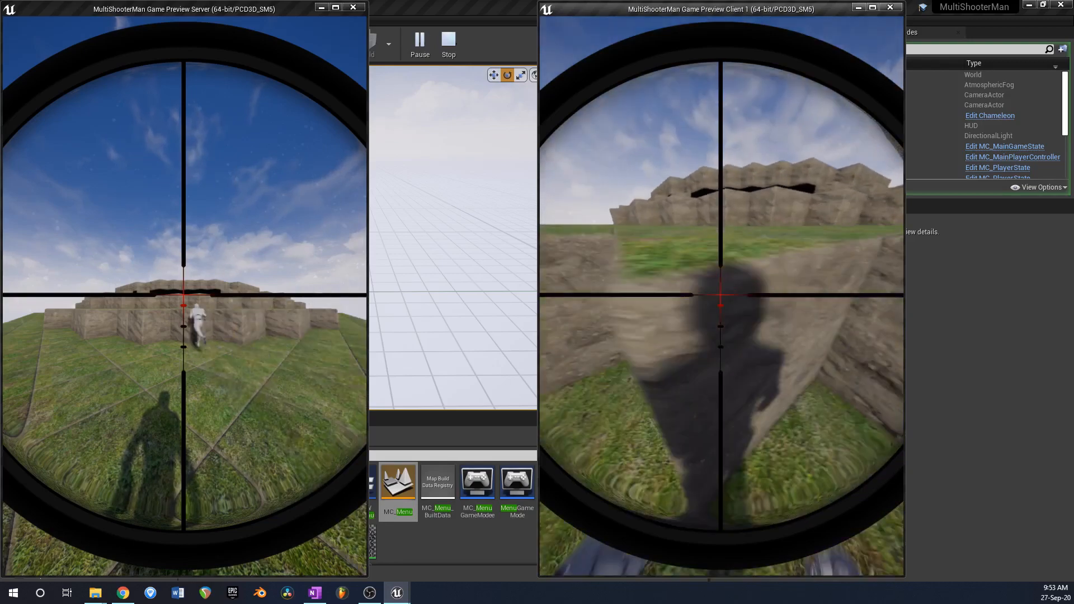
key(space)
key(space)
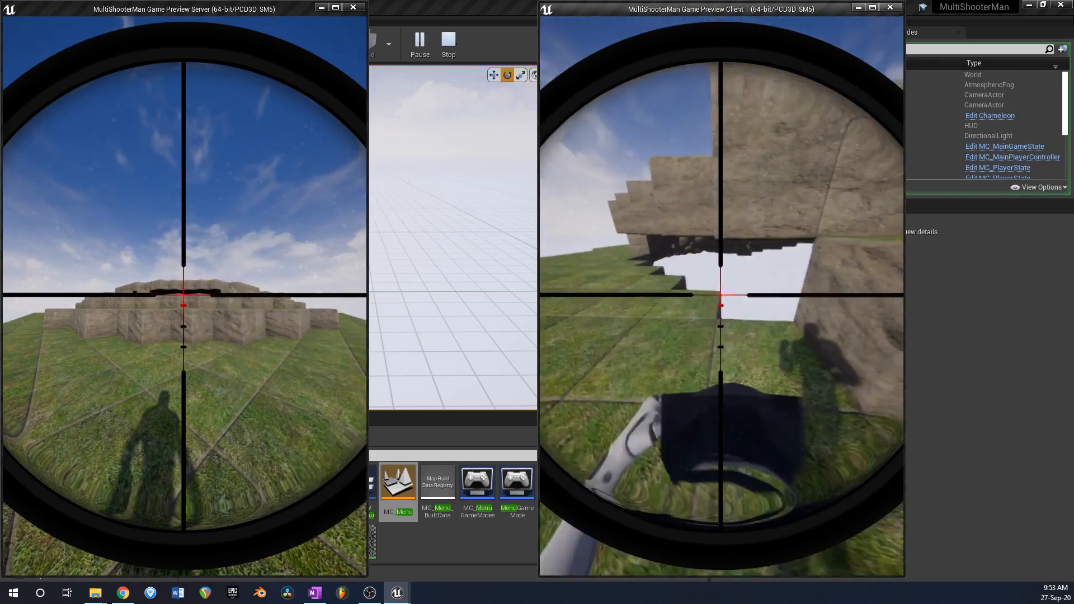
key(space)
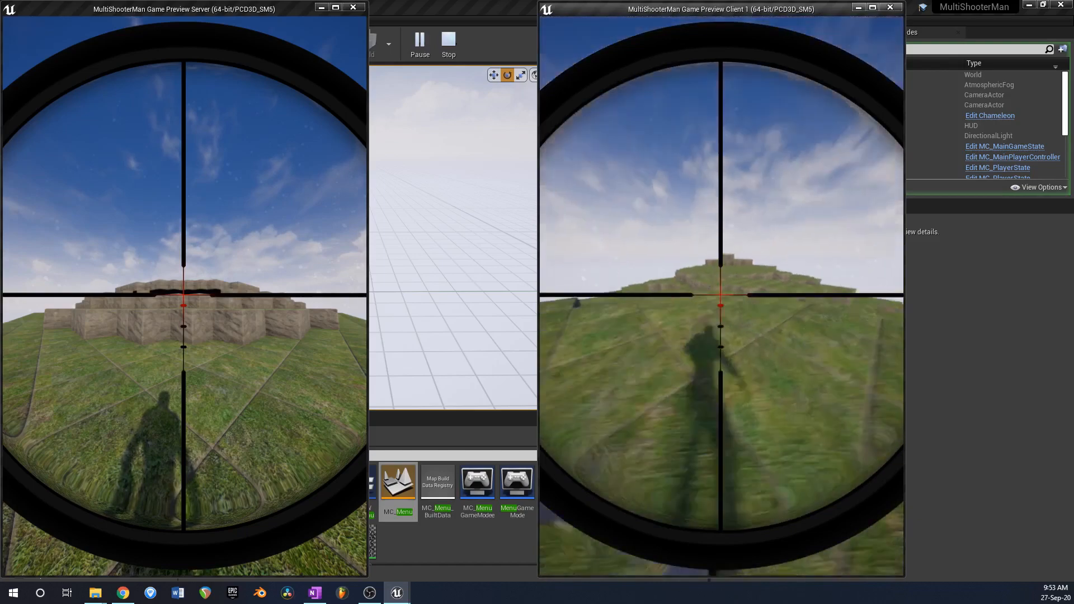
Step: Test block destruction in the client preview by repeatedly breaking terrain blocks at the crosshair
click(720, 295)
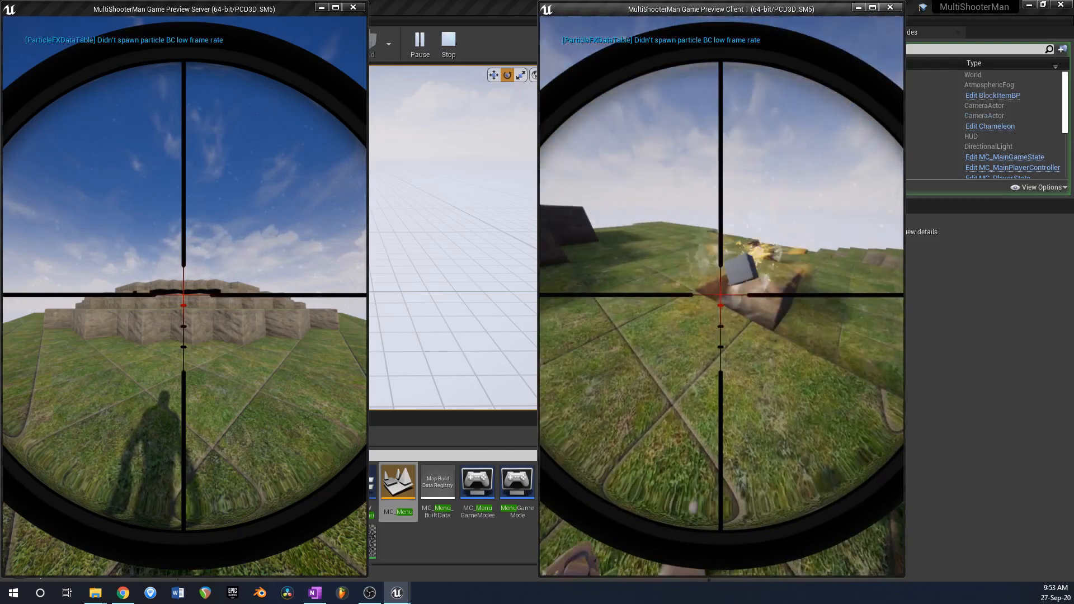
click(720, 295)
click(720, 294)
click(721, 294)
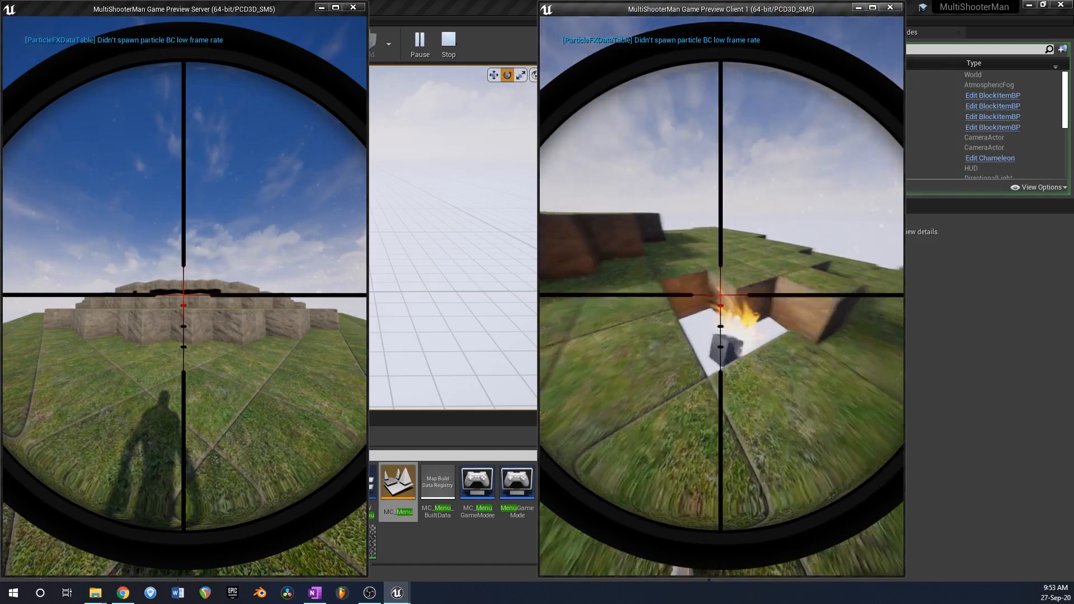
click(720, 294)
click(721, 294)
click(720, 295)
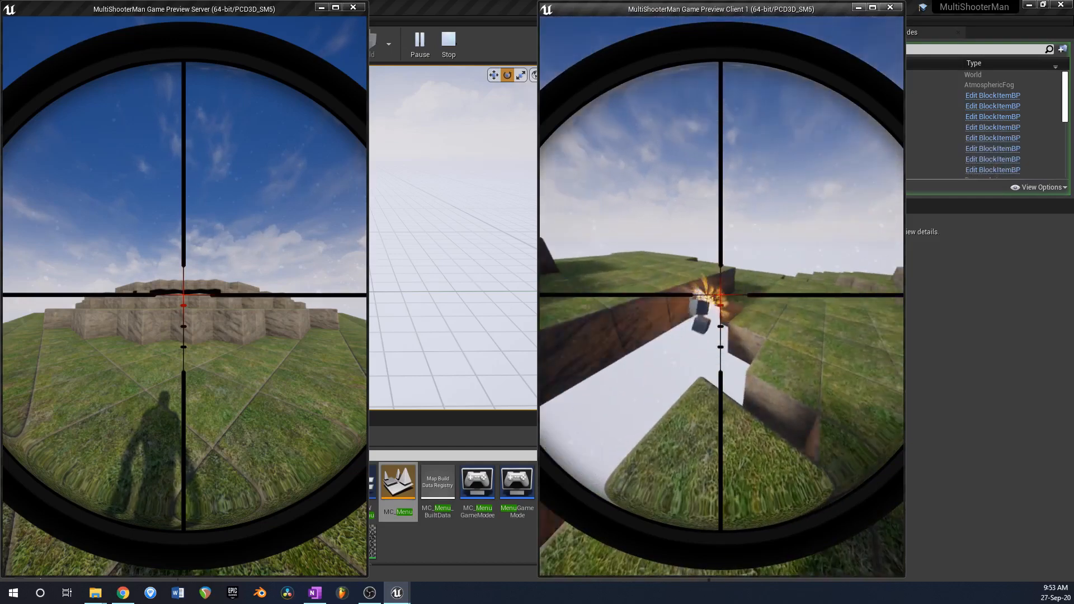
click(721, 295)
click(720, 294)
click(721, 295)
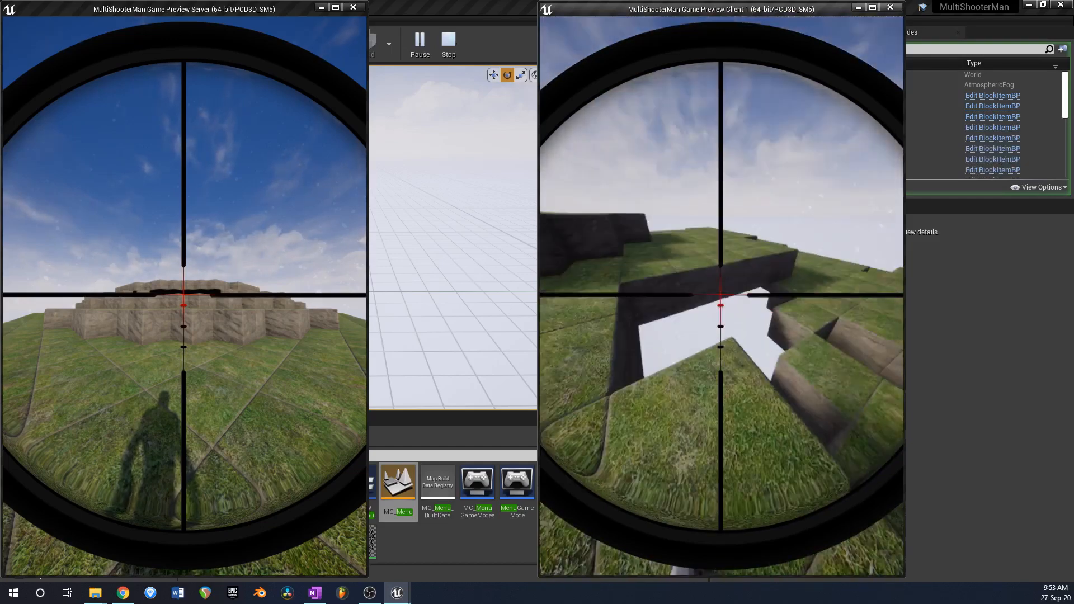
click(721, 294)
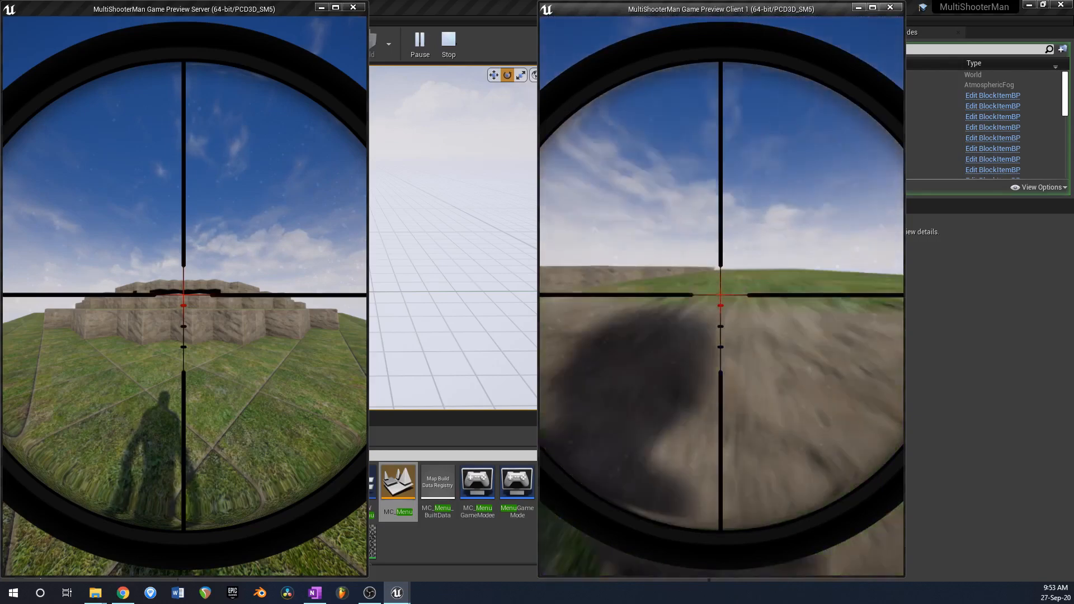
Step: Test block interaction on the free-standing dirt blocks in the client preview and stop the play session
key(w)
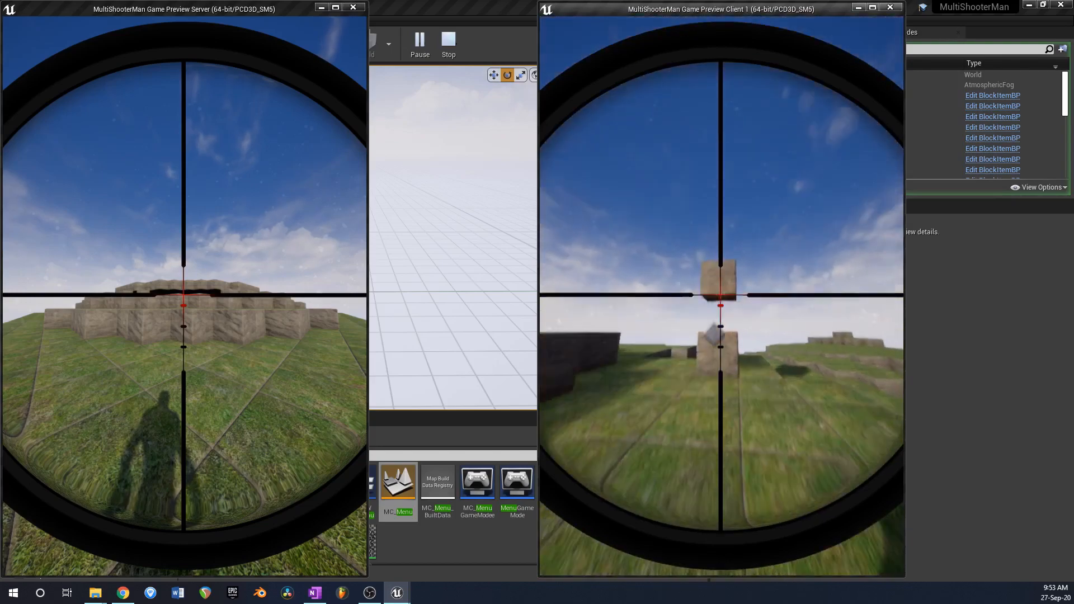
click(720, 296)
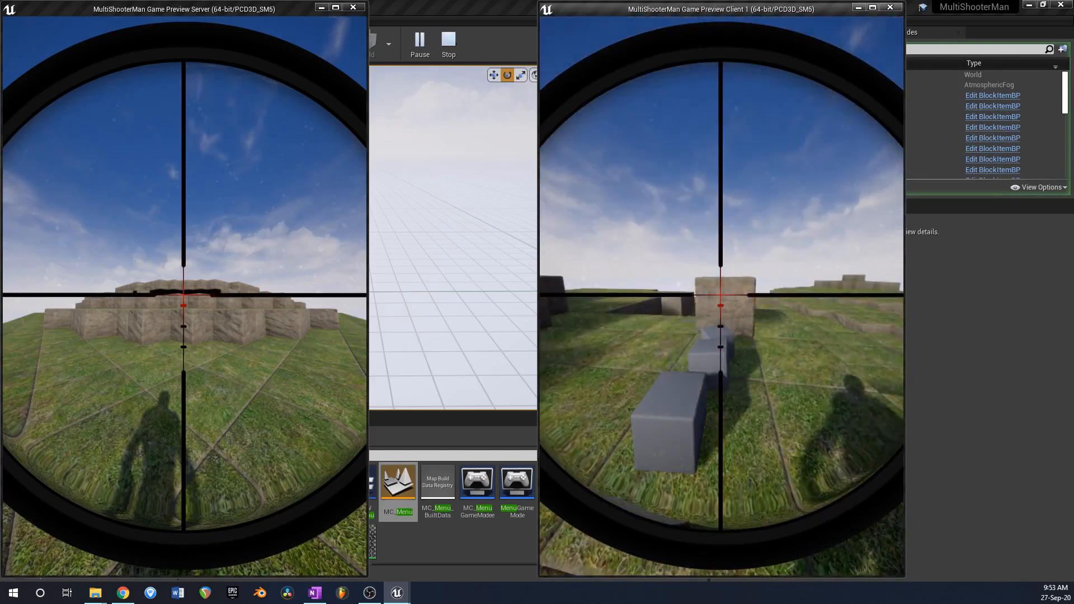
key(Escape)
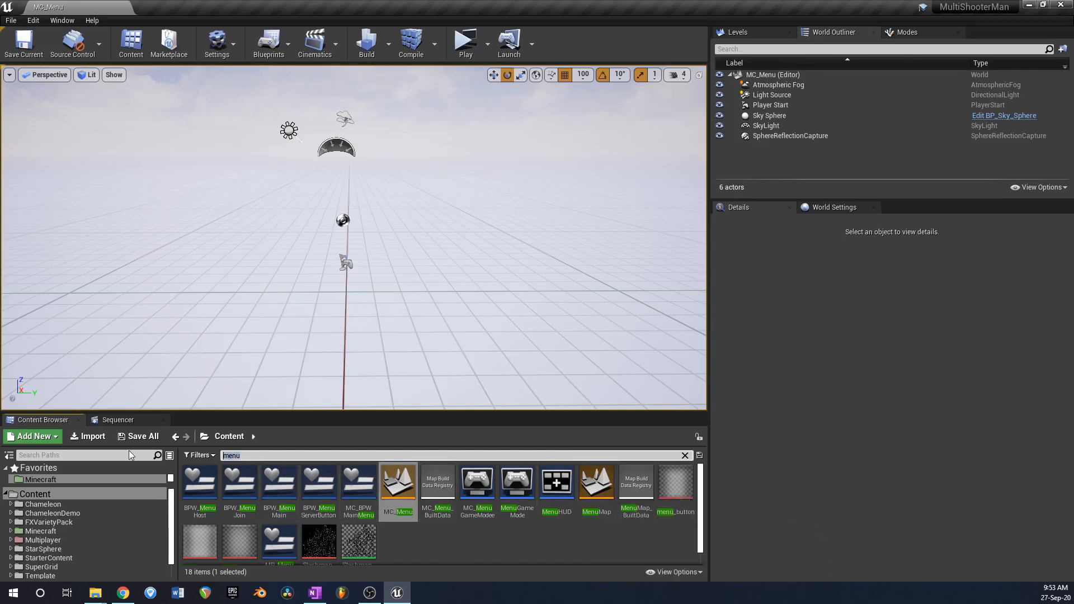
Step: Search the project content for "mc" and open the MC_BasicMap level
text(mc)
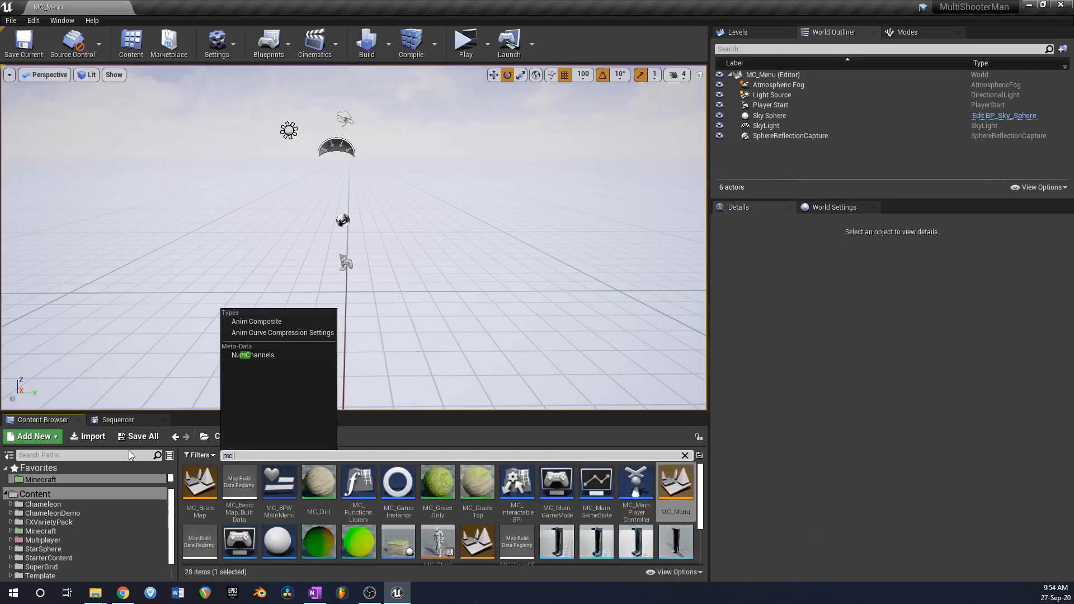
double_click(197, 491)
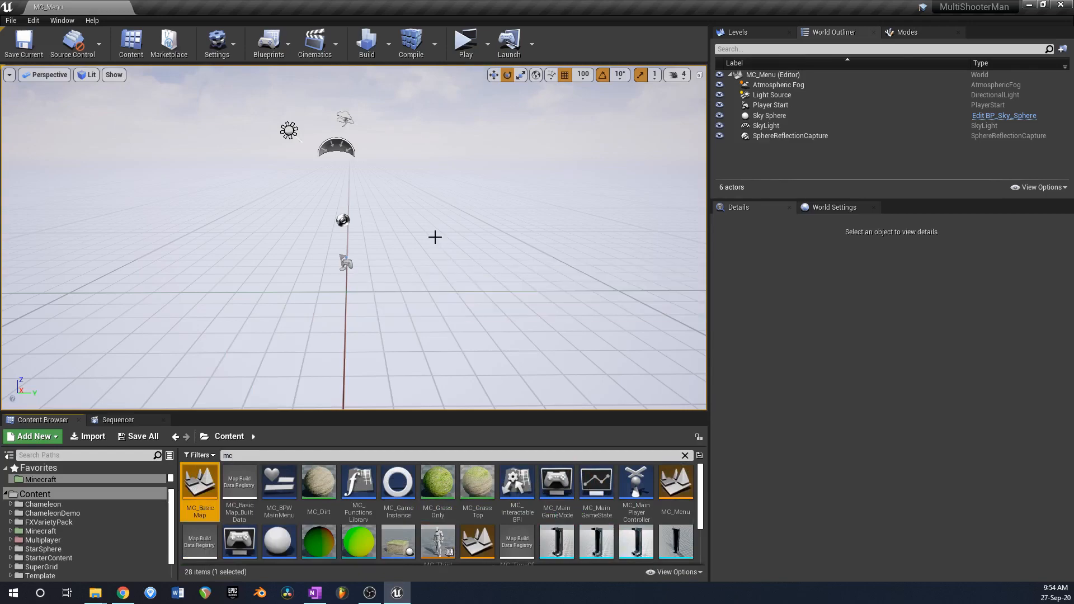
right_drag(435, 237, 3, 300)
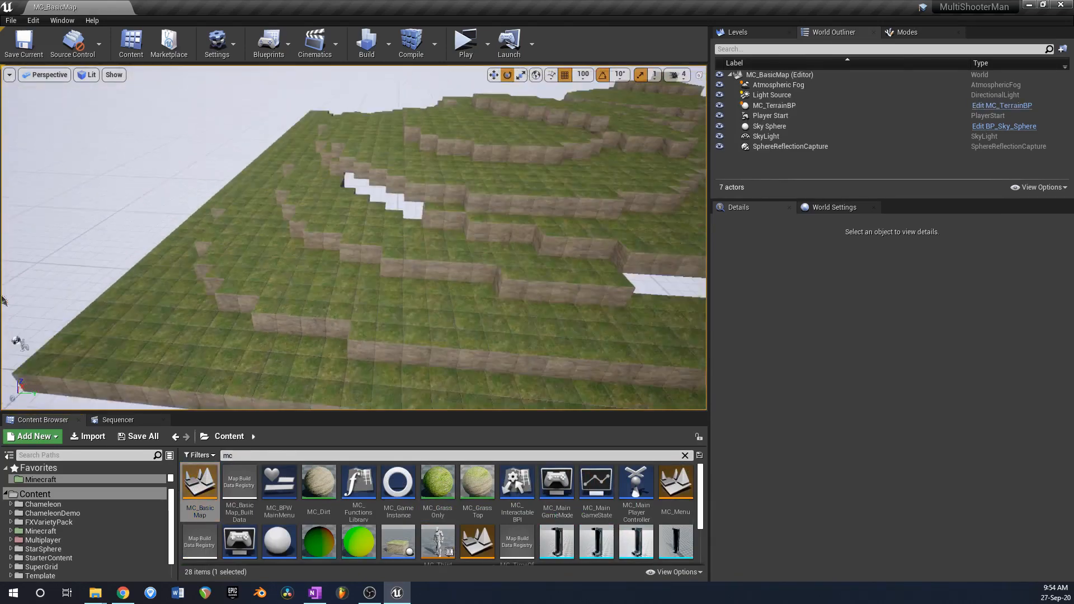
Step: Select the MC_TerrainBP terrain and set its Num Y to 200
scroll(328, 205, down, 10)
click(328, 204)
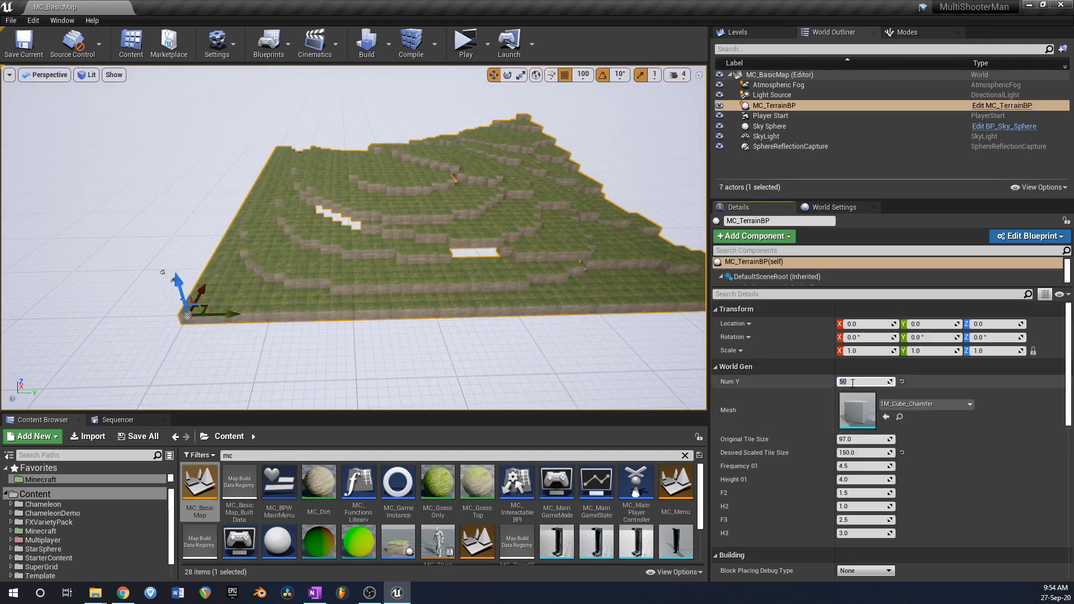
key(Return)
mouse_move(476, 291)
right_down()
mouse_move(559, 279)
mouse_move(439, 293)
right_up()
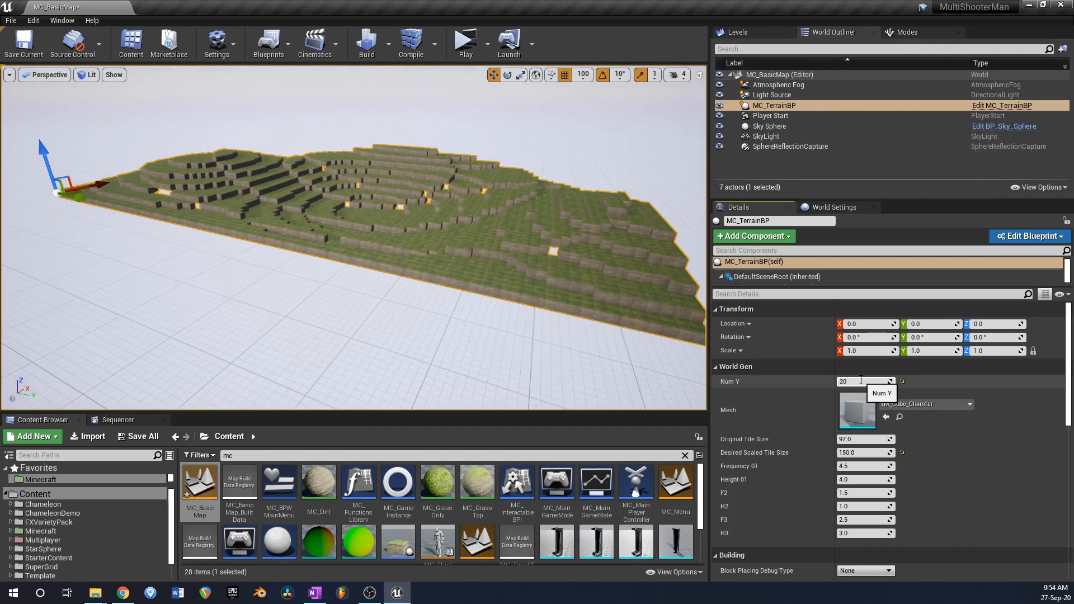
right_drag(517, 254, 600, 256)
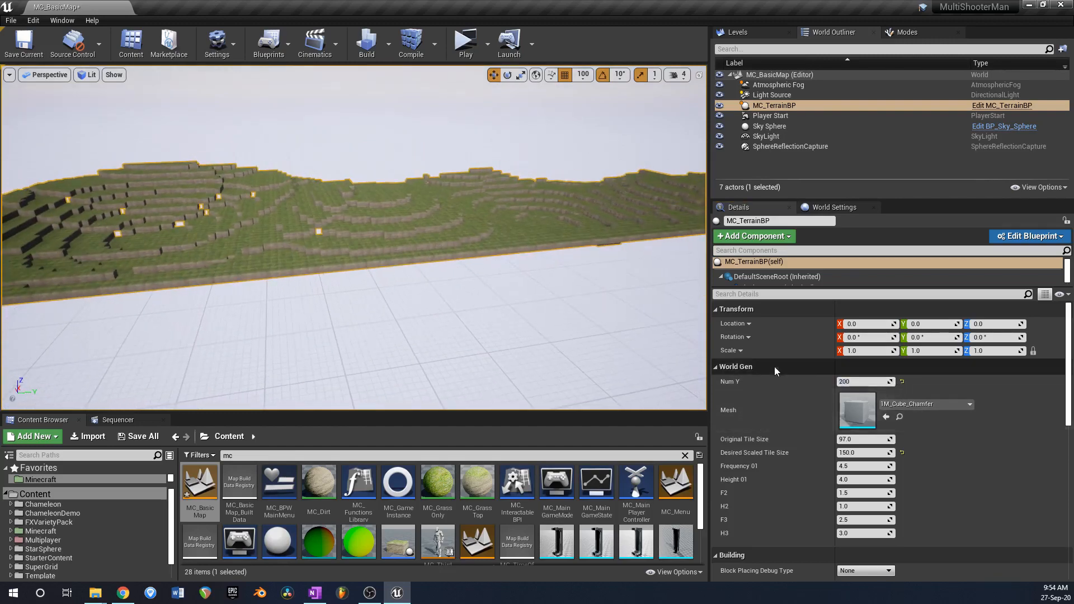
Step: Change the terrain's Num X value and inspect the regenerated landscape
scroll(766, 451, down, 4)
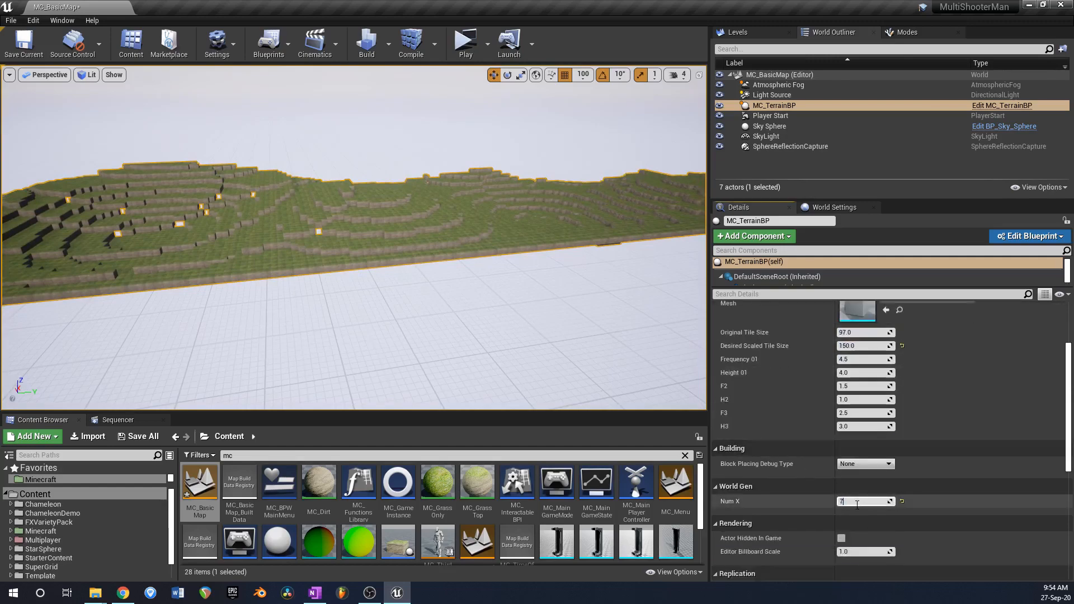
mouse_move(435, 191)
right_down()
mouse_move(413, 176)
mouse_move(484, 193)
mouse_move(425, 184)
right_up()
key(w)
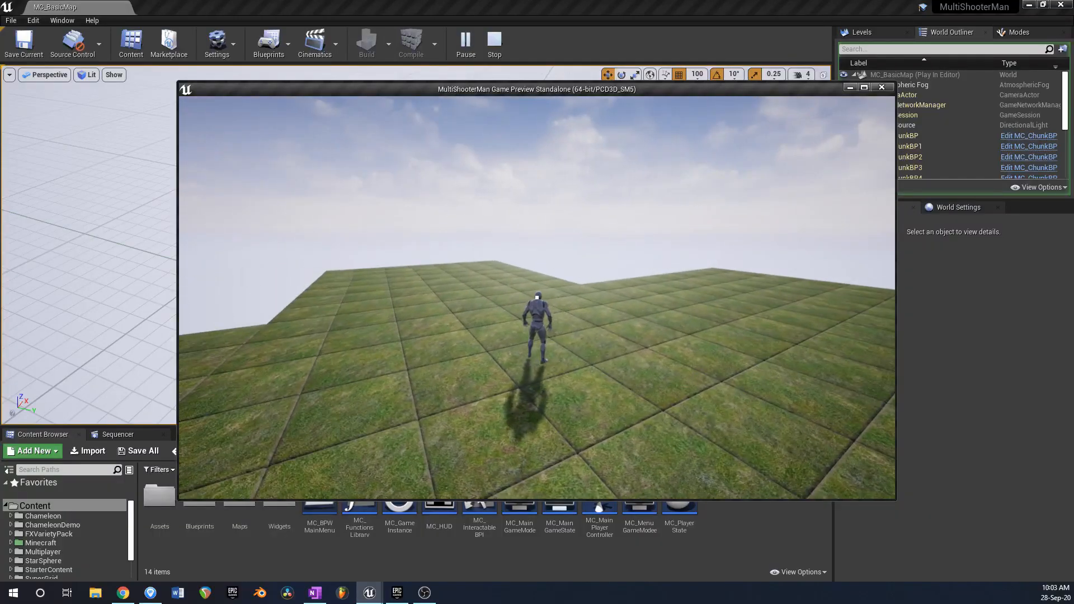
Step: Walk the character across the generated chunks in the standalone preview
key(w)
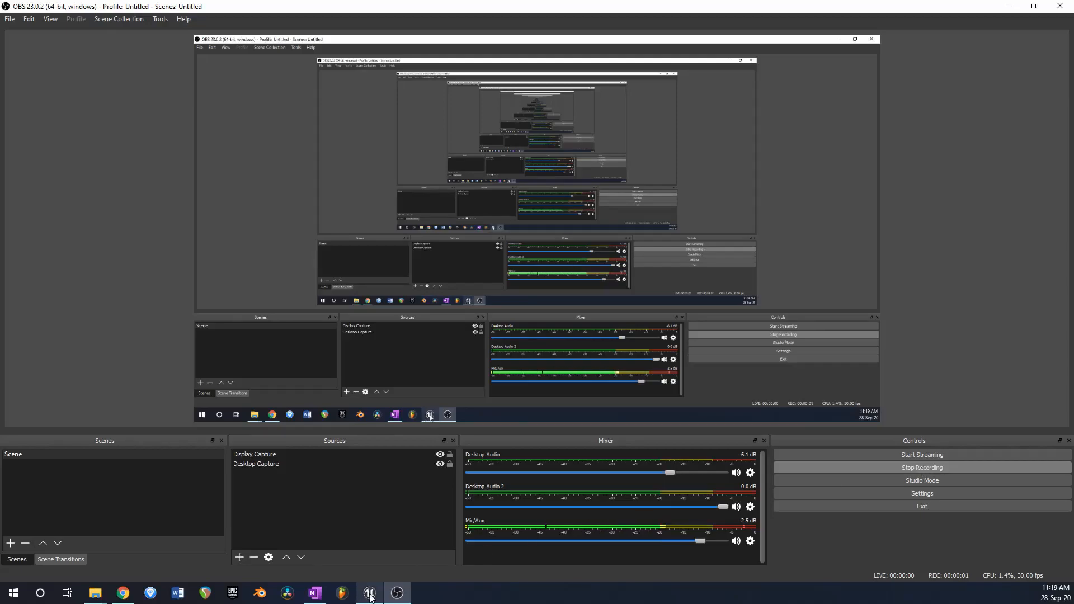
Step: Switch to Unreal Editor and examine the MC_ChunkBP blueprint's block mesh in its 3D preview from several angles
click(369, 593)
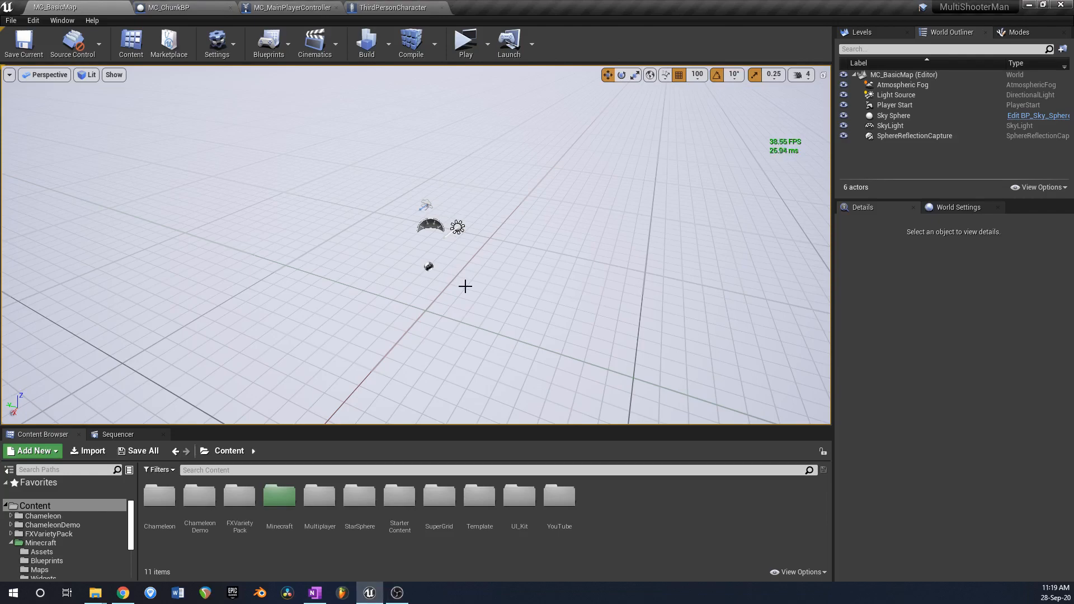
click(186, 6)
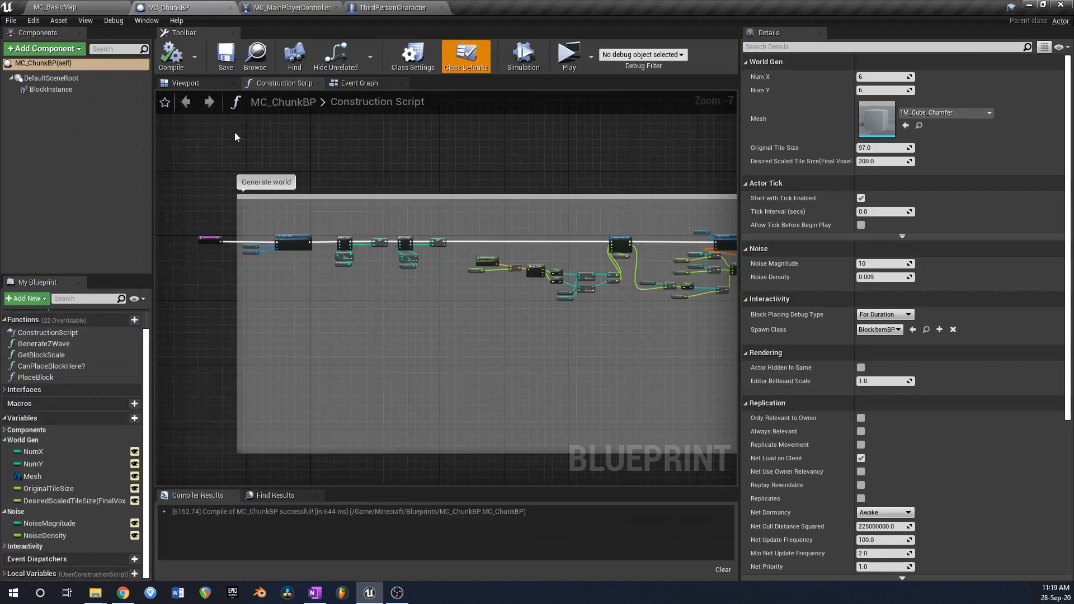
click(186, 83)
right_drag(441, 313, 476, 318)
key(w)
key(s)
key(a)
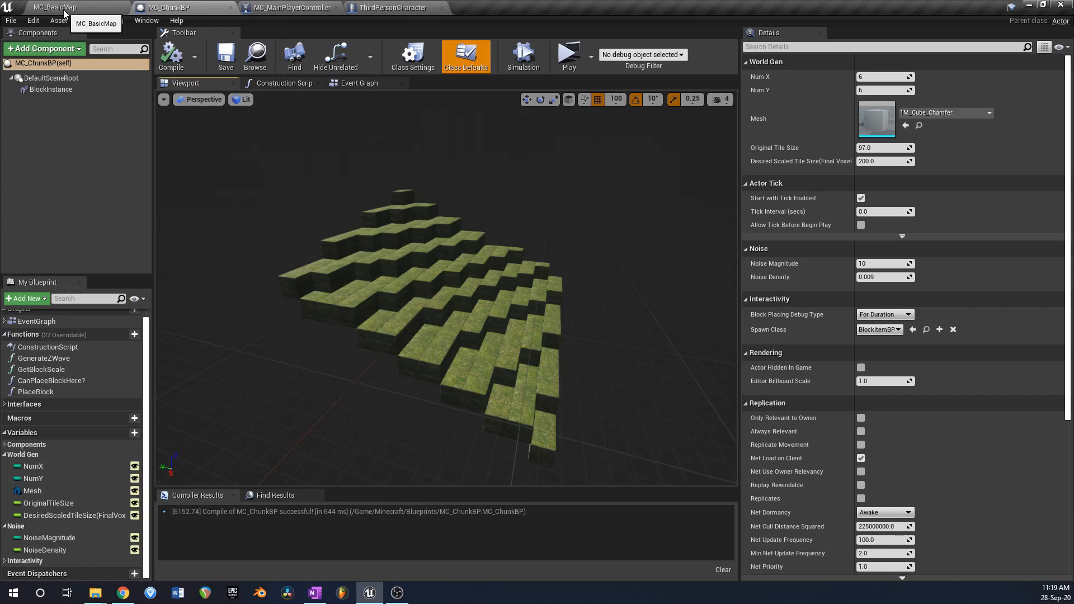
right_drag(392, 255, 465, 265)
key(a)
key(d)
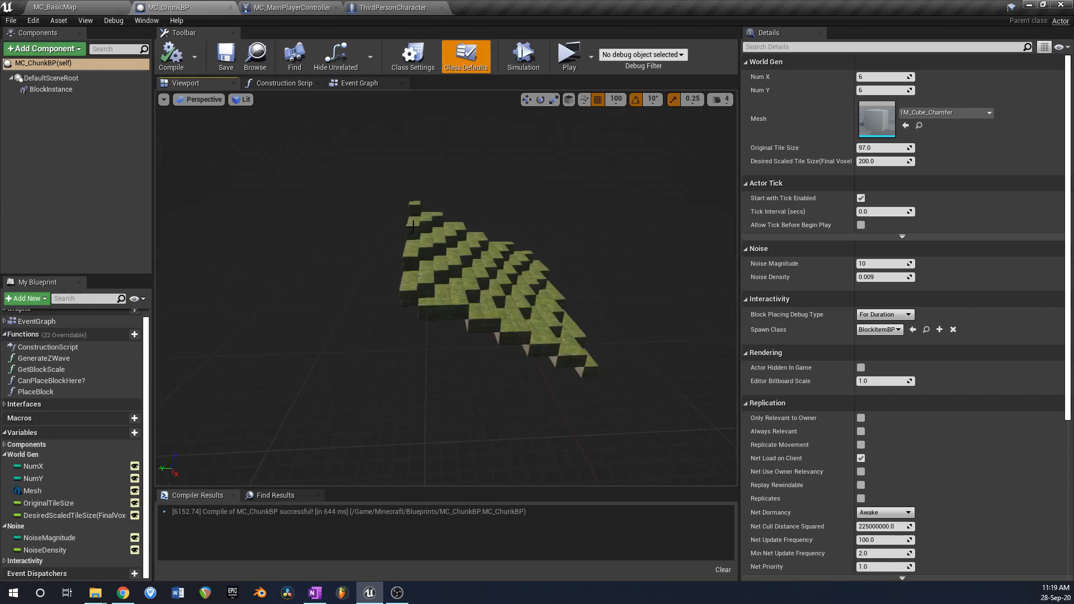
Step: Play the MC_BasicMap level in a standalone preview and maximize the game window
click(42, 5)
click(467, 40)
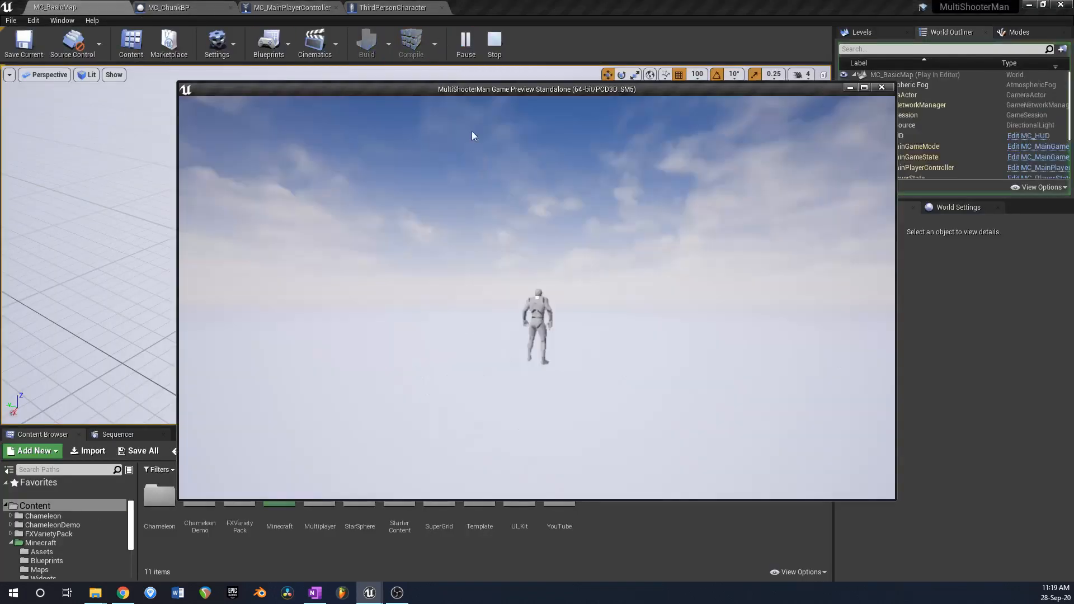
click(864, 88)
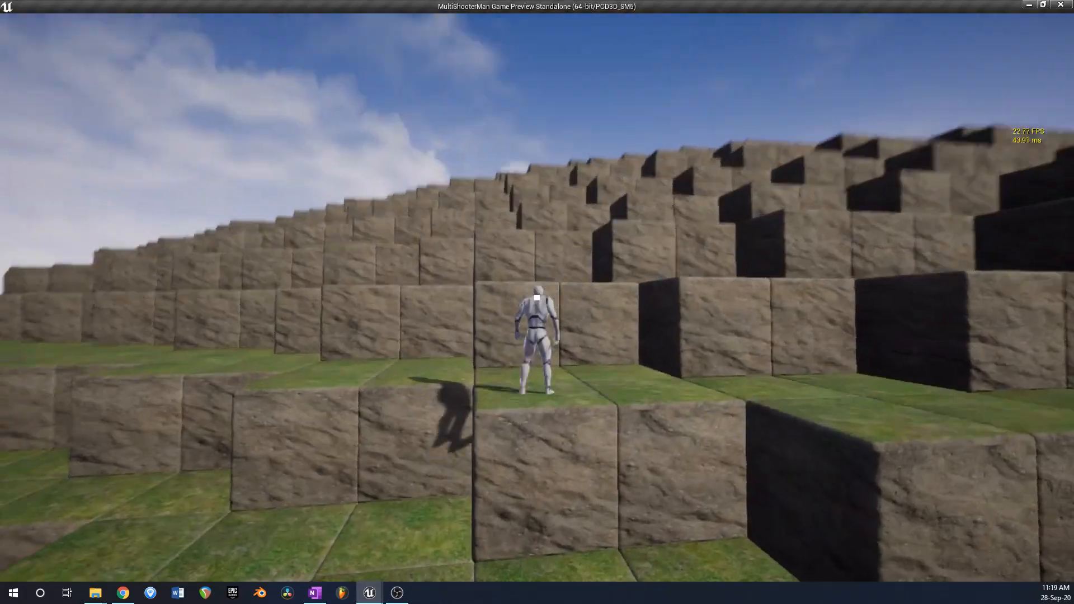
Step: Run and jump the character up and across the block hills of the generated chunks, then end the preview
key(w)
key(space)
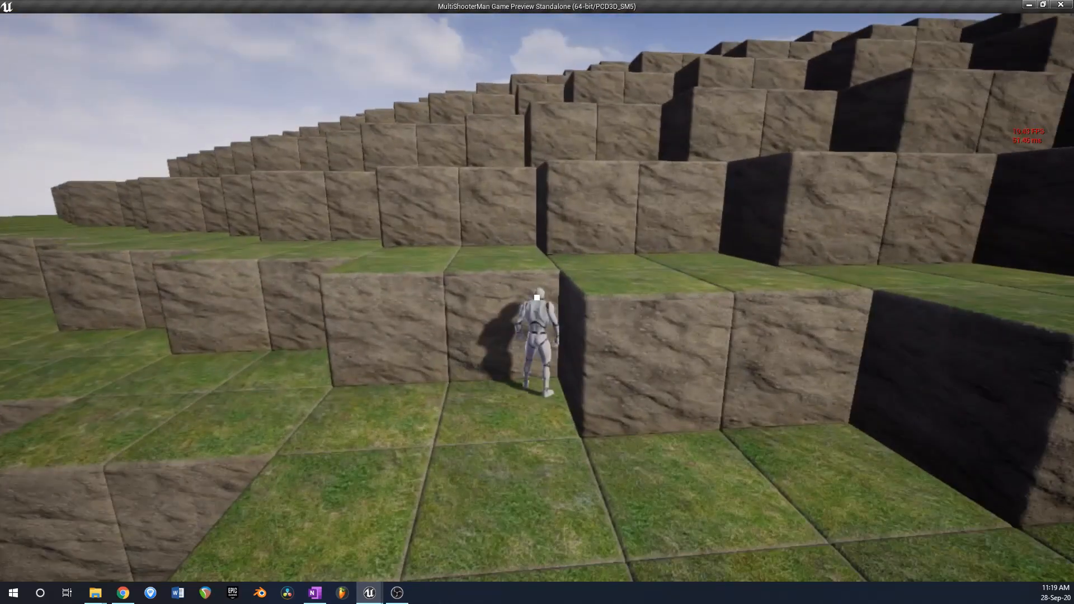
key(space)
key(space)
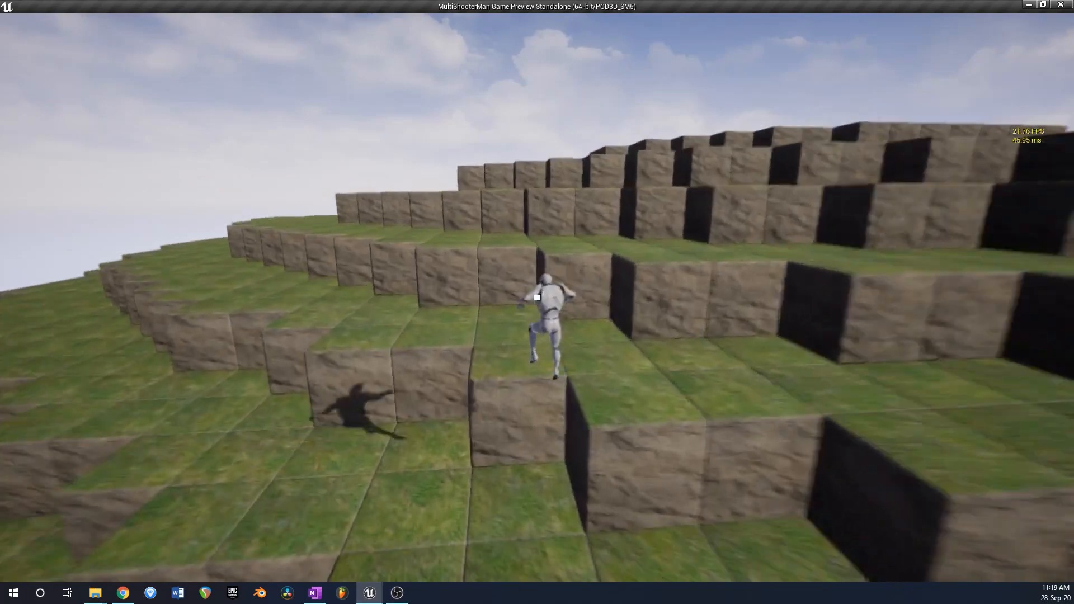
key(space)
key(space)
key(space)
key(space)
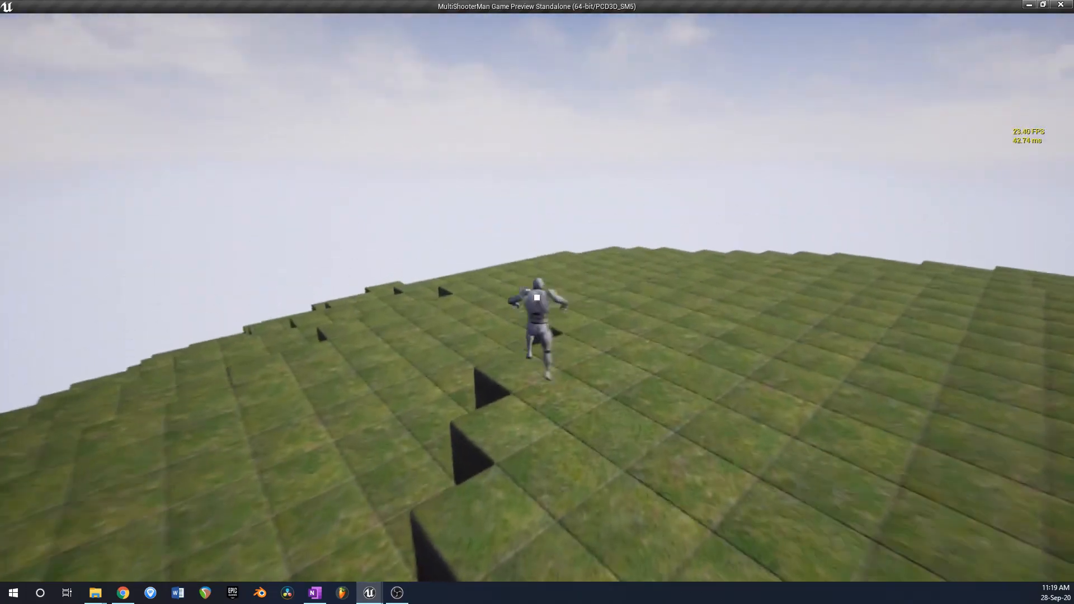
key(space)
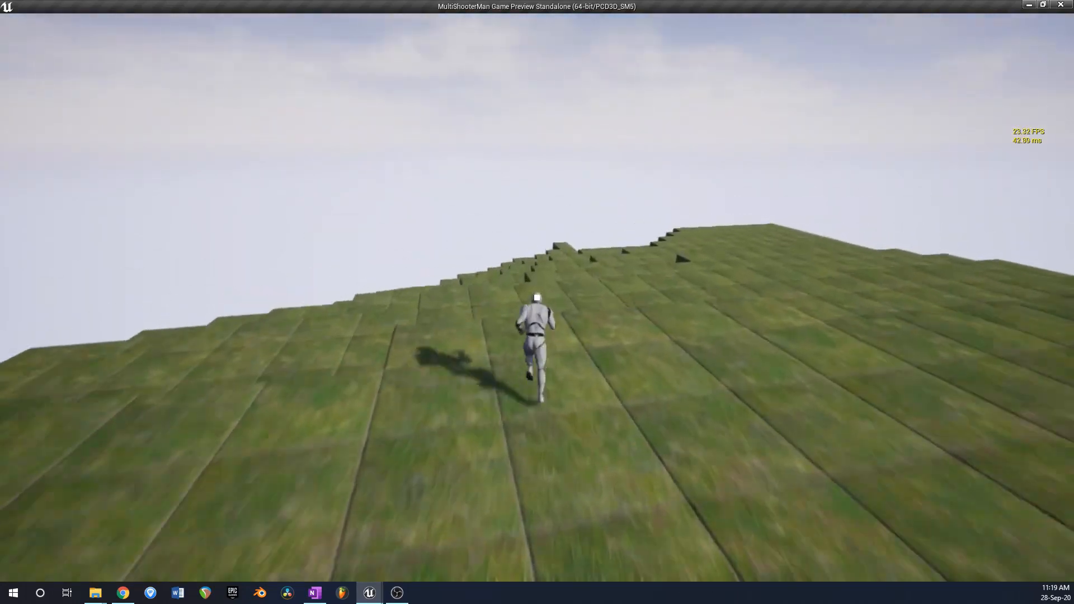
key(space)
key(space)
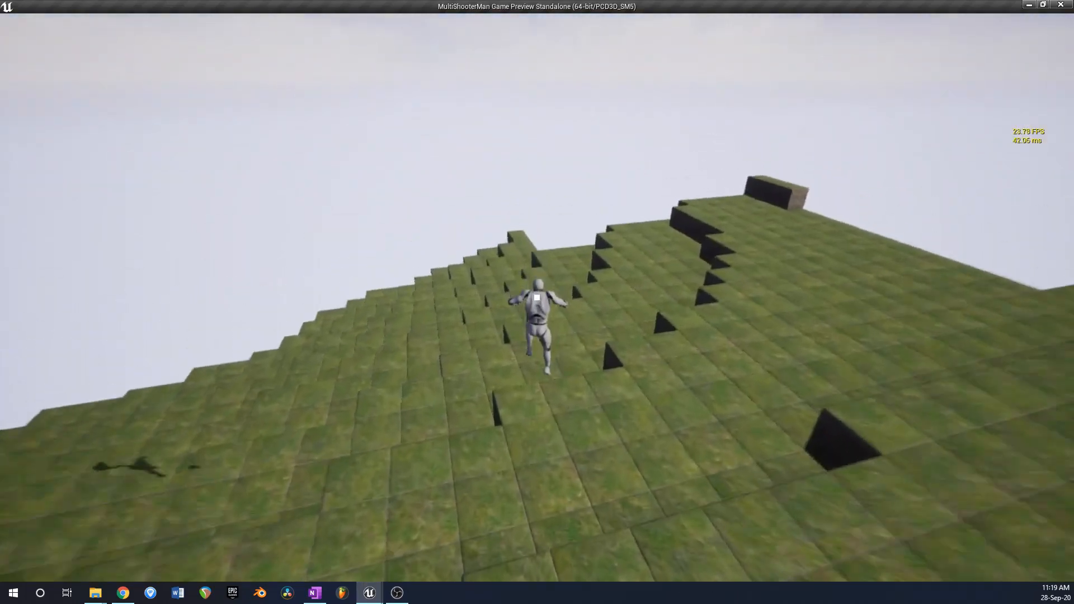
key(space)
key(space)
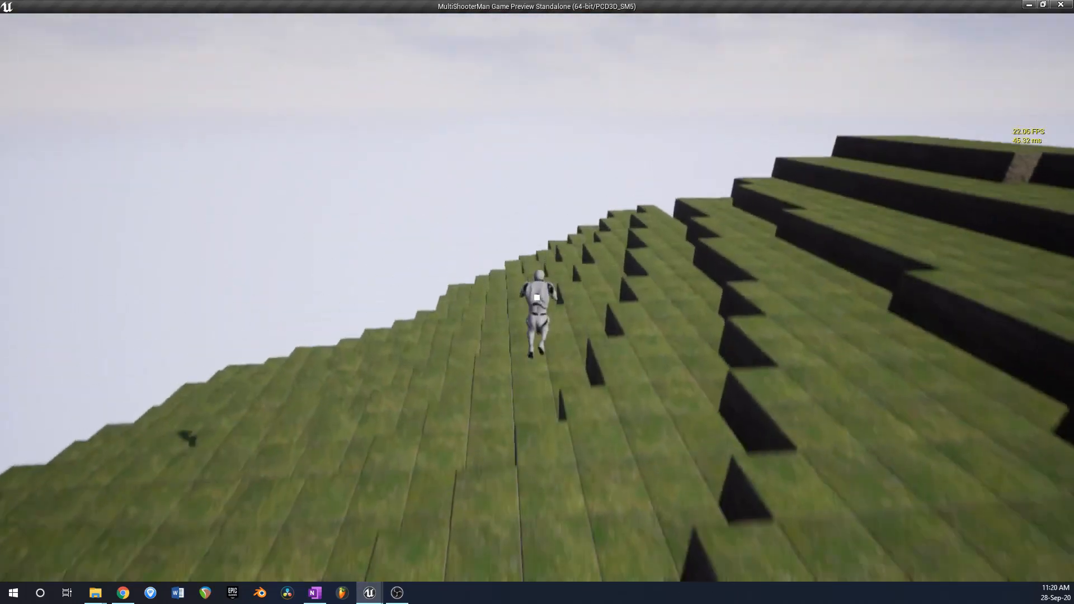
key(space)
key(space)
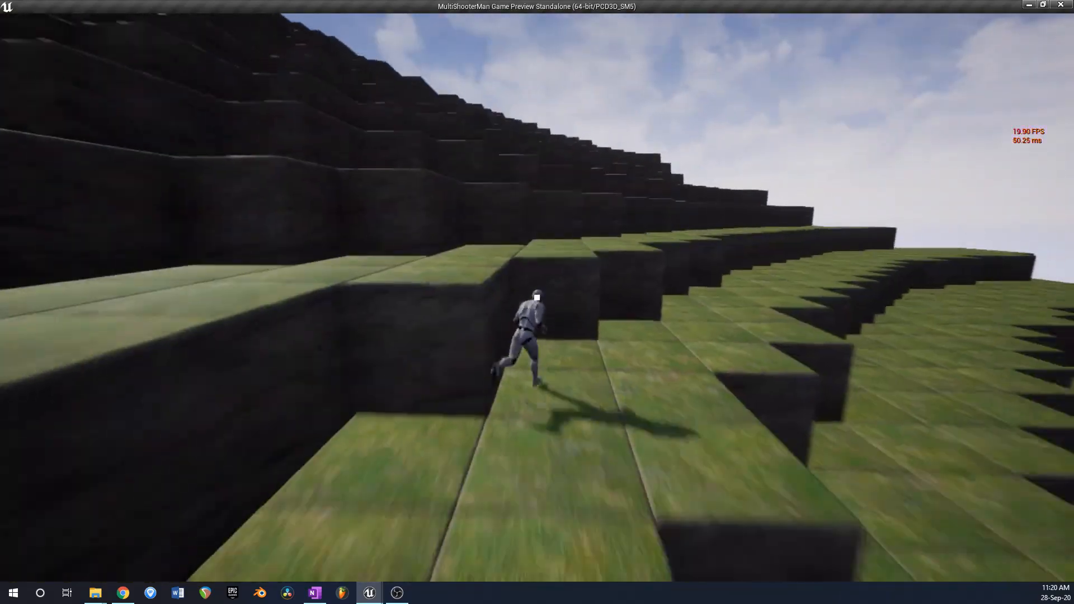
key(space)
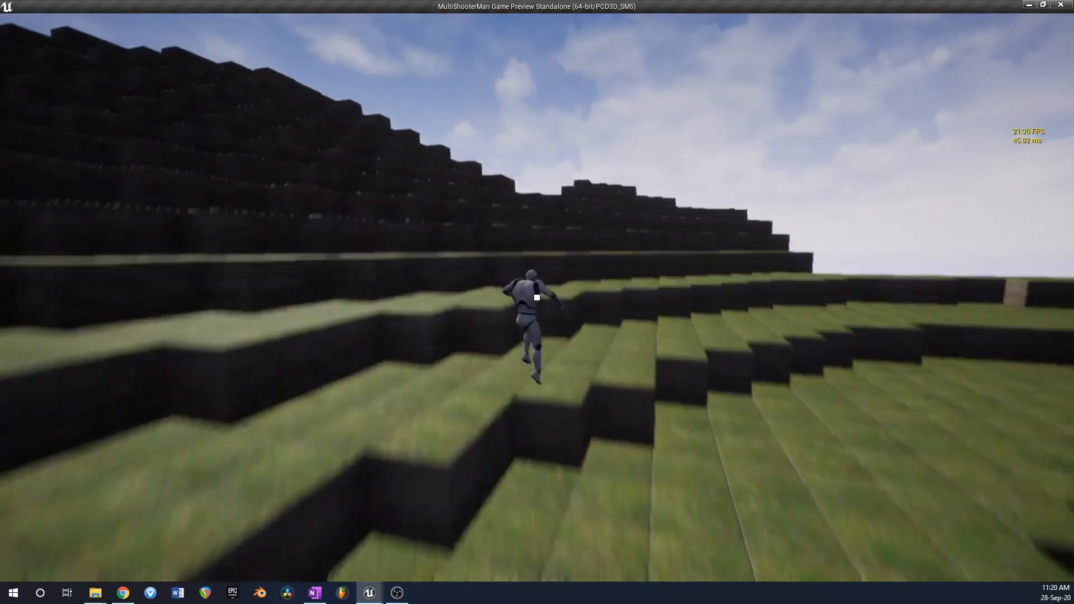
key(Escape)
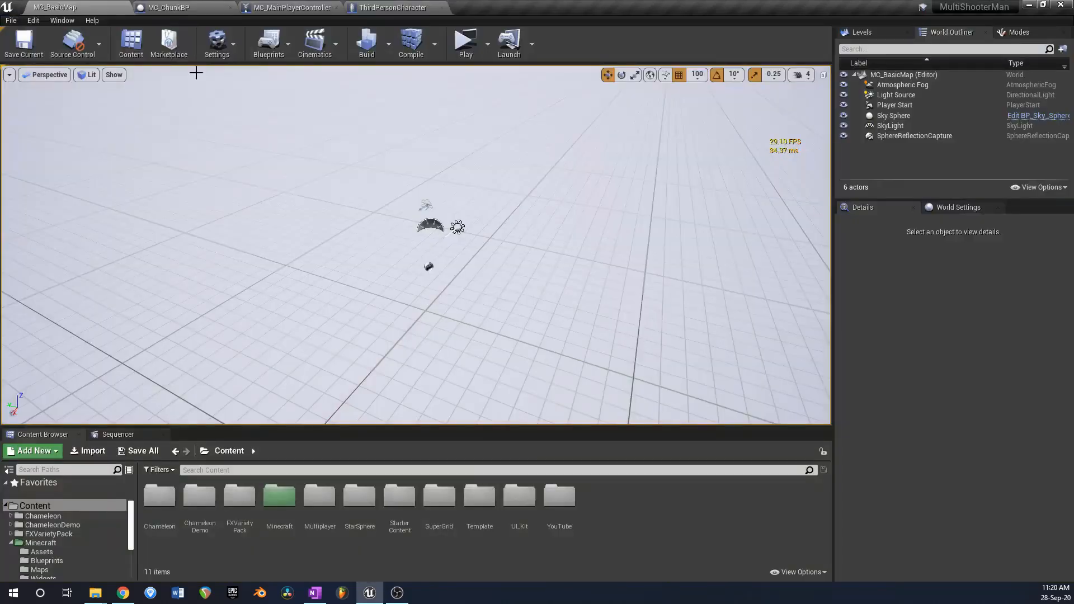
Step: Set the default RenderRange(NumChunks) value in MC_MainPlayerController to 6, then compile and save the blueprint
click(178, 7)
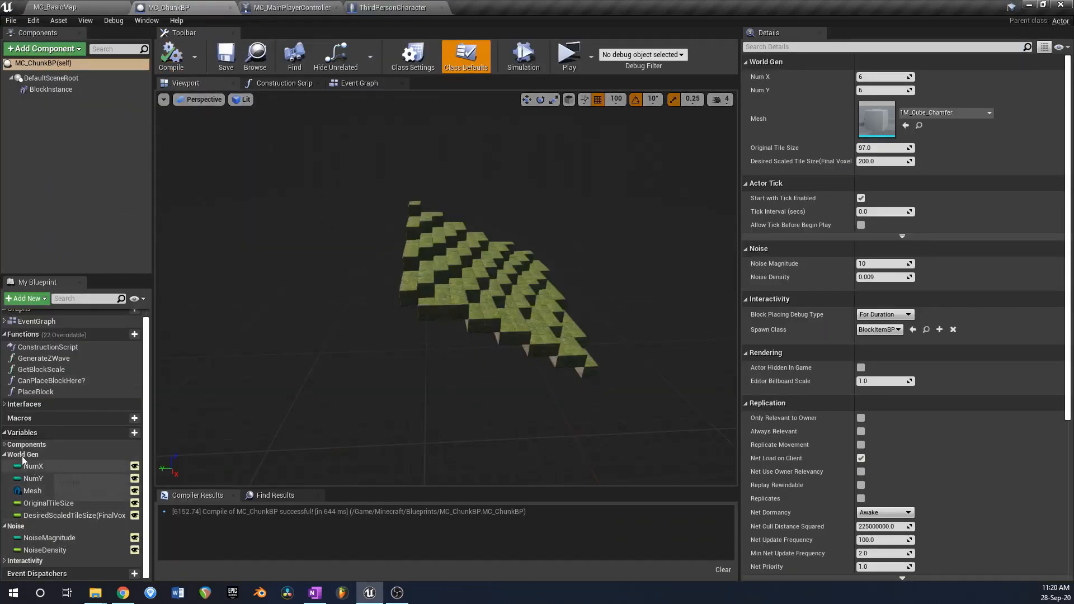
click(319, 7)
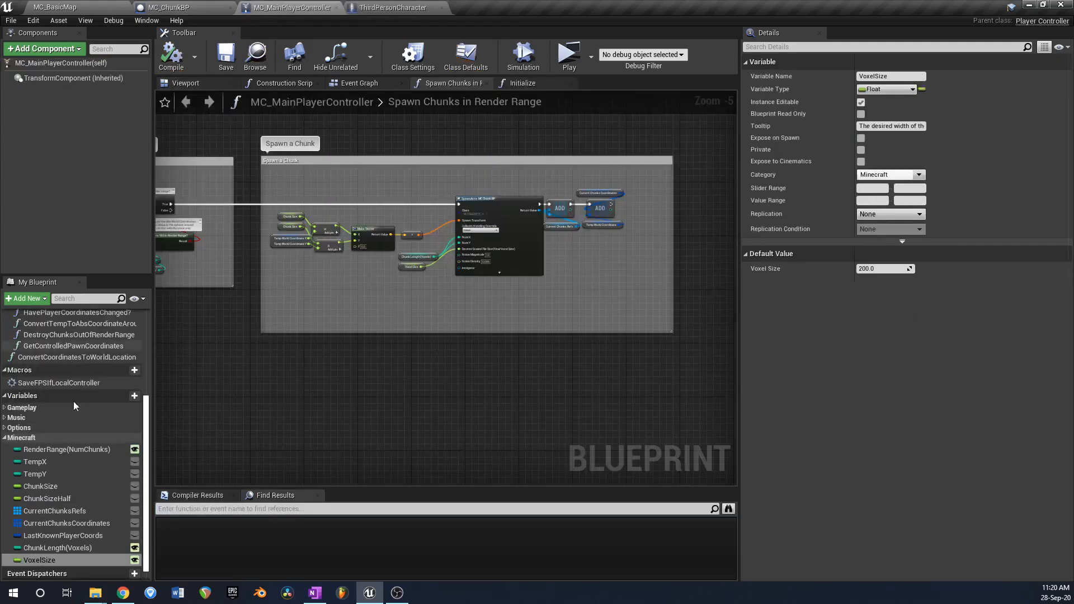
click(79, 451)
click(894, 295)
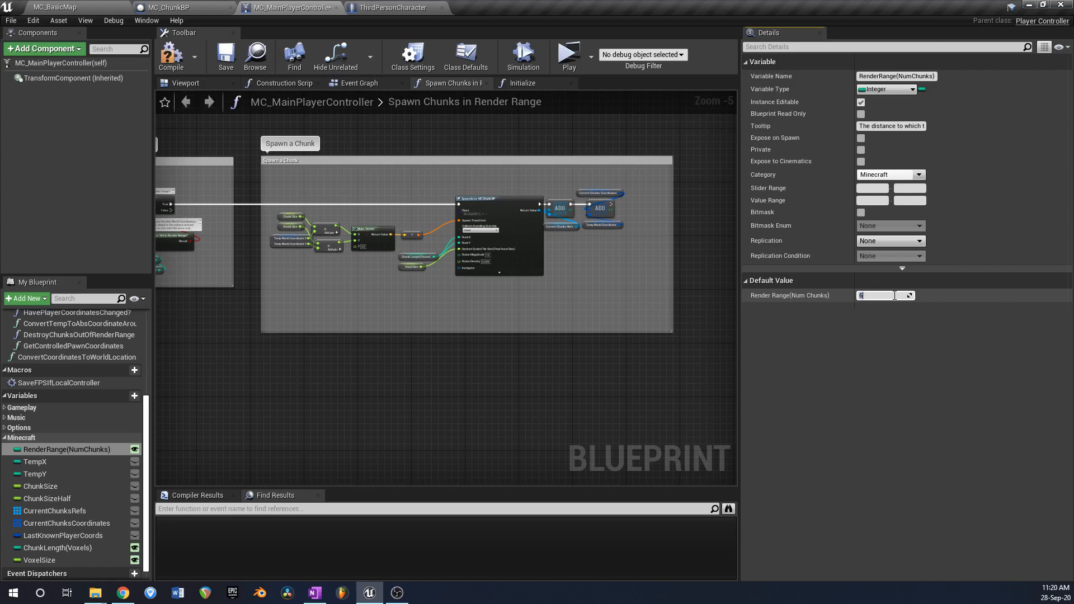
key(Return)
click(171, 55)
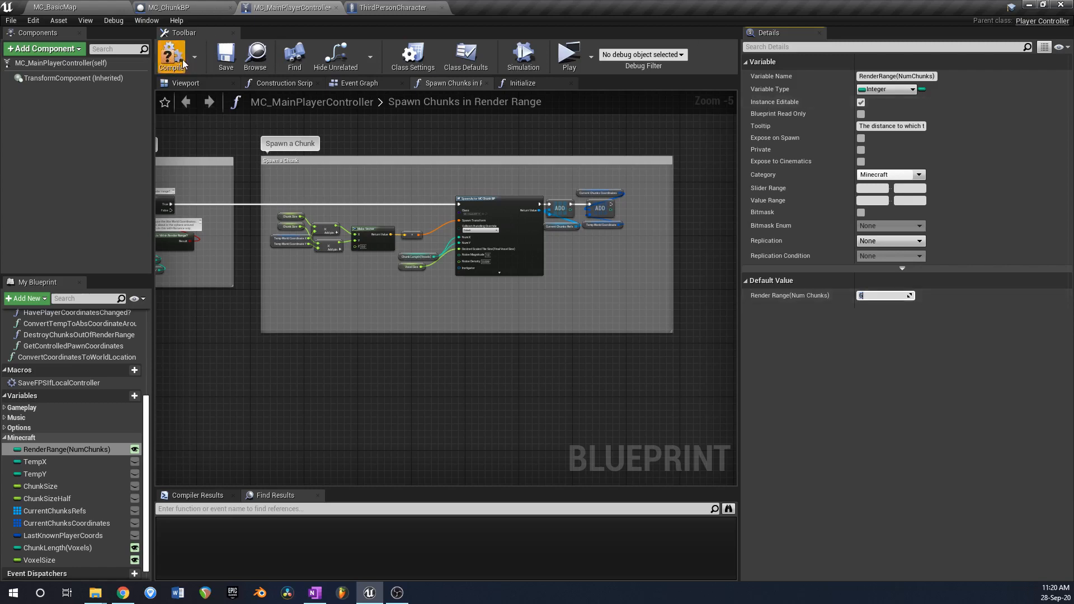
click(226, 56)
Step: Set Max Step Height of the ThirdPersonCharacter's CharacterMovement component to 250, then compile and save the blueprint
click(394, 8)
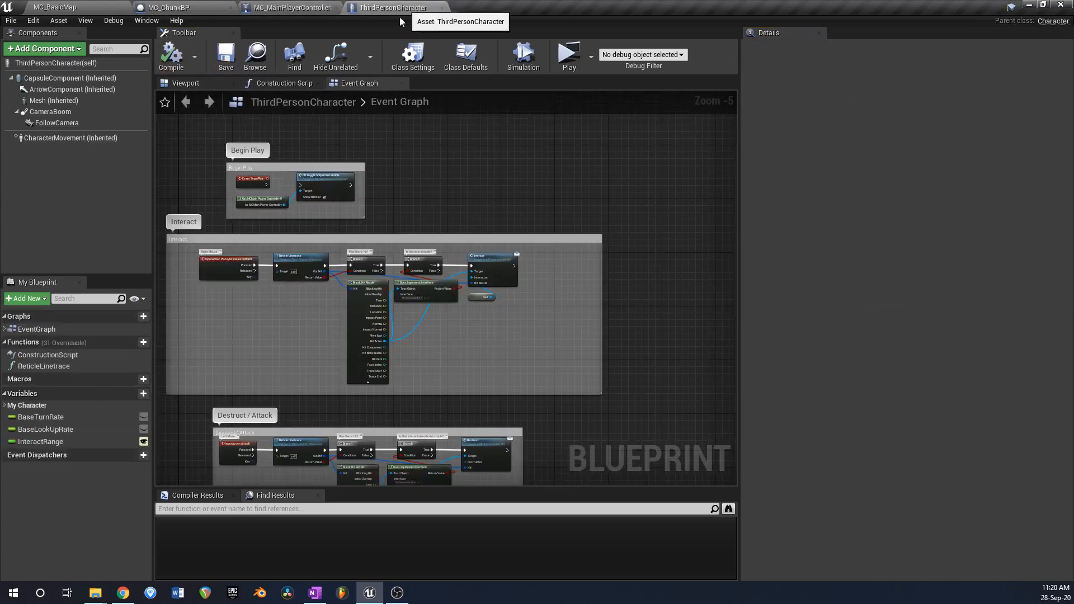
click(59, 143)
click(883, 134)
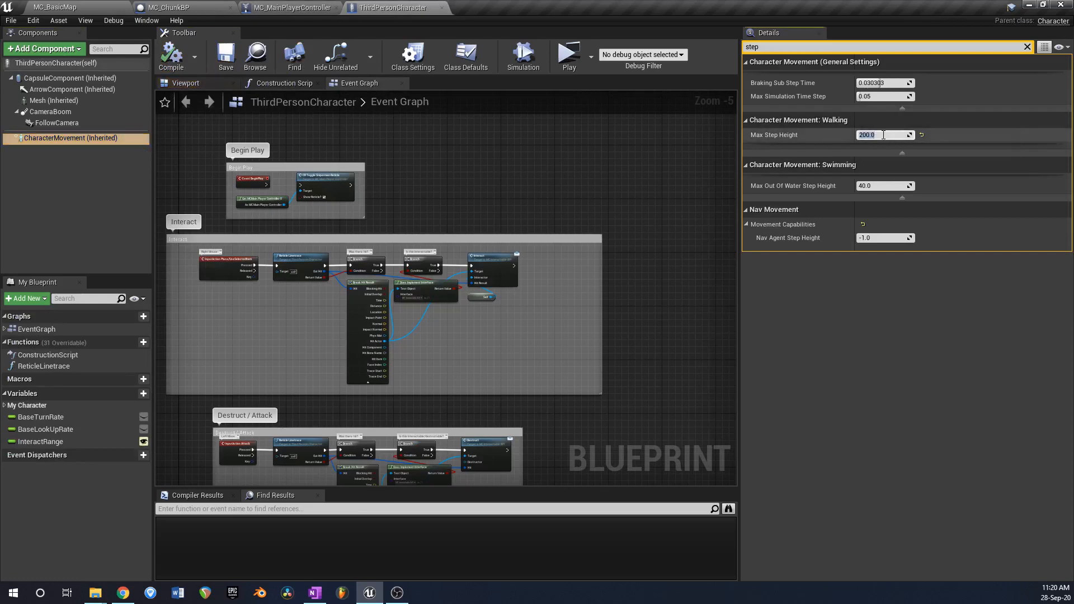
key(Return)
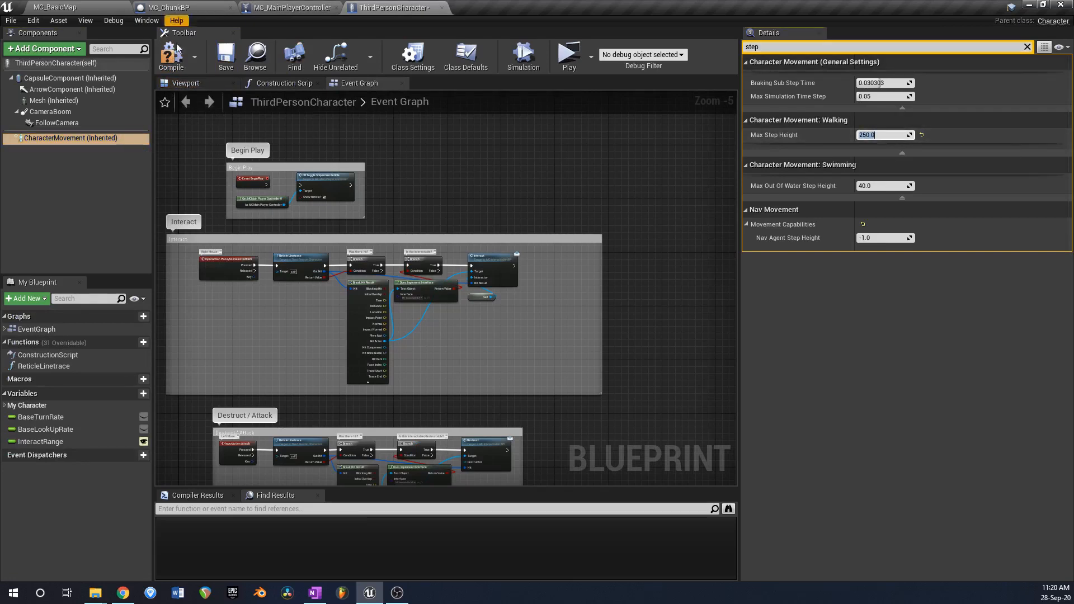
click(229, 61)
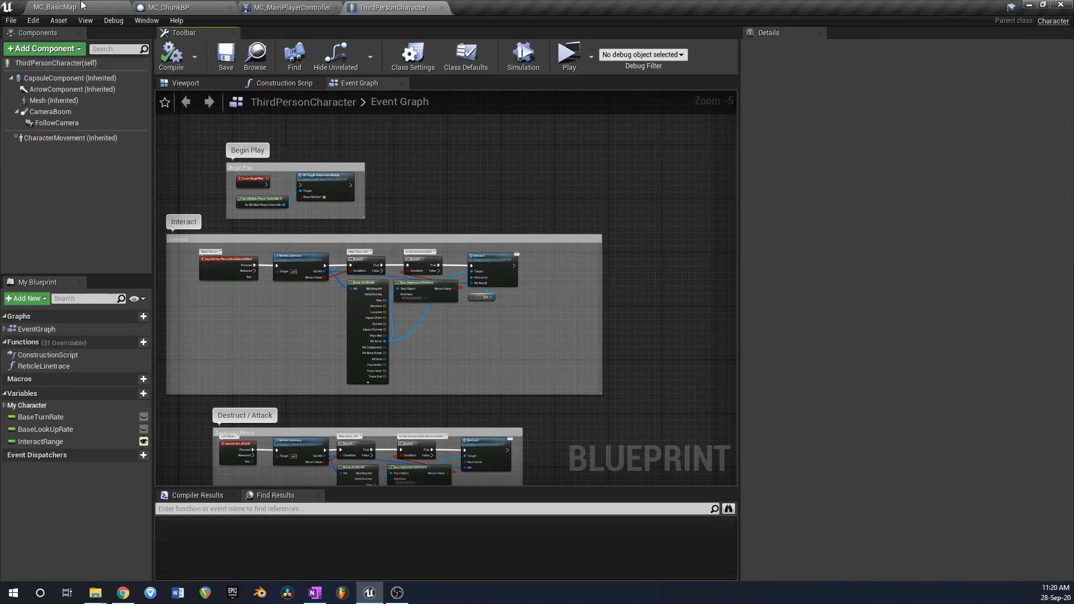
Step: Play MC_BasicMap in a standalone preview, run the character forward down the grassy valley, and end the preview
click(85, 7)
click(472, 50)
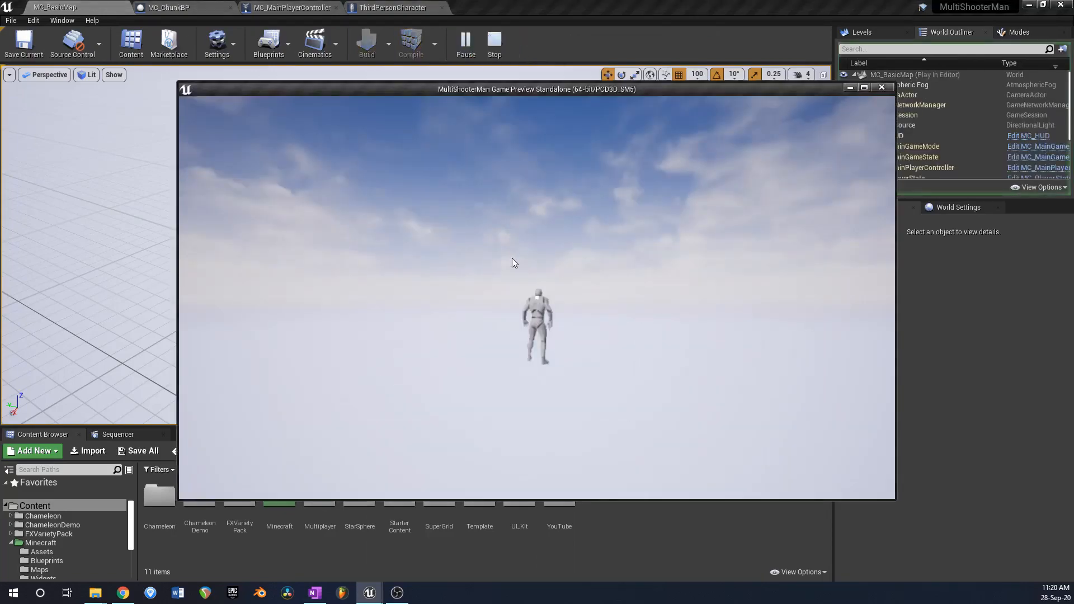
key(w)
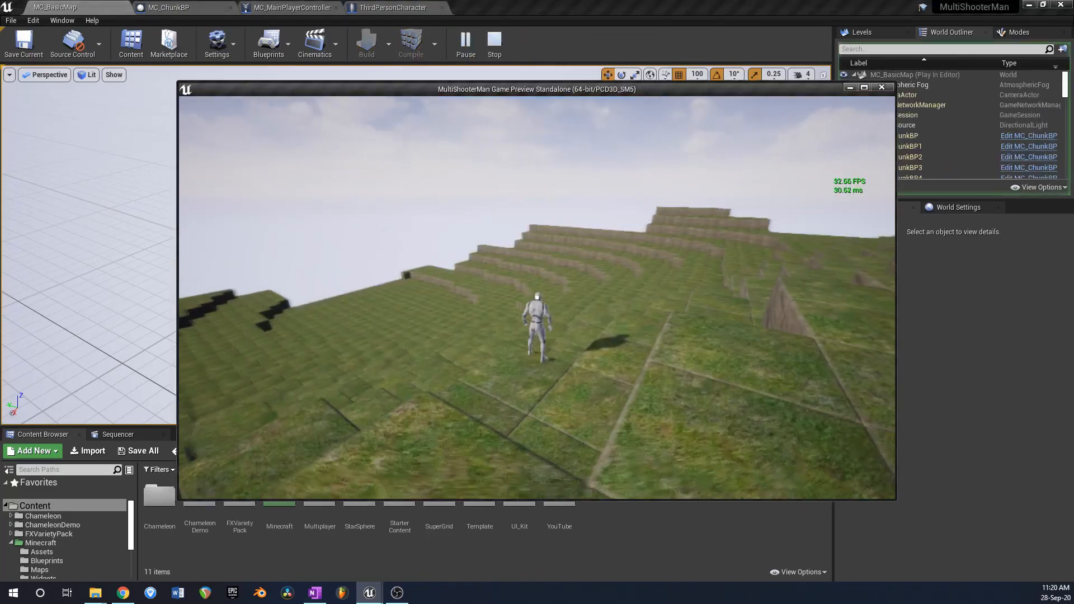
key(w)
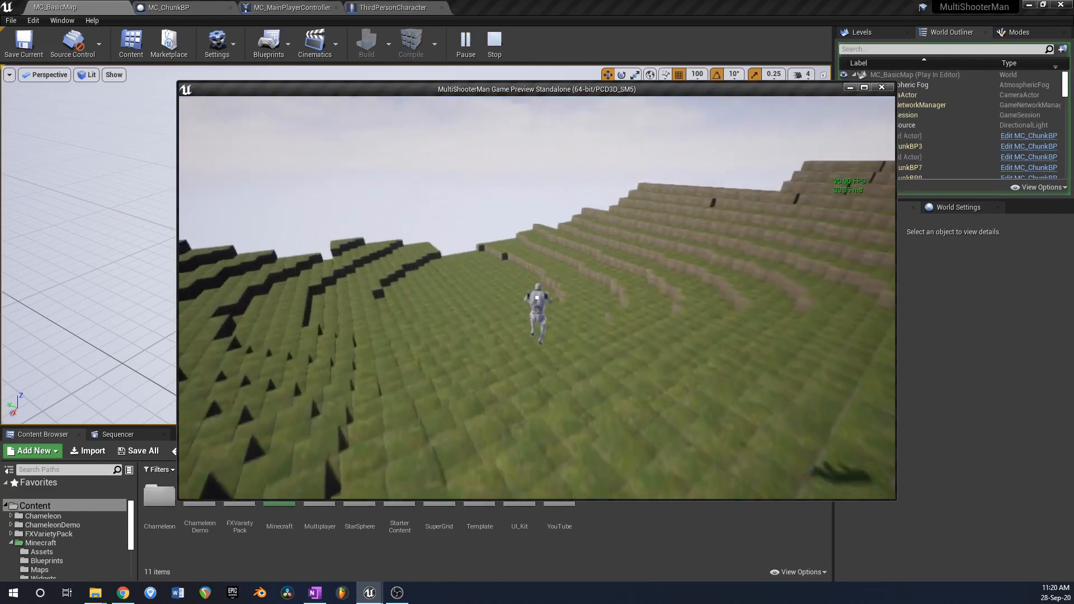
key(w)
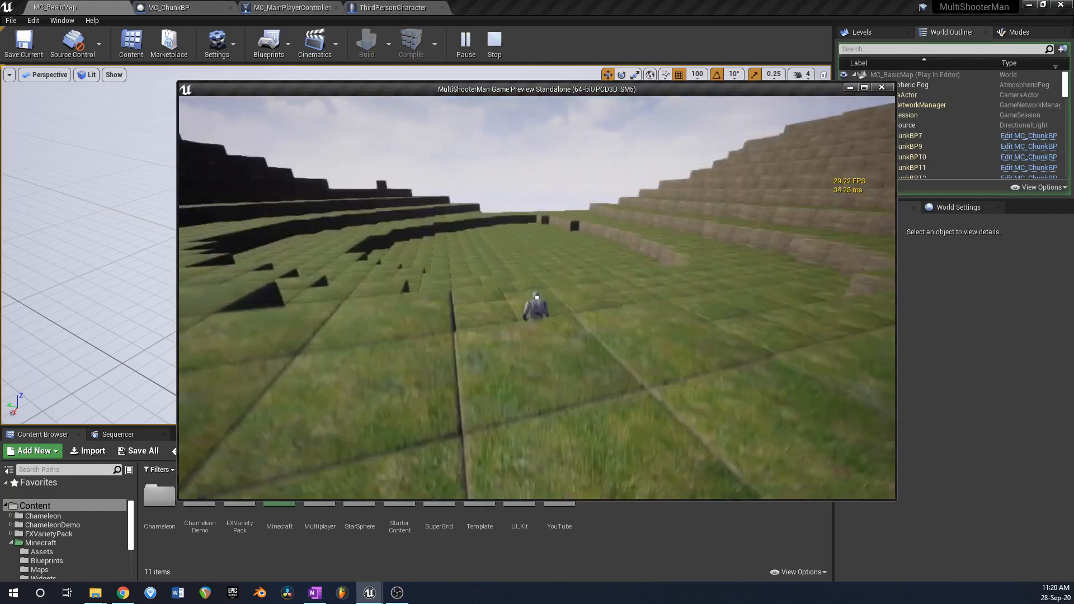
key(w)
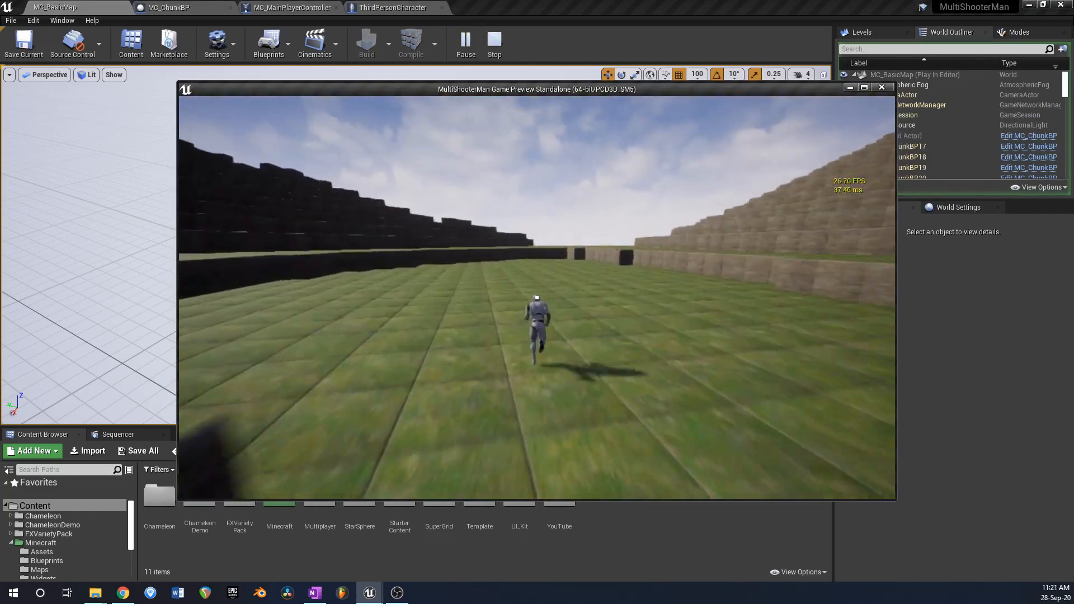
key(Escape)
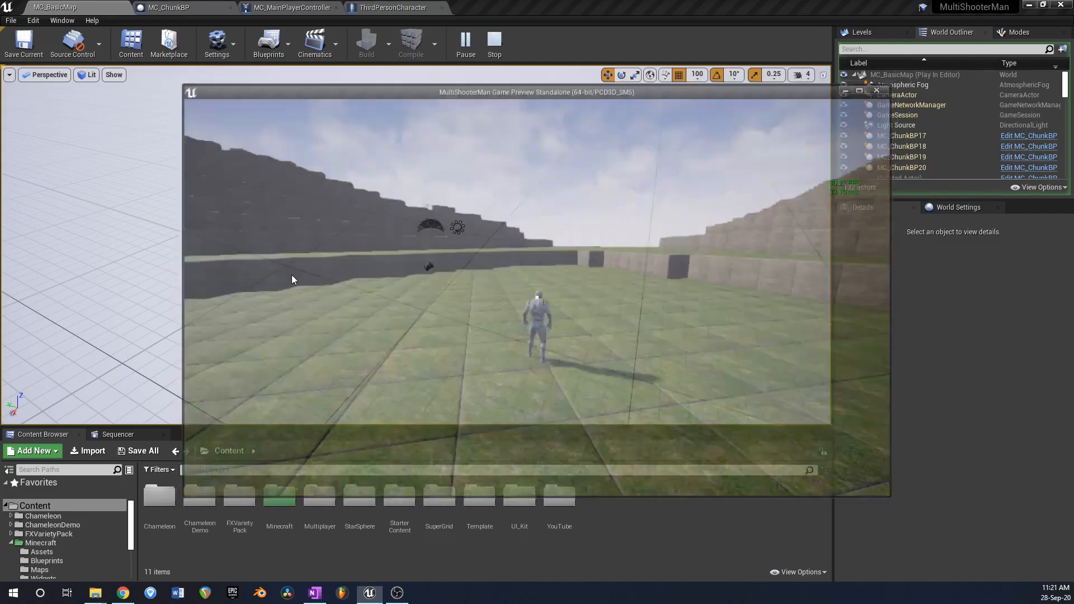
Step: Set the default RenderRange(NumChunks) value in MC_MainPlayerController to 12, then compile and save the blueprint
click(292, 7)
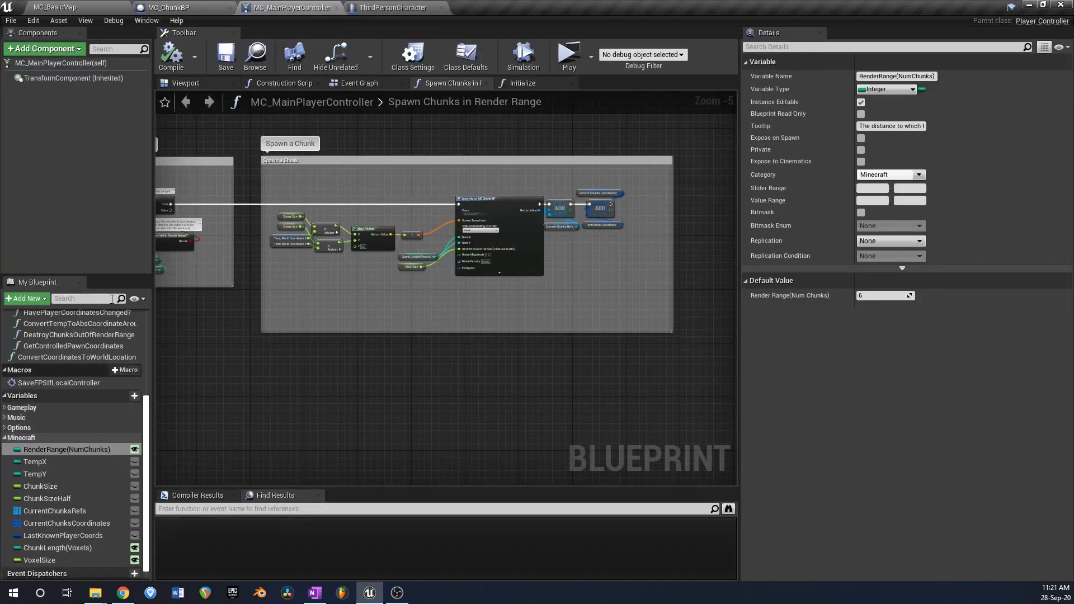
click(883, 297)
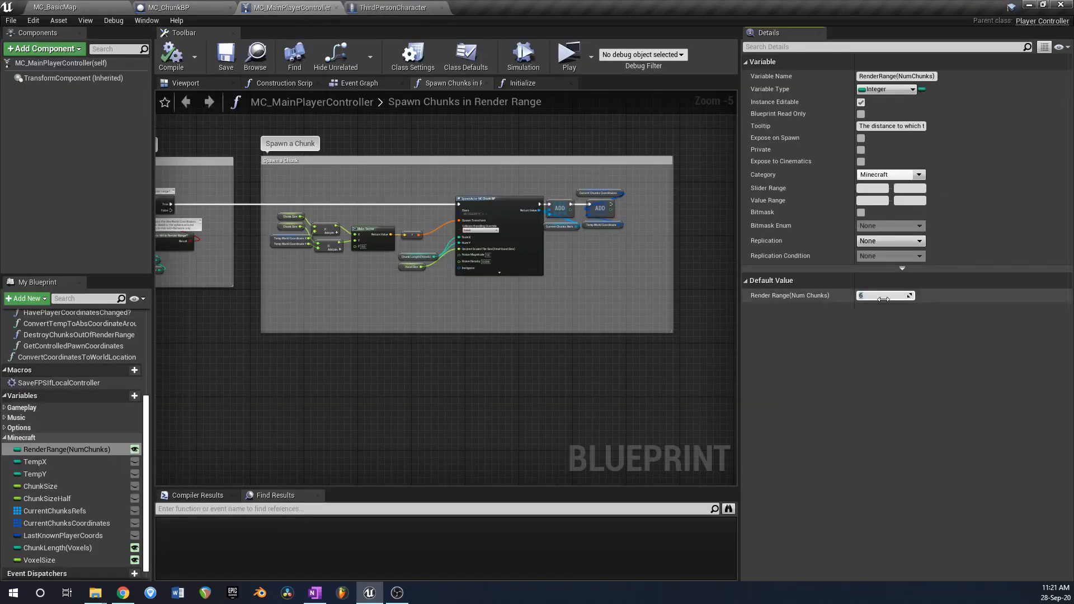
key(Return)
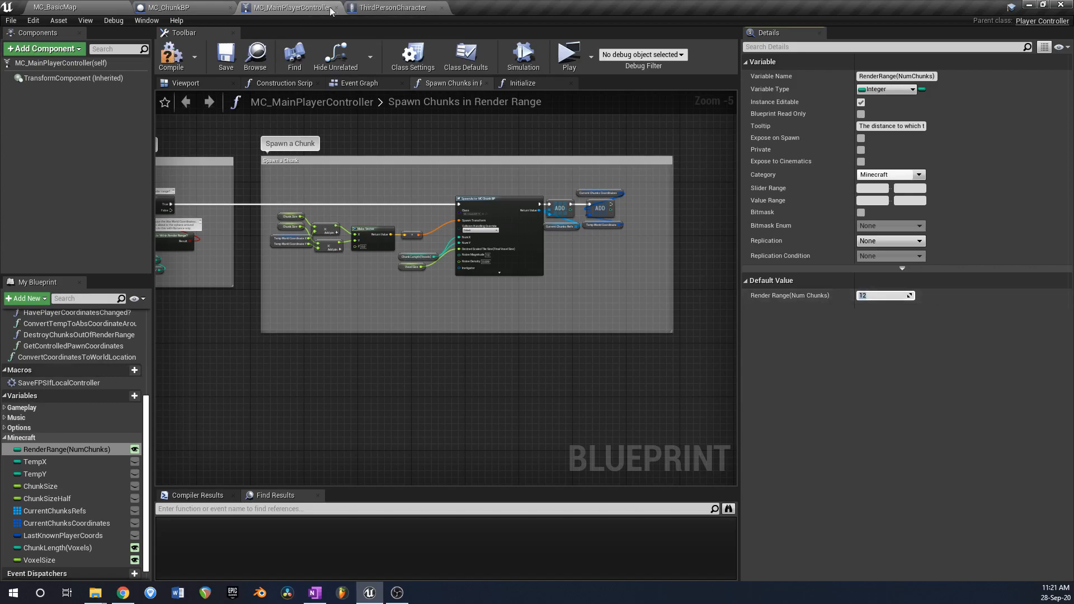
click(166, 56)
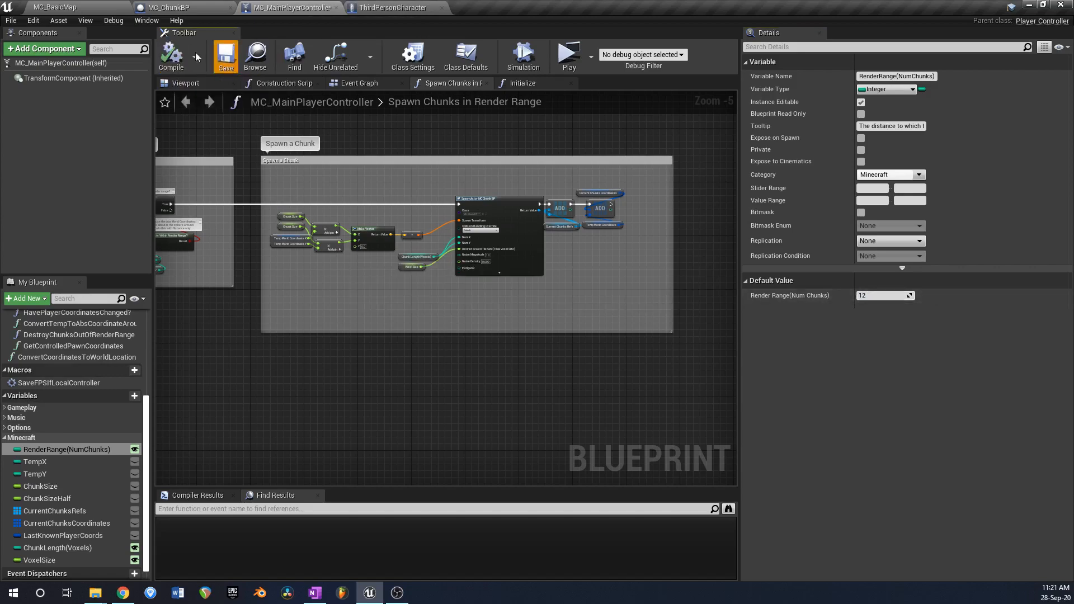
Step: Play MC_BasicMap again and run the character through the valley to check chunk loading at the larger render range
click(109, 7)
click(453, 44)
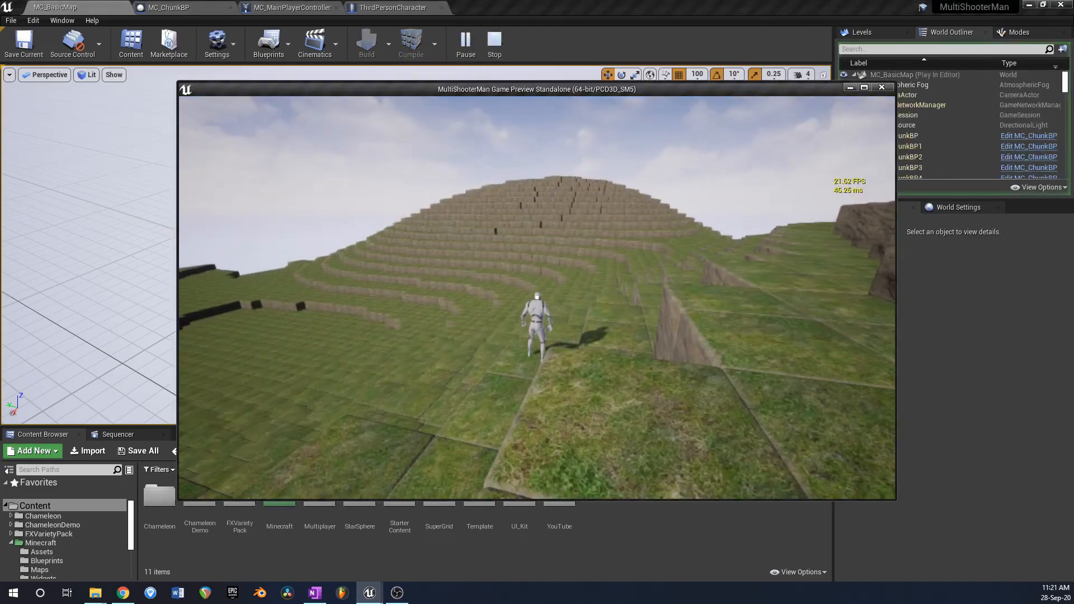
key(w)
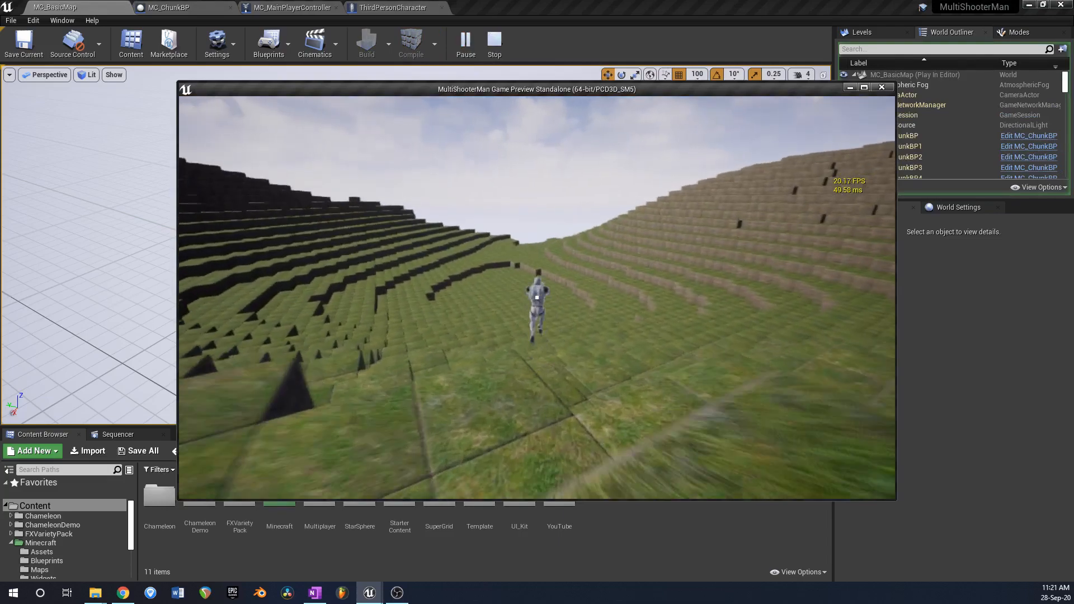
key(w)
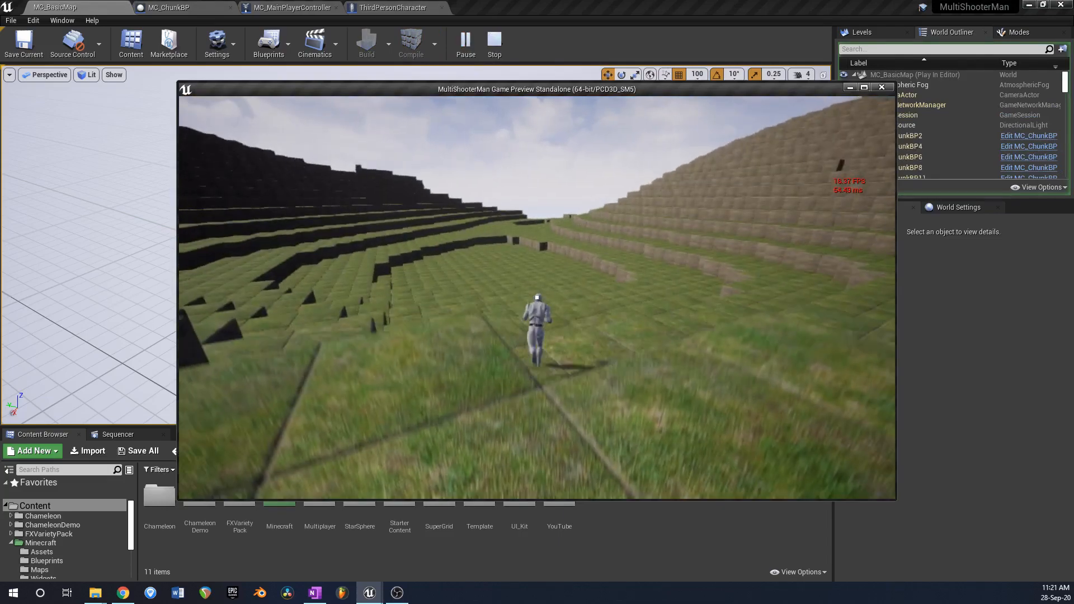
key(w)
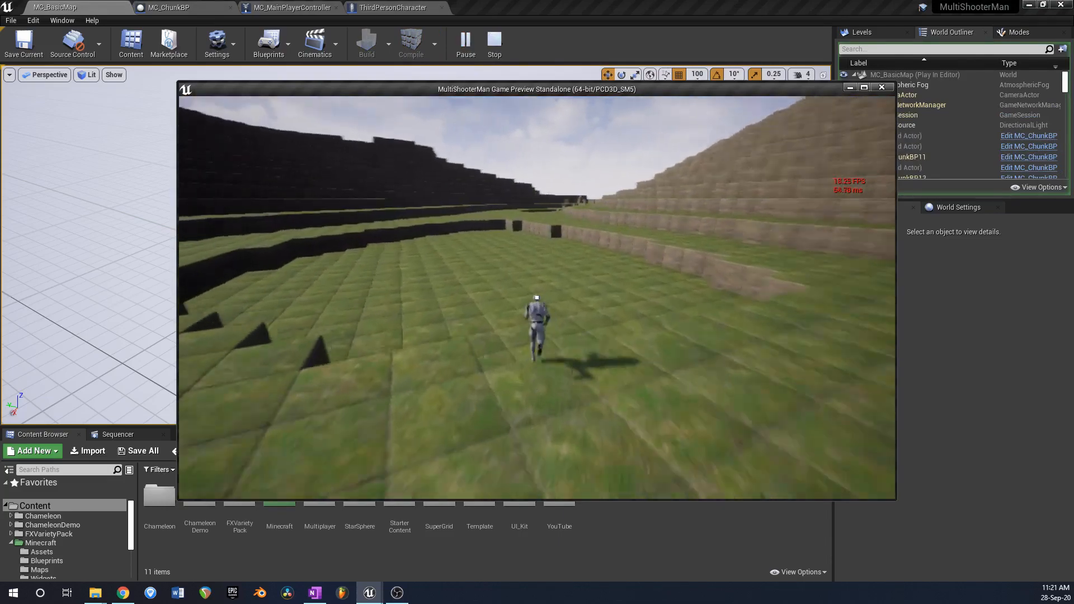
key(w)
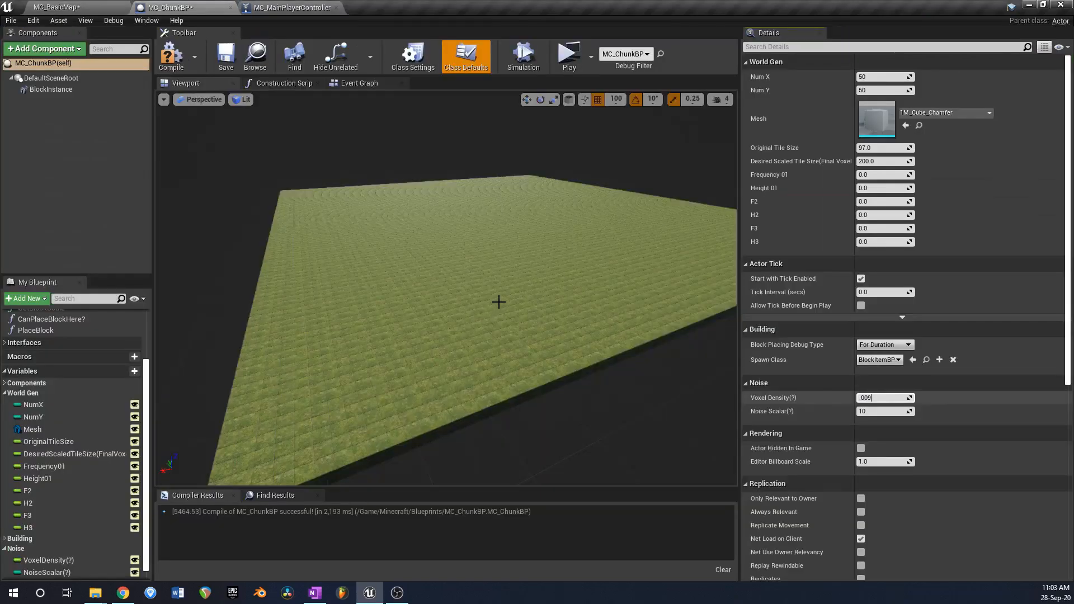
Step: Inspect the terrain in the MC_ChunkBP viewport and set its Voxel Density(?) noise value to .05
right_drag(499, 302, 564, 336)
key(w)
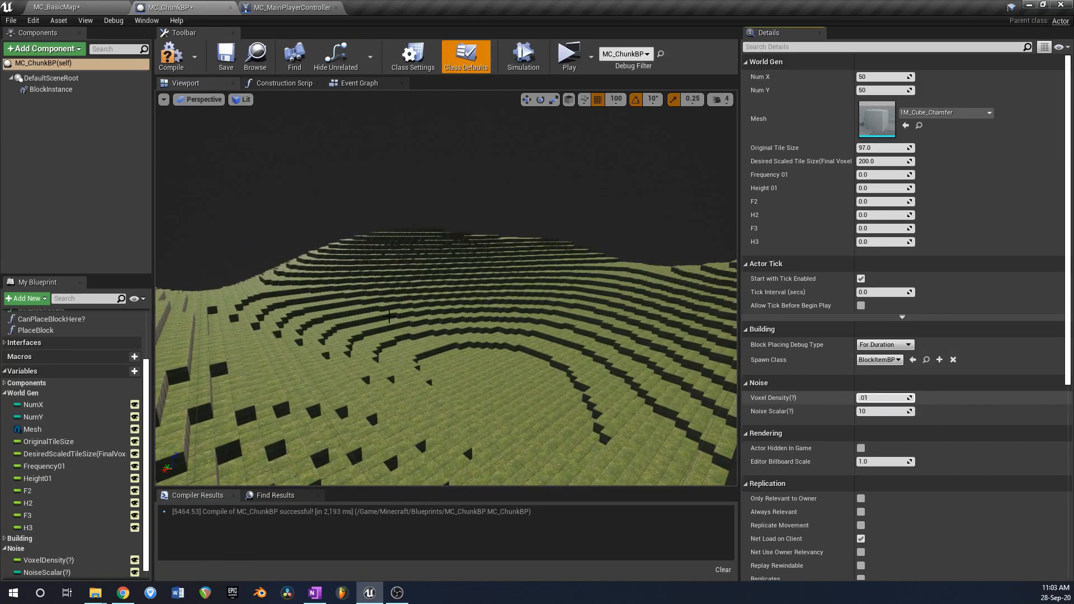
scroll(388, 316, down, 5)
click(872, 398)
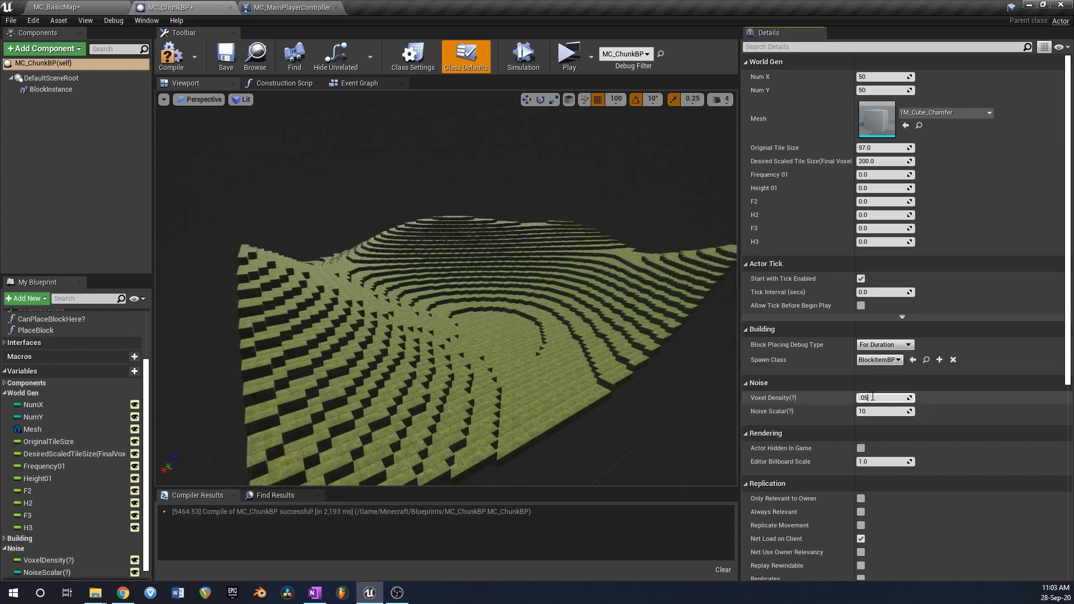
key(Return)
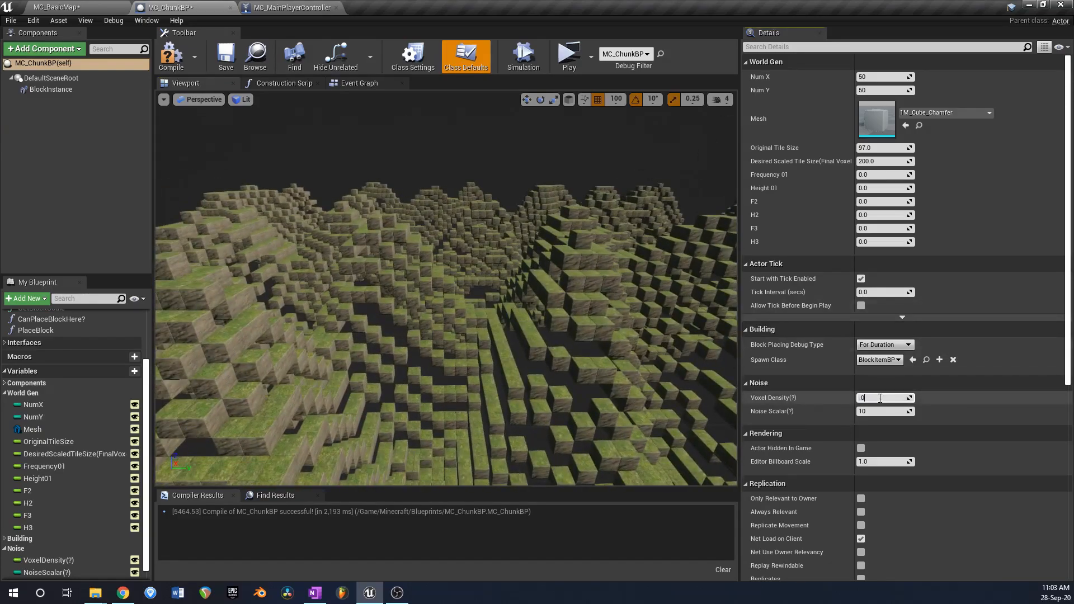
Step: Try Voxel Density(?) values of 0.025 and 0.1 for MC_ChunkBP and inspect the resulting terrain in the viewport
key(Return)
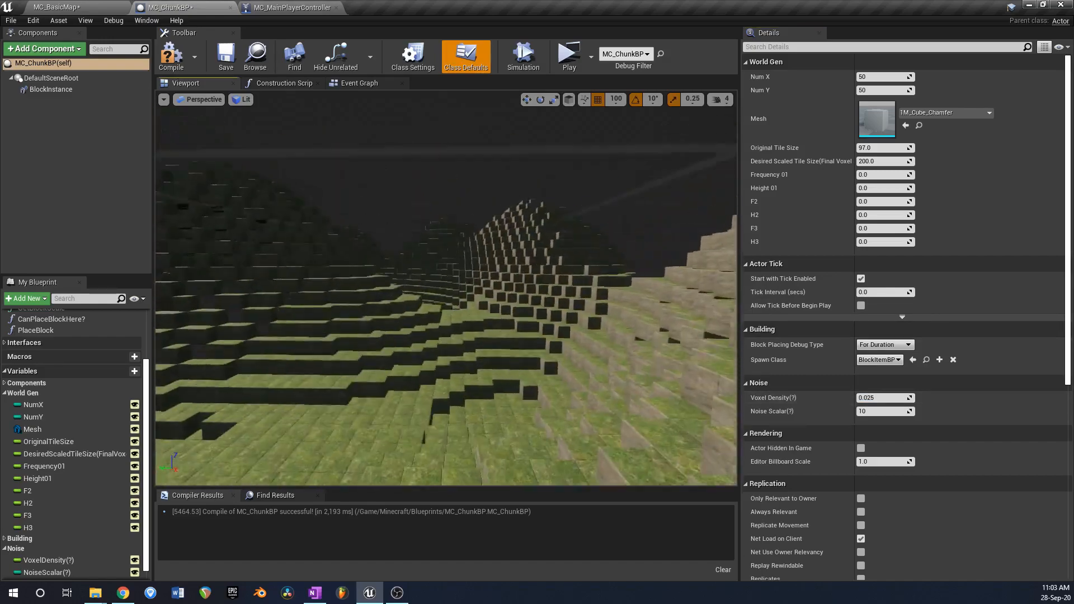
click(882, 398)
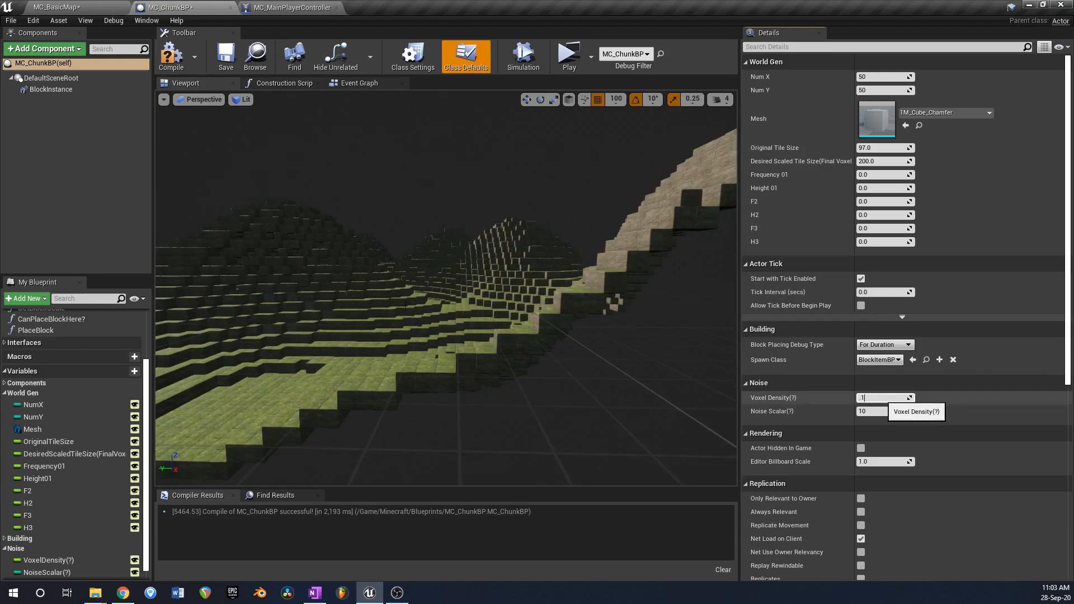
text(.1)
key(Return)
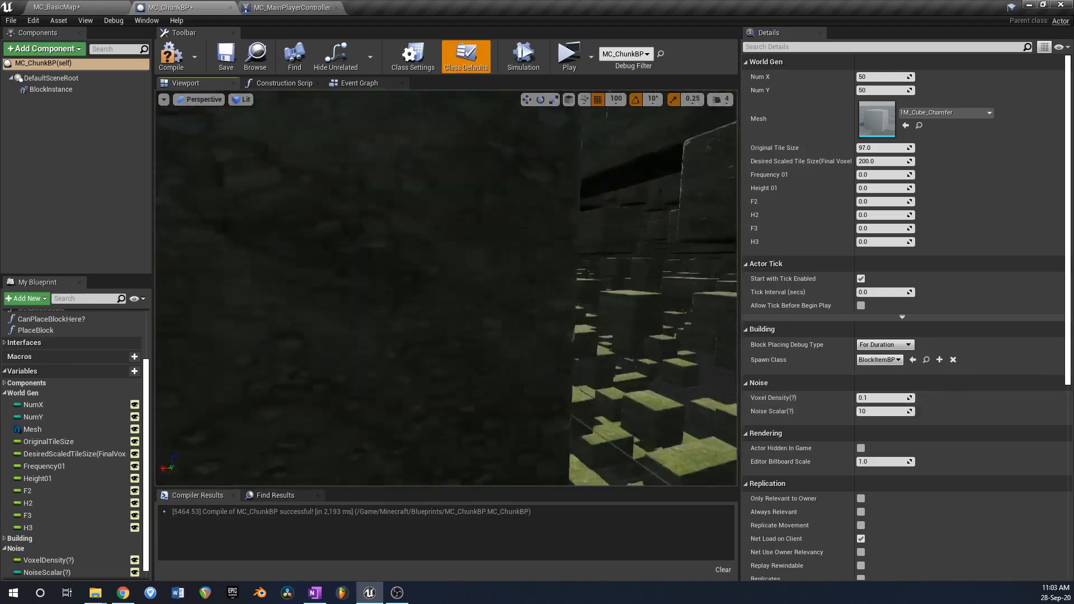
right_drag(446, 288, 386, 255)
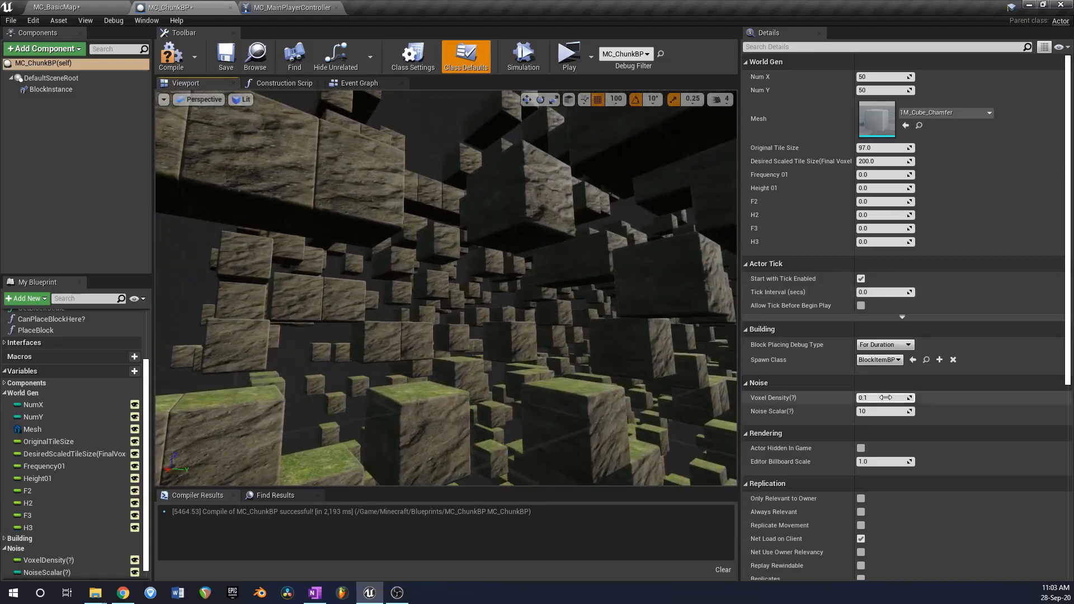
Step: Set MC_ChunkBP's Voxel Density(?) to 0.009 and its Noise Scalar(?) to 5
key(Return)
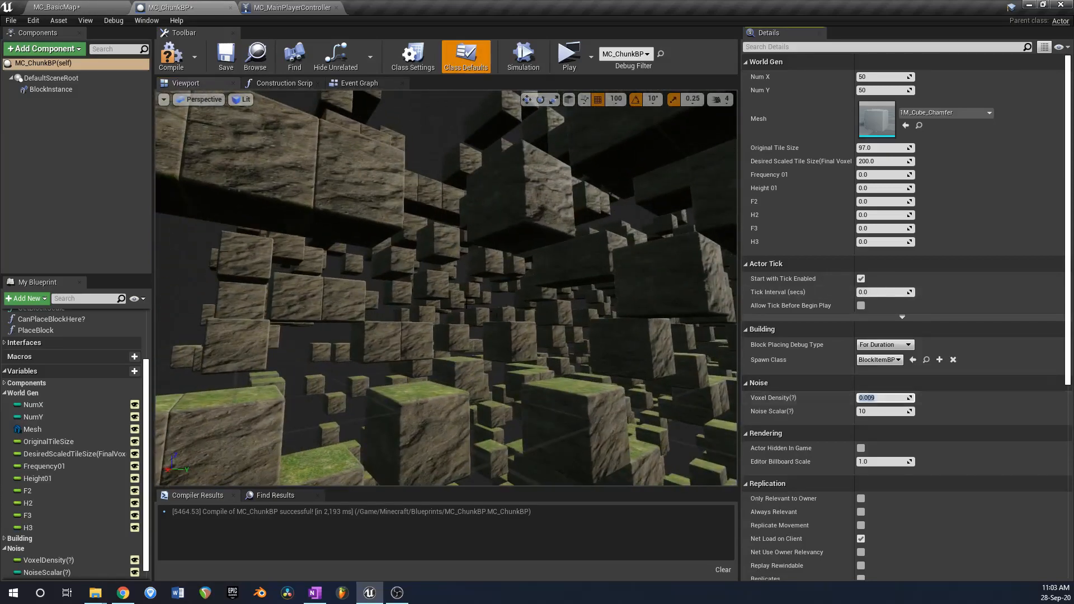
right_drag(536, 302, 607, 358)
key(Return)
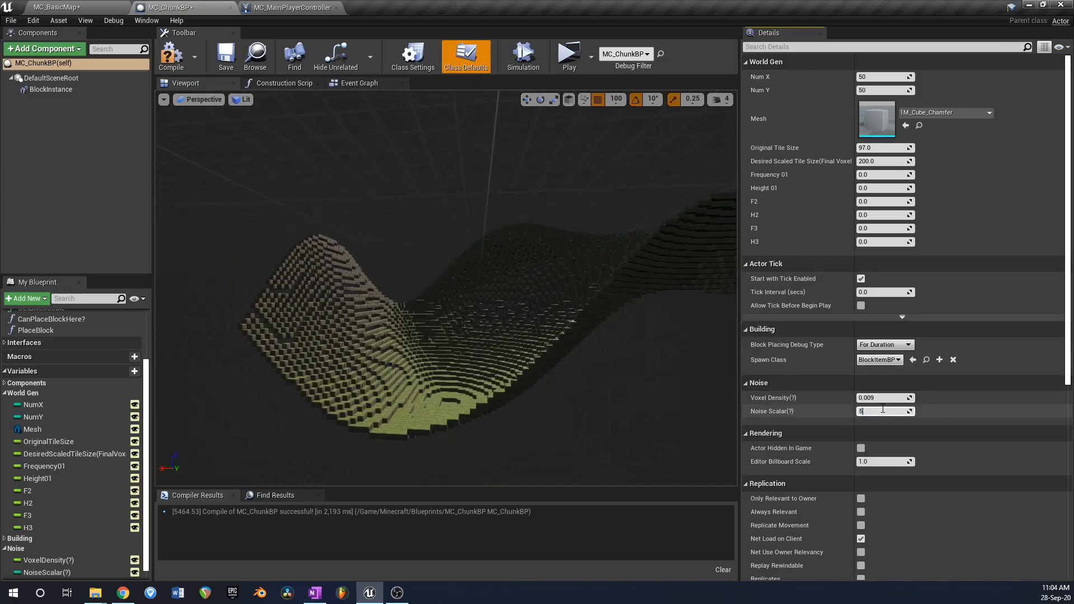
mouse_move(518, 329)
right_down()
mouse_move(526, 335)
mouse_move(512, 330)
right_up()
key(w)
key(alt+Tab)
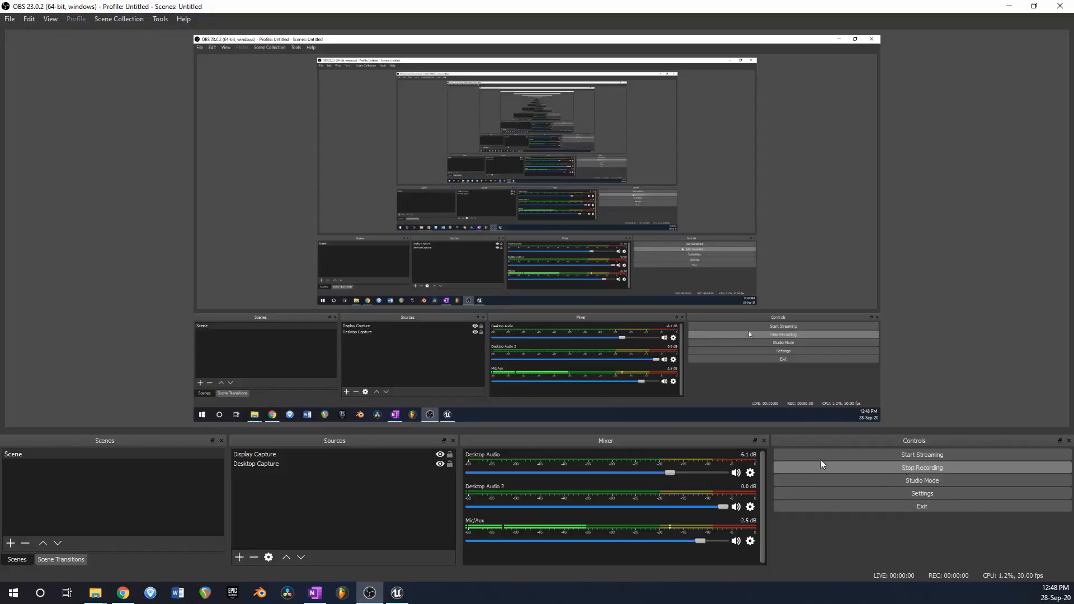
Step: Switch back to Unreal Editor and inspect the MC_ChunkBP block terrain in the viewport from another angle
click(397, 592)
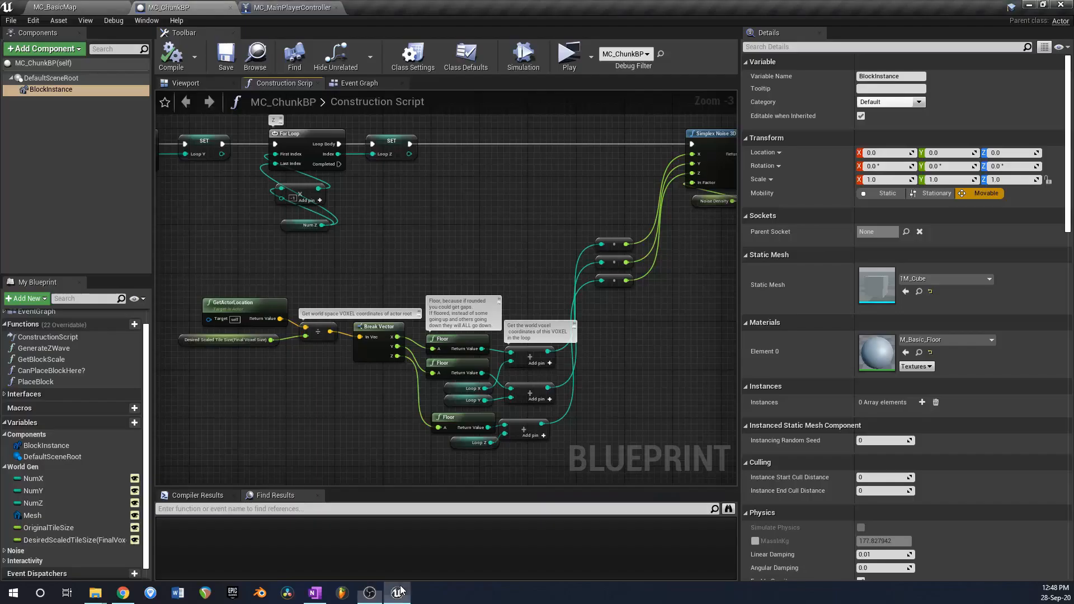
click(180, 85)
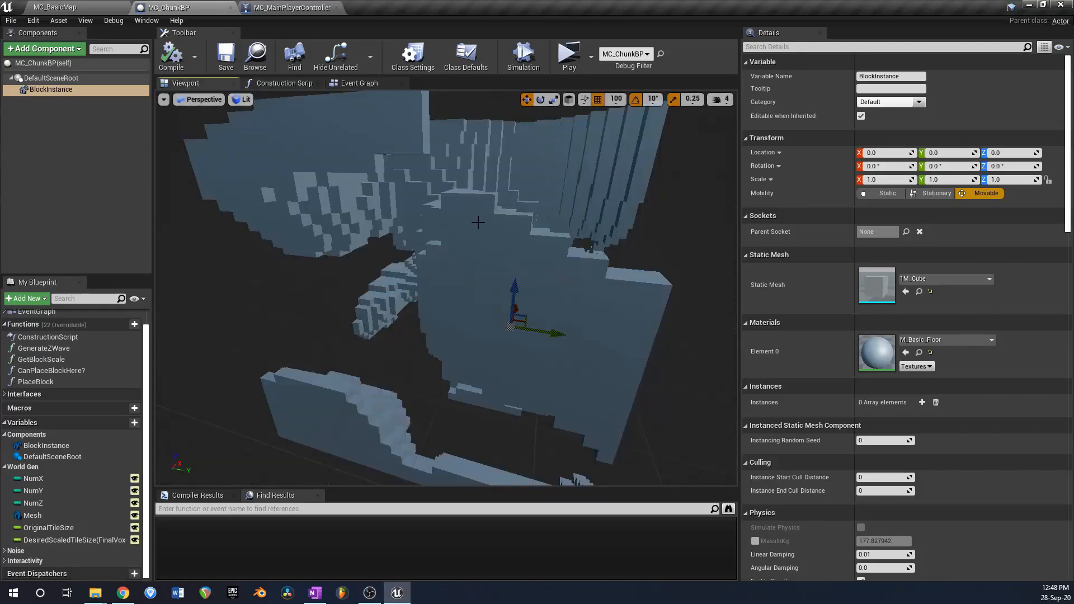
right_drag(478, 223, 485, 273)
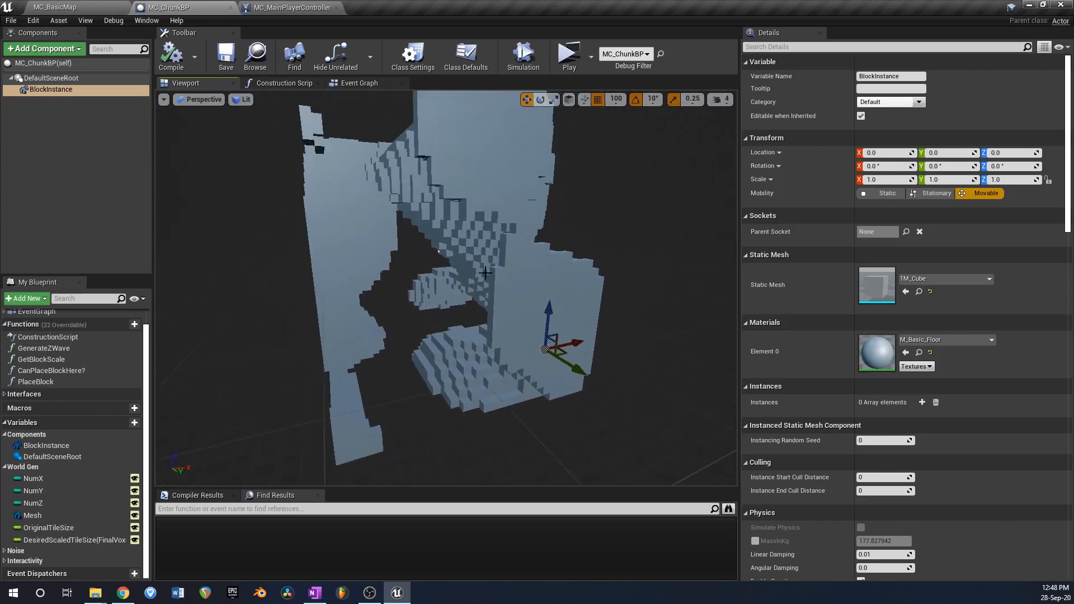
Step: Examine the X, Y and Z For Loops in the MC_ChunkBP construction script and compare them with the chunk in the viewport
click(283, 84)
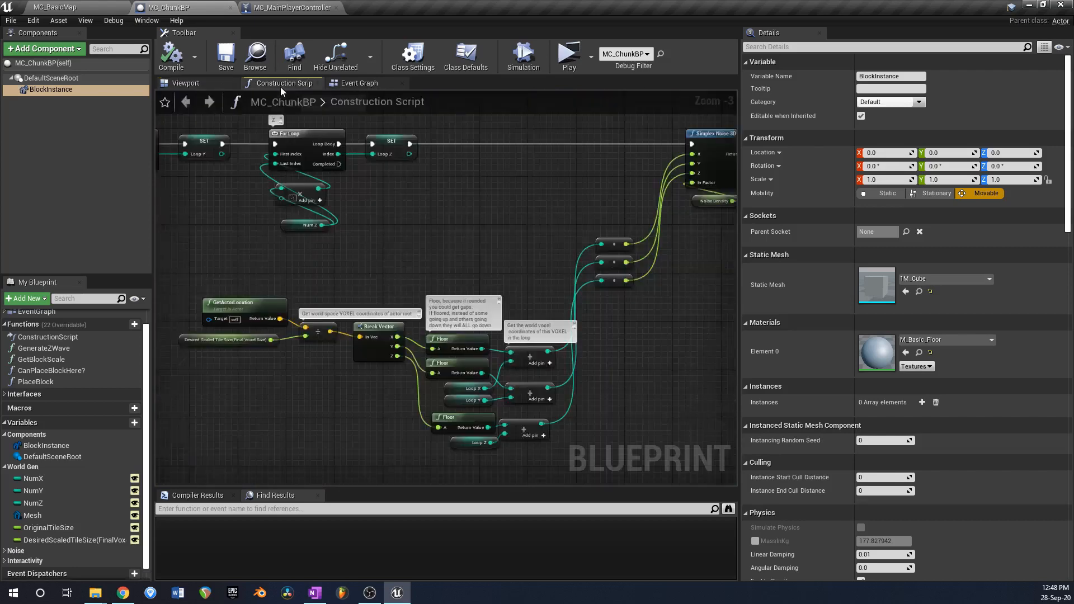
scroll(323, 238, down, 6)
right_drag(324, 237, 469, 251)
scroll(469, 250, up, 7)
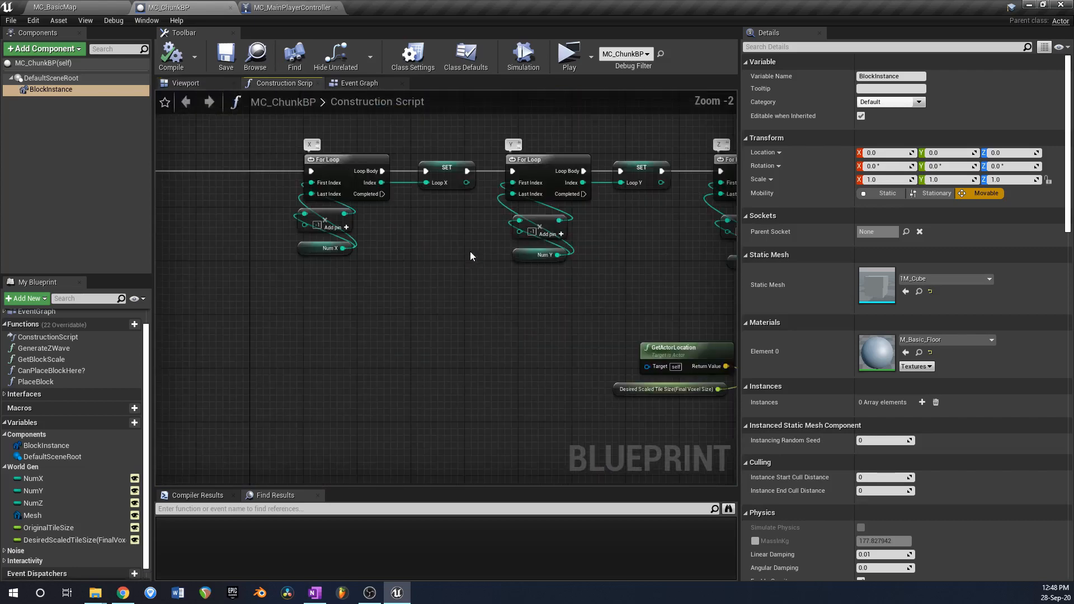
right_drag(460, 162, 460, 200)
click(190, 83)
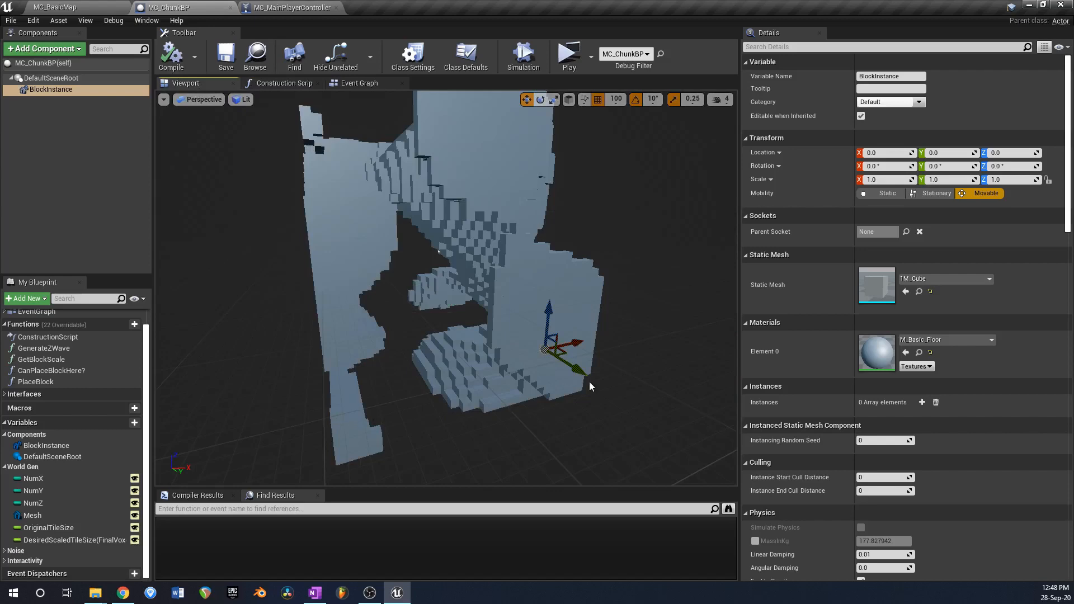
click(284, 84)
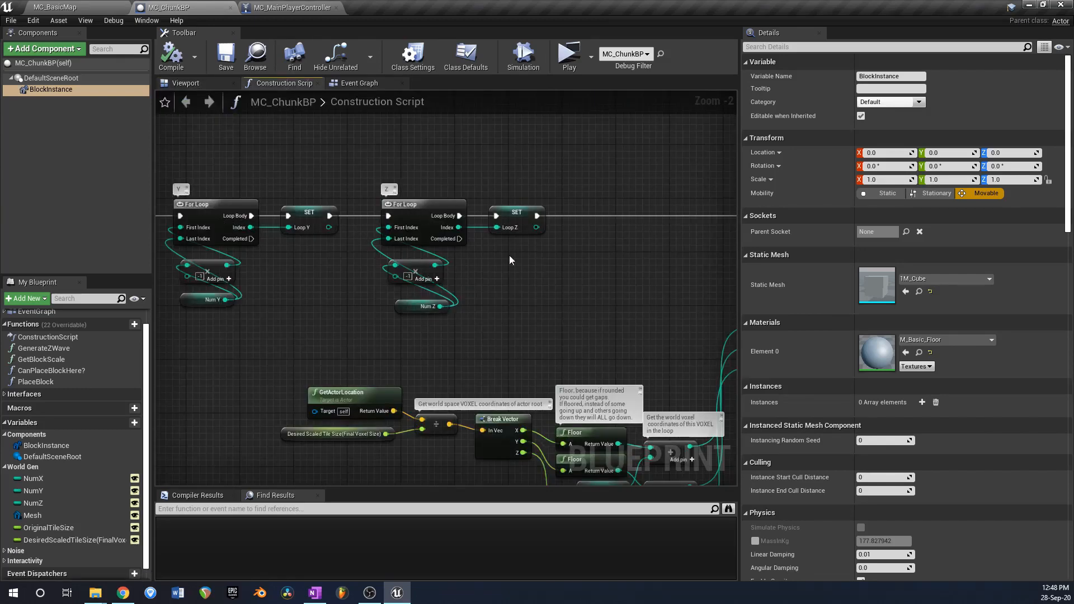
right_drag(509, 259, 372, 239)
click(217, 84)
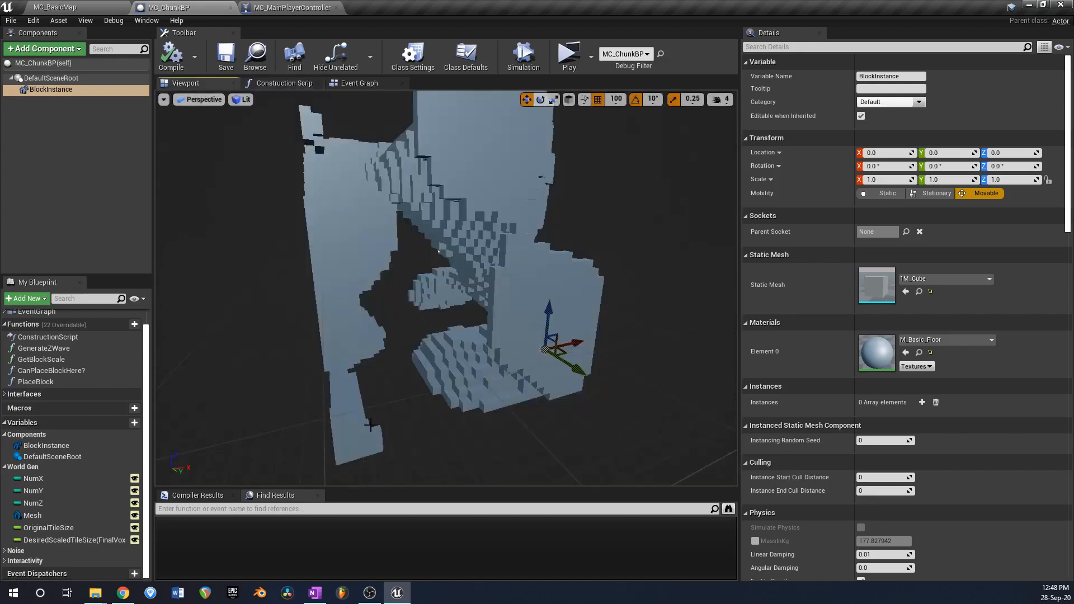
Step: Examine the construction script nodes computing world voxel coordinates, from GetActorLocation through the Floor and addition nodes
click(284, 84)
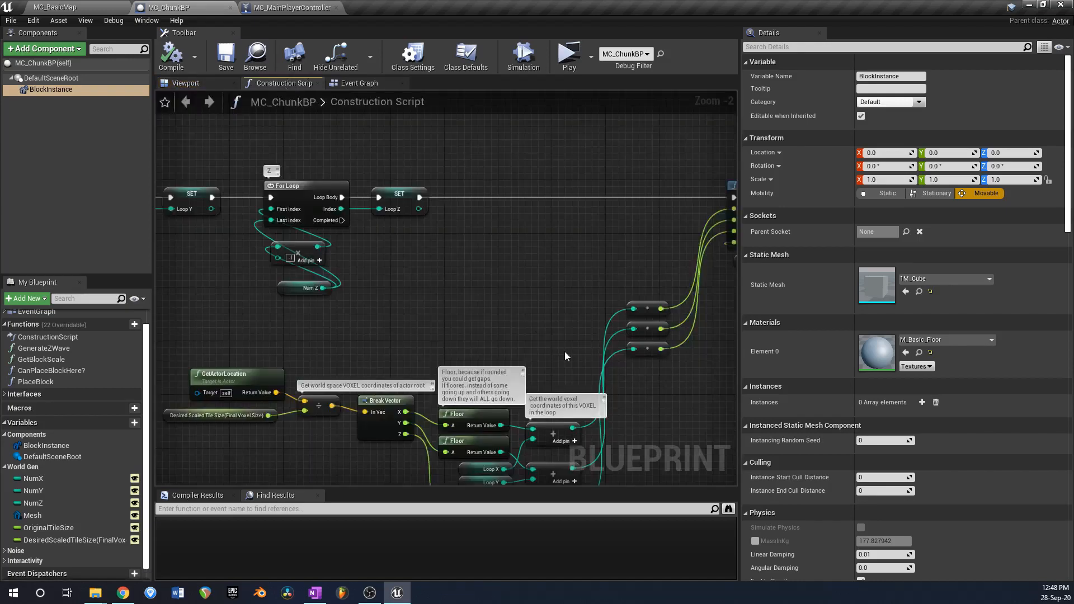
right_drag(565, 351, 518, 213)
right_drag(225, 232, 173, 215)
drag(207, 209, 586, 416)
right_drag(591, 325, 518, 356)
scroll(518, 356, down, 1)
scroll(518, 354, down, 1)
right_drag(525, 308, 433, 344)
scroll(396, 287, up, 3)
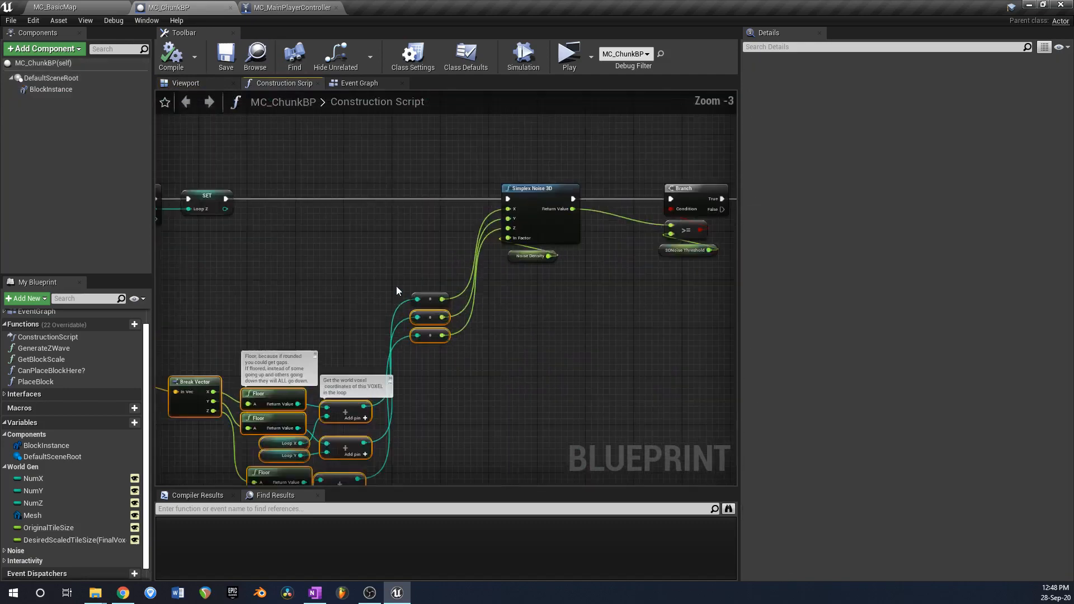
Step: Examine the Simplex Noise 3D node with its X, Y, Z and Noise Density inputs and its return value
right_drag(492, 248, 343, 281)
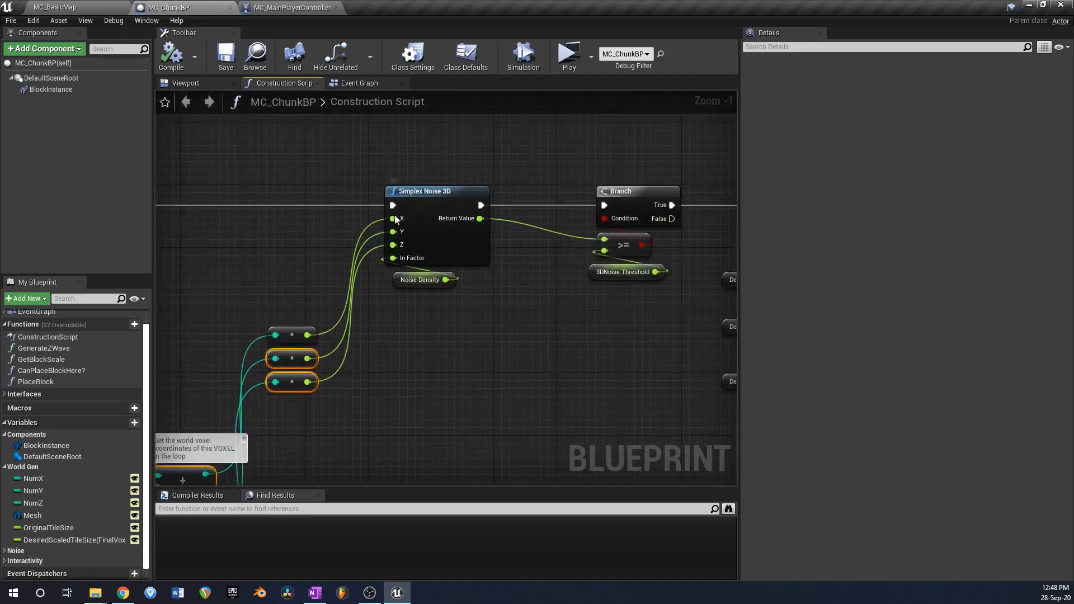
drag(356, 162, 497, 314)
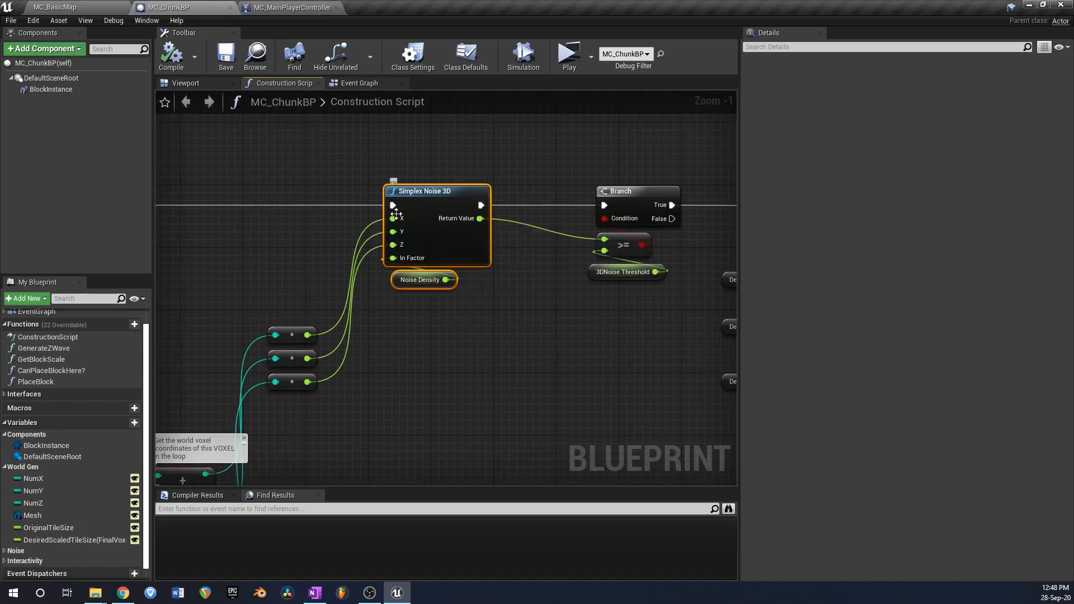
right_drag(412, 191, 321, 199)
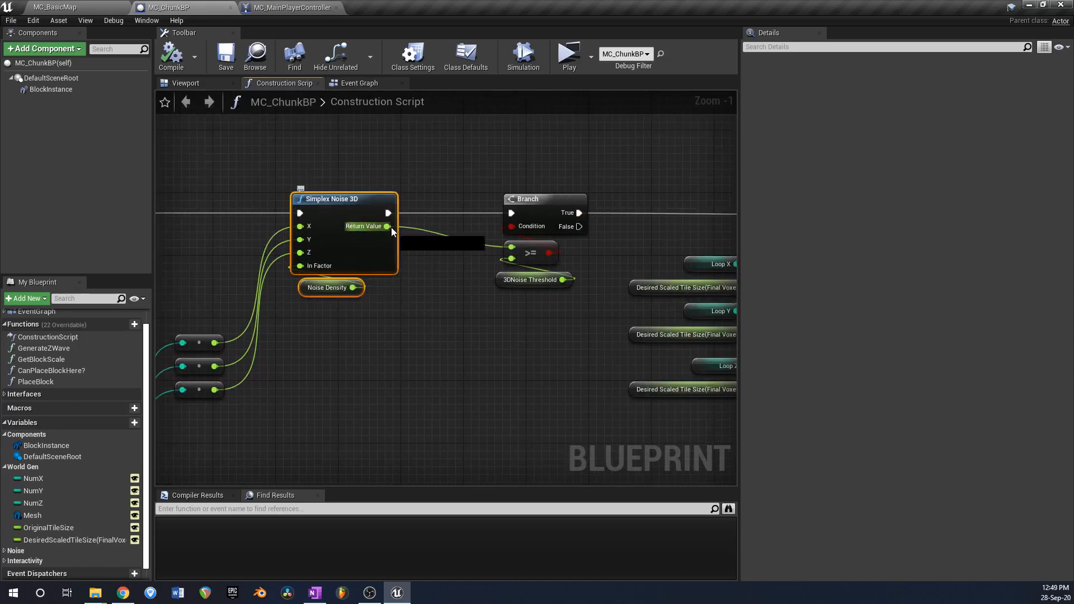
click(377, 166)
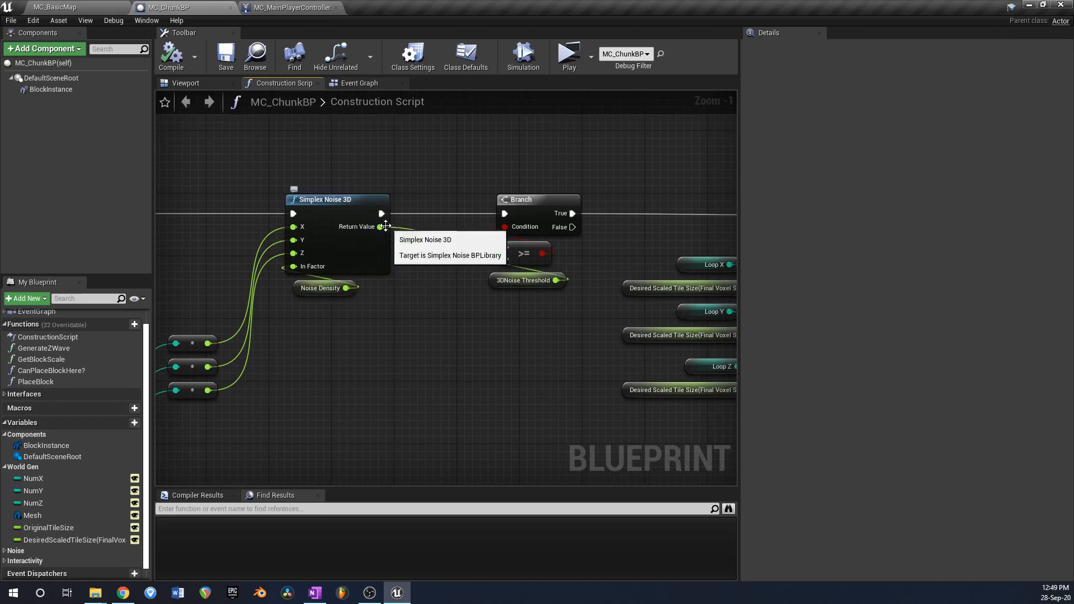
Step: Examine the Branch comparing the noise with 3DNoise Threshold and the Add Instance nodes it leads to
right_drag(454, 231, 351, 221)
drag(363, 293, 449, 149)
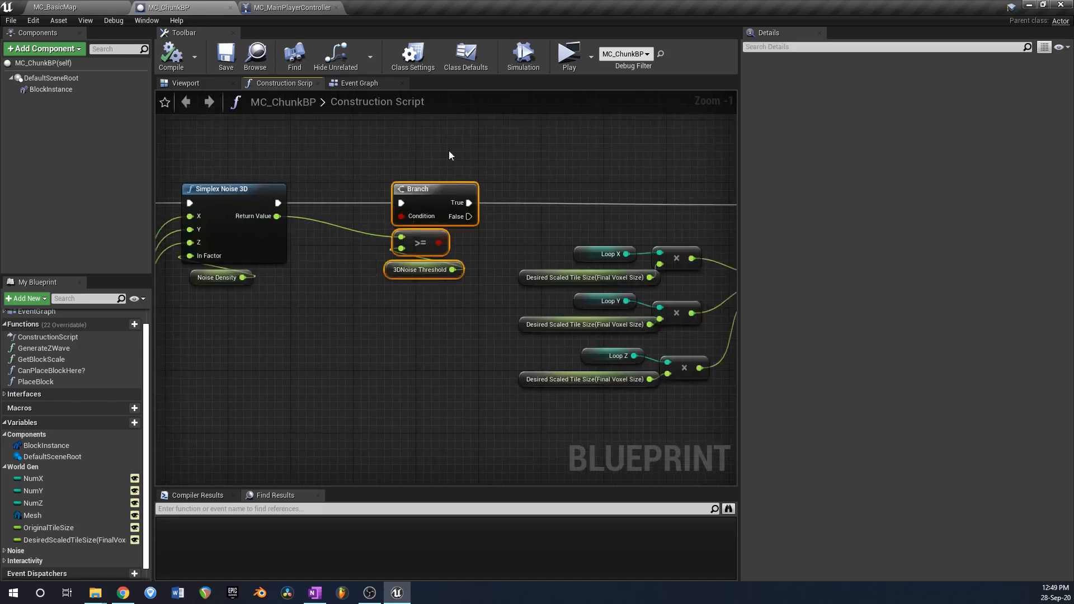
click(425, 273)
right_drag(422, 272, 257, 258)
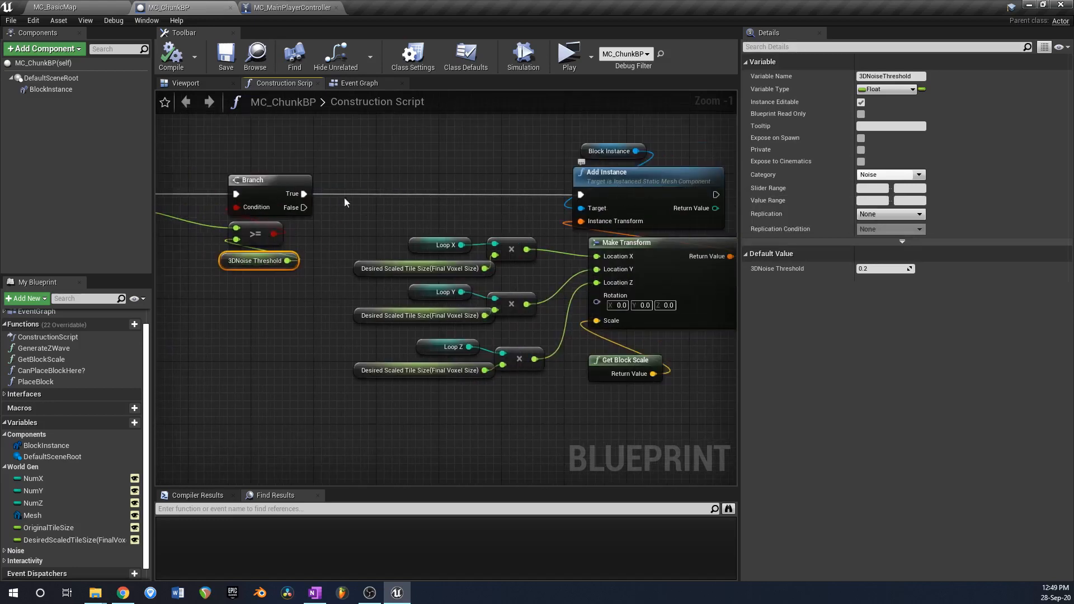
right_drag(203, 207, 352, 207)
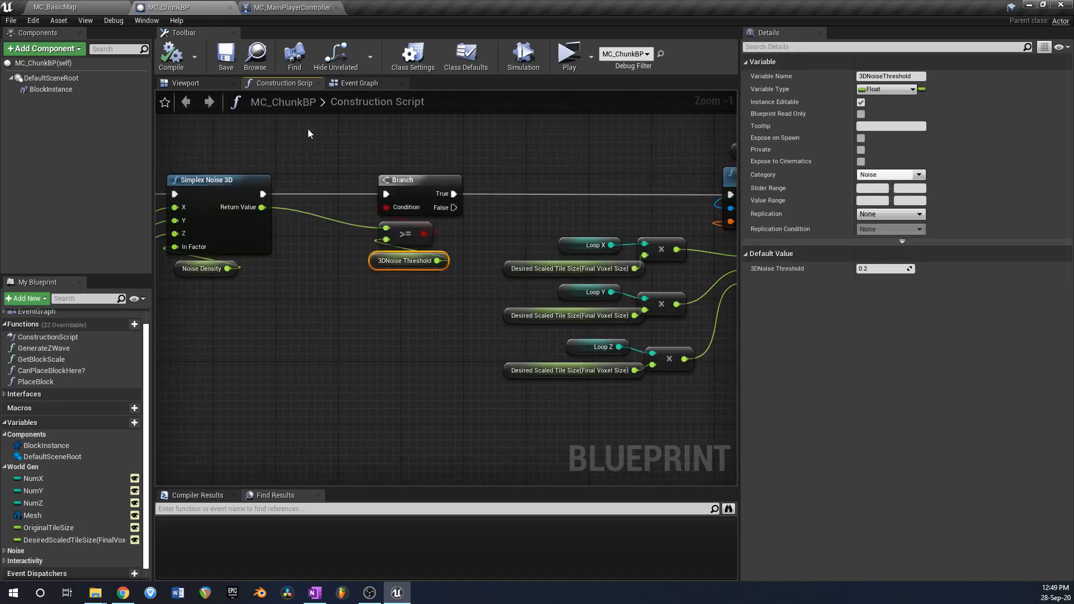
Step: Inspect the generated blocks in the MC_ChunkBP viewport and compare them with the noise threshold check in the construction script
click(213, 88)
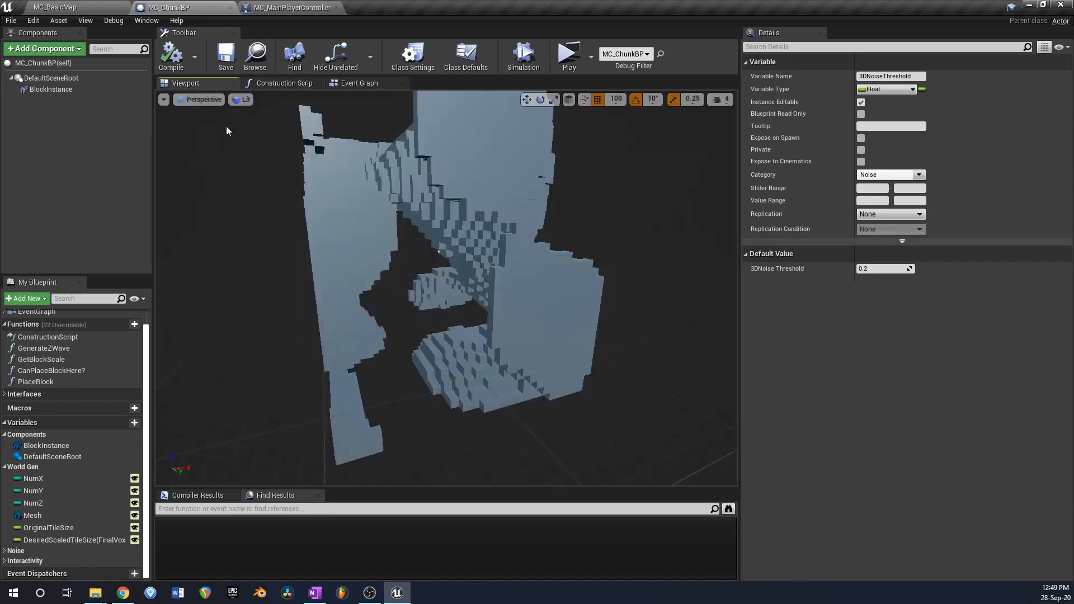
right_drag(442, 222, 487, 172)
key(w)
key(s)
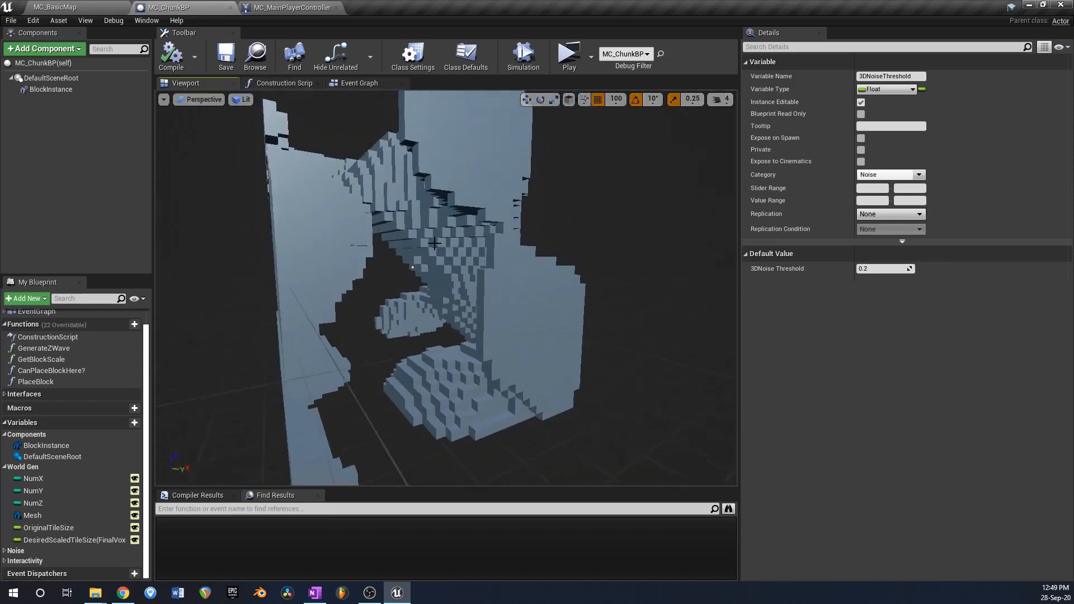
click(533, 369)
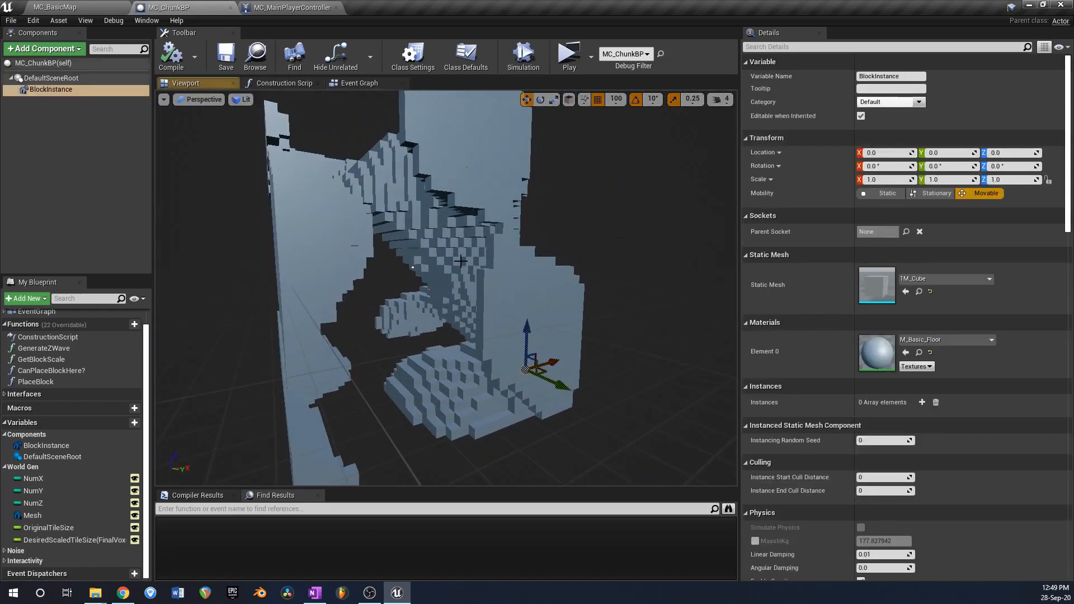
click(285, 83)
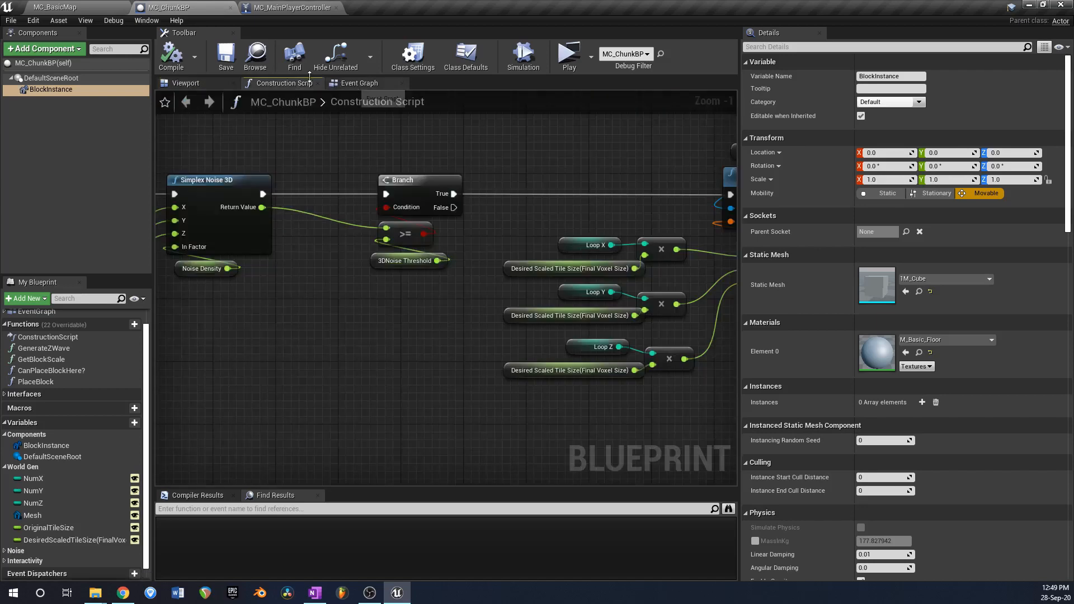
Step: Show the MC_ChunkBP class defaults with the Noise settings and view the chunk terrain from different angles
click(193, 83)
click(466, 56)
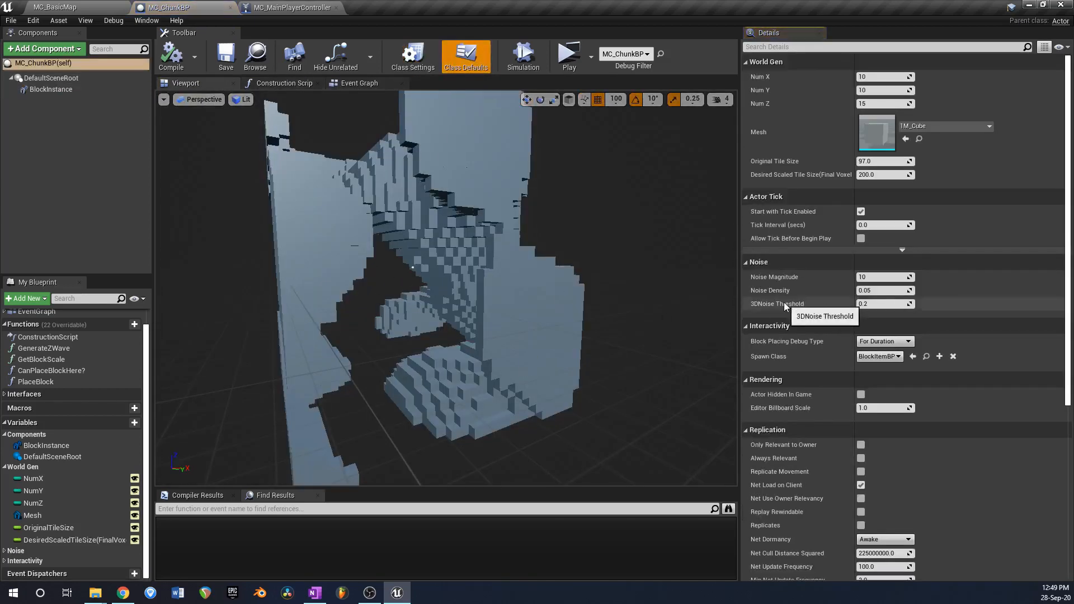
right_drag(485, 291, 463, 327)
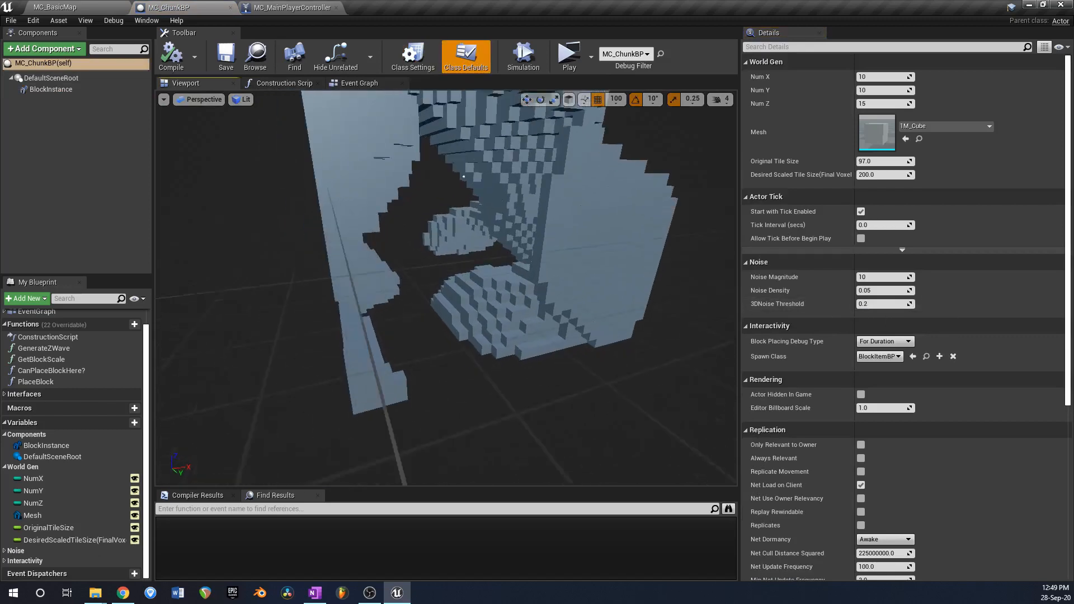
key(w)
right_drag(469, 234, 469, 191)
key(s)
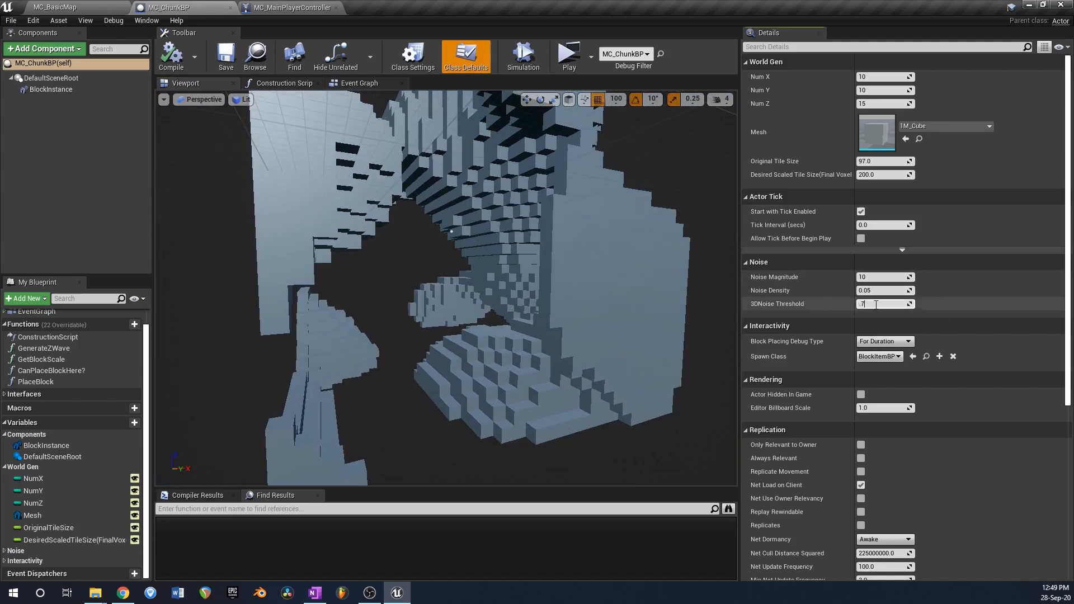
Step: Set the 3DNoise Threshold to .7, .9, .2 and .1 in turn to compare the generated terrain
key(Return)
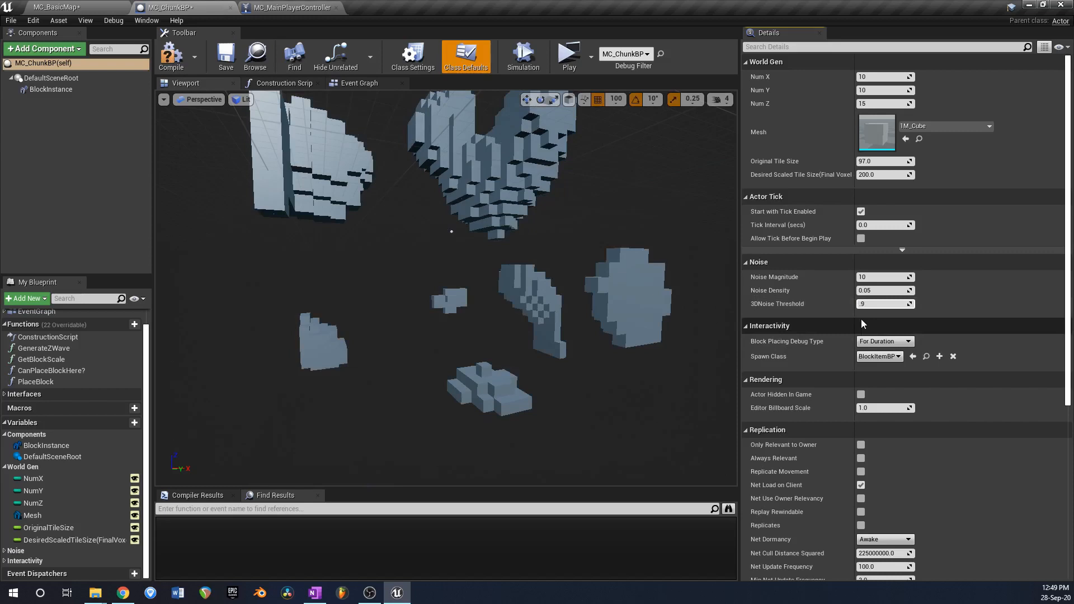
key(Return)
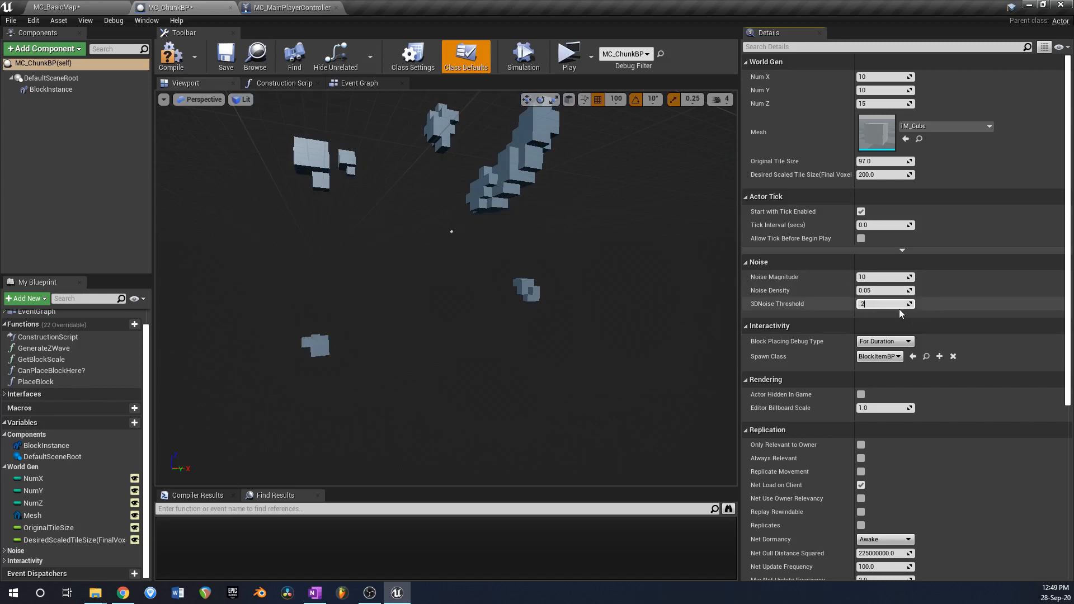
text(.2)
key(Return)
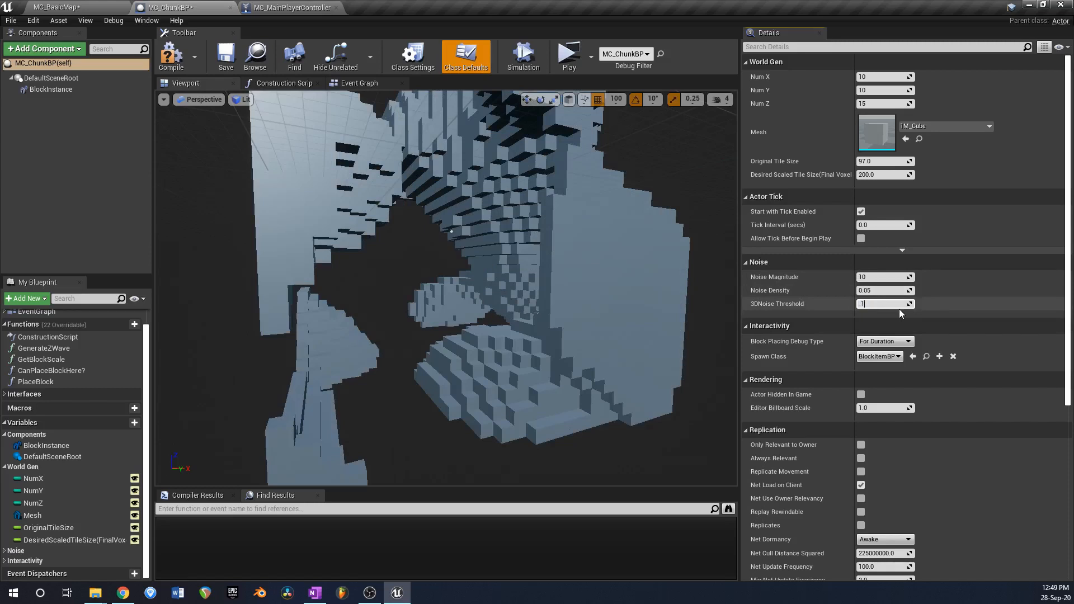
text(.1)
key(Return)
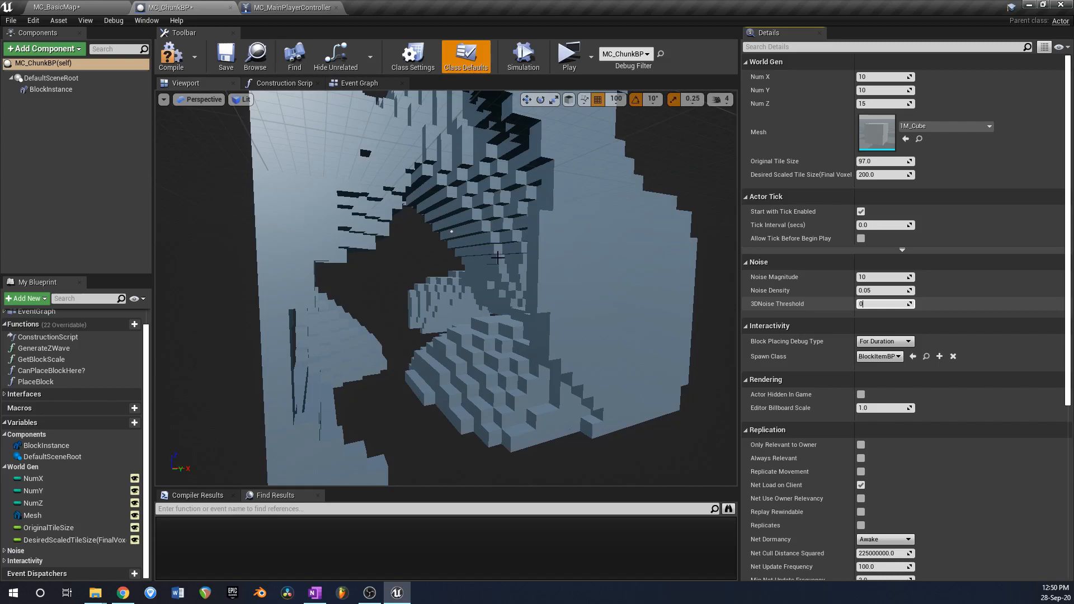
Step: Save MC_ChunkBP with a 3DNoise Threshold of 0 and play-test the generated chunk in MC_BasicMap
drag(489, 262, 473, 280)
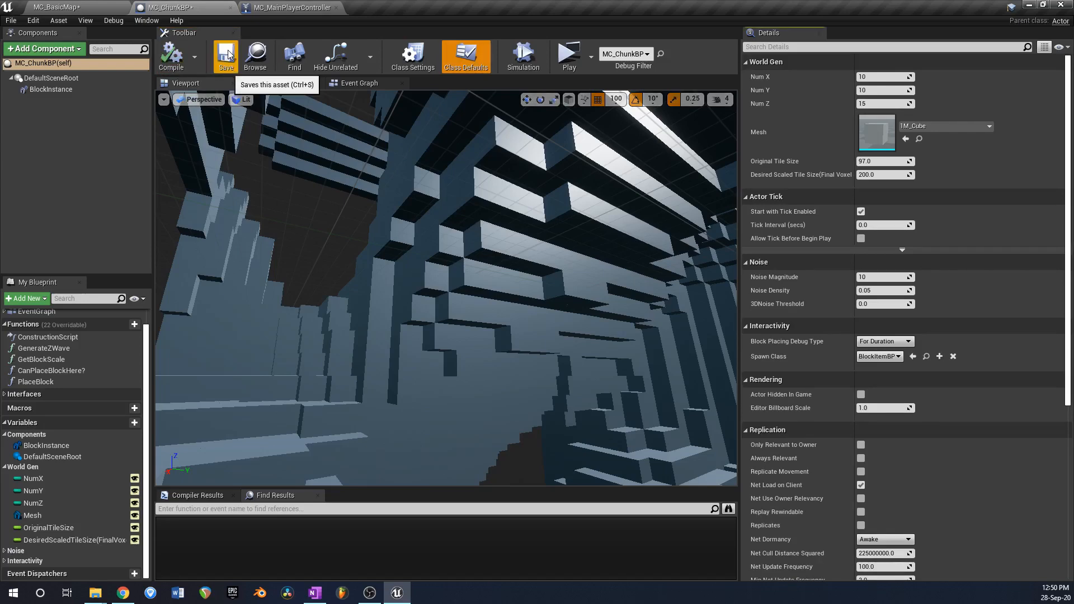
click(226, 54)
click(104, 7)
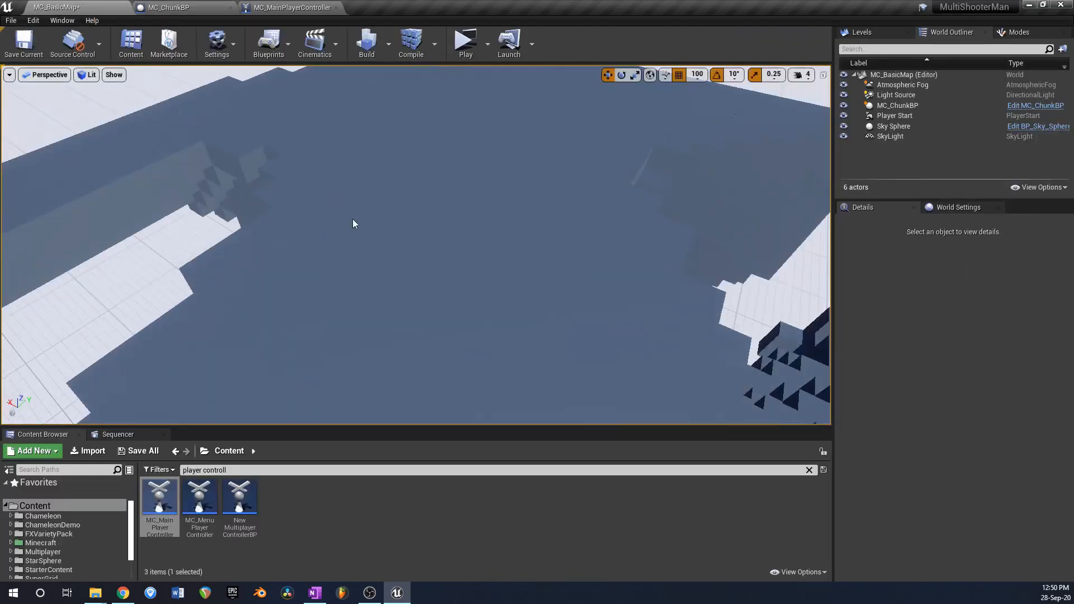
drag(434, 182, 463, 100)
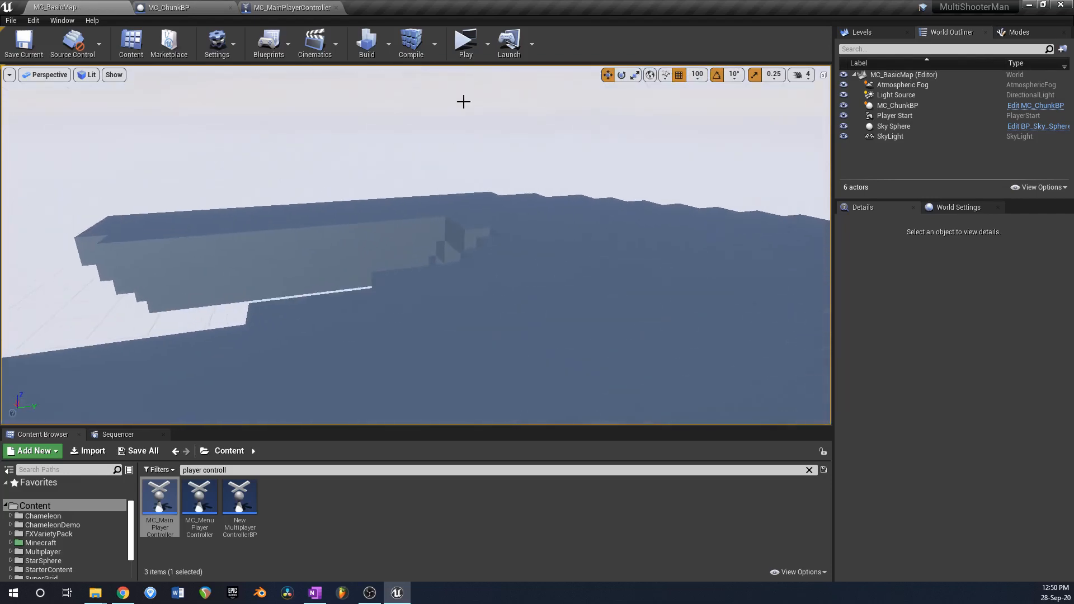
click(466, 52)
key(w)
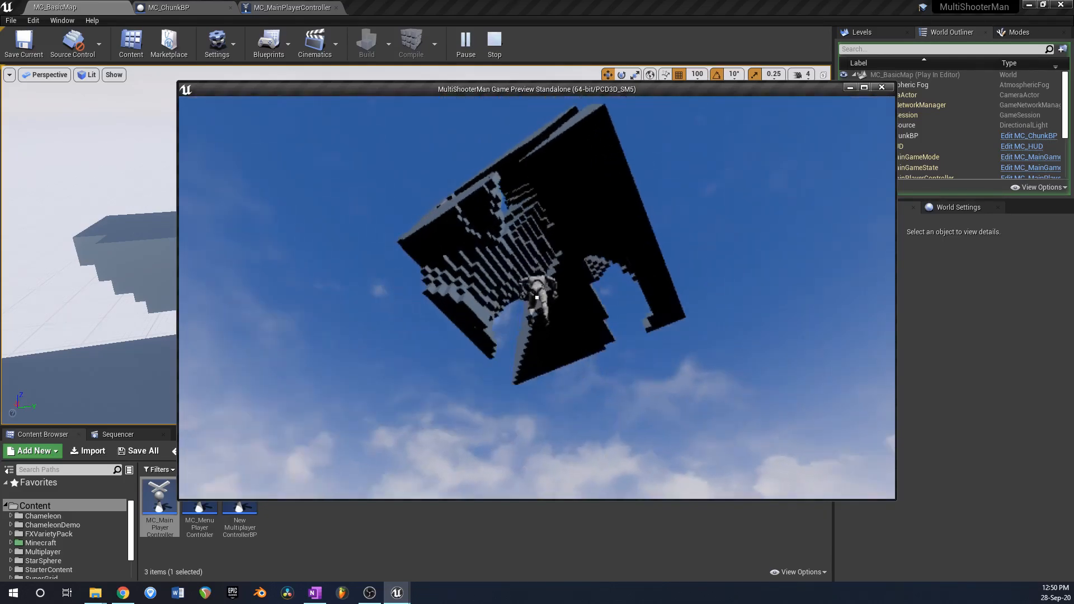
key(Escape)
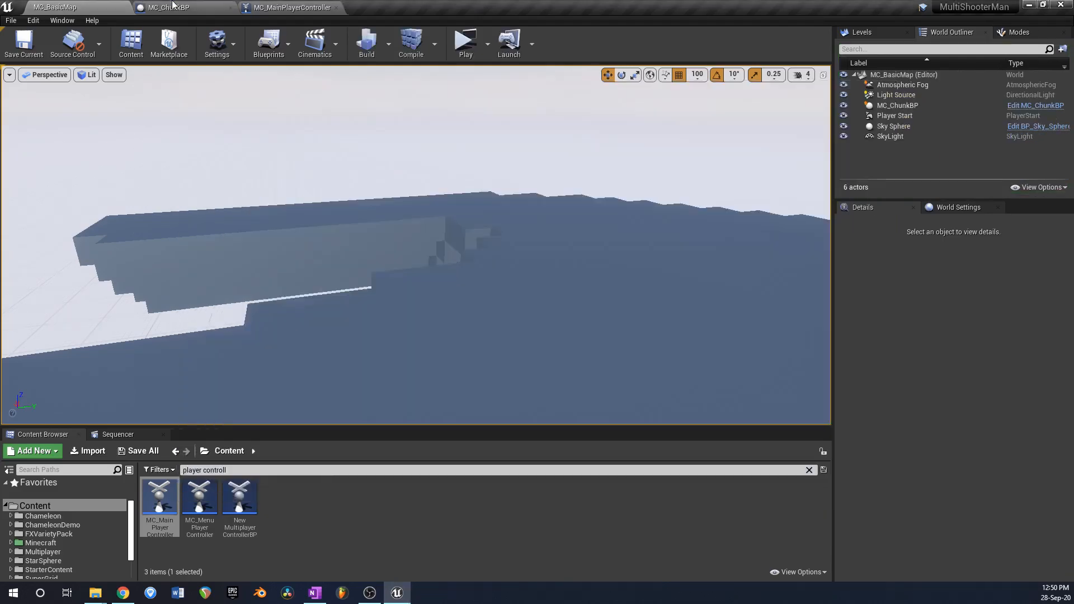
Step: Set the Noise Density of MC_ChunkBP to .1 and look over the regenerated chunk in its viewport
click(167, 7)
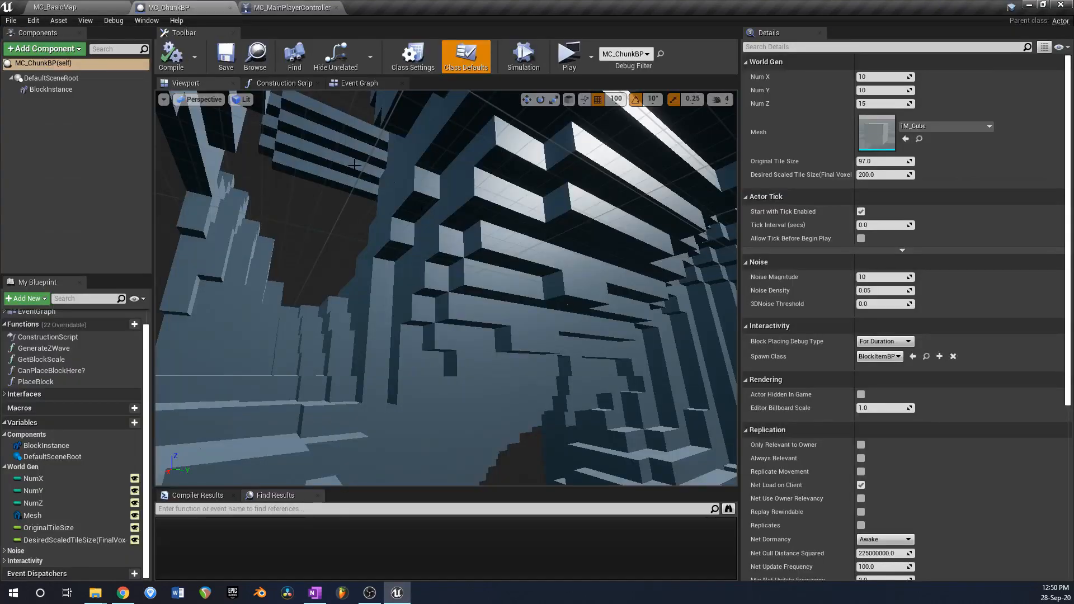
click(281, 85)
click(188, 84)
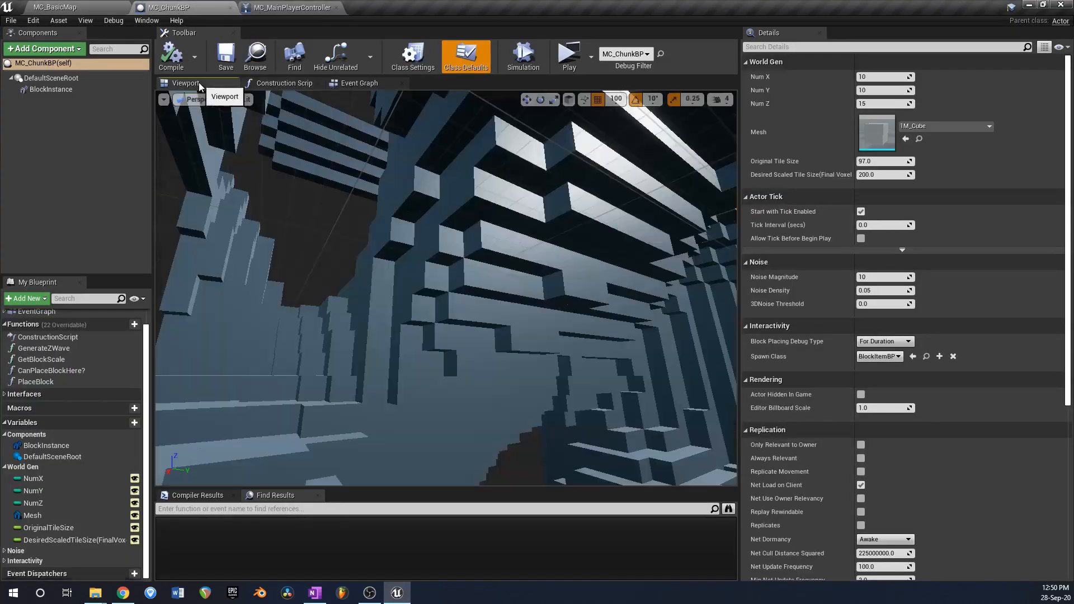
right_drag(396, 190, 396, 190)
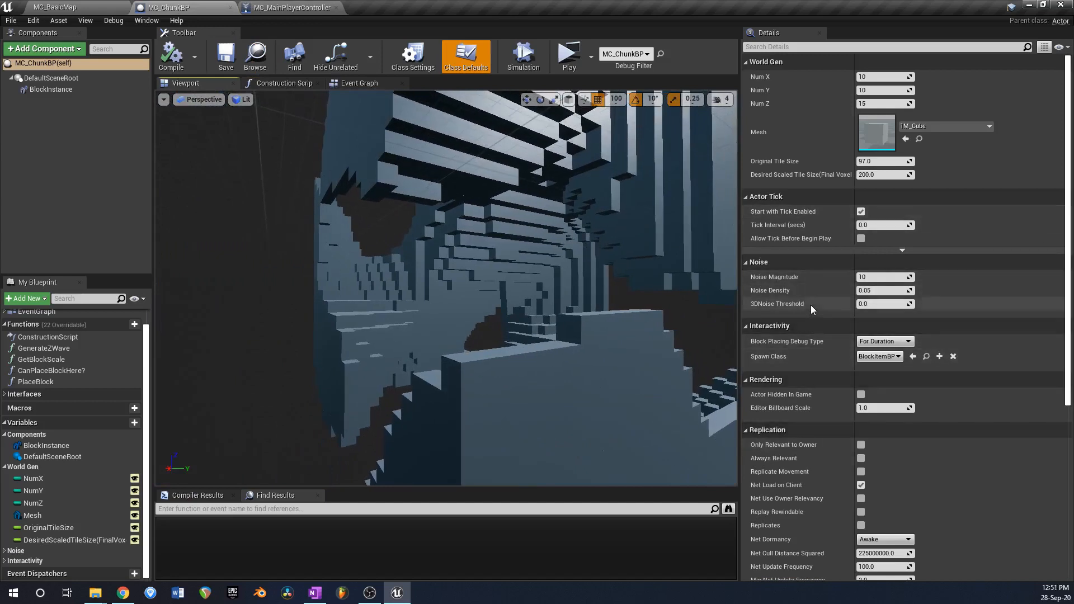
click(879, 291)
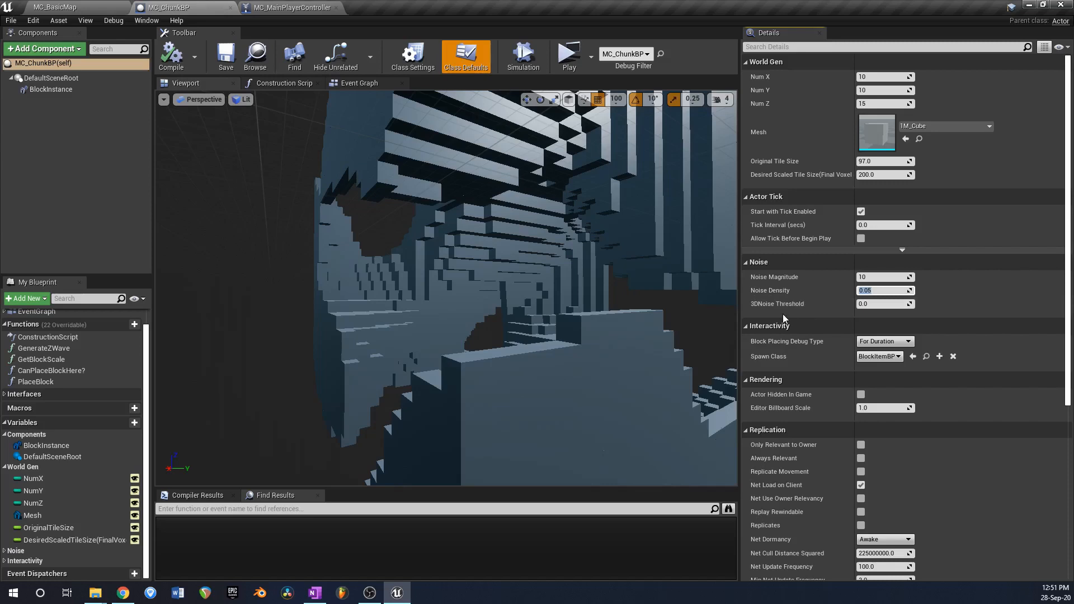
text(.1)
key(Return)
scroll(619, 209, down, 10)
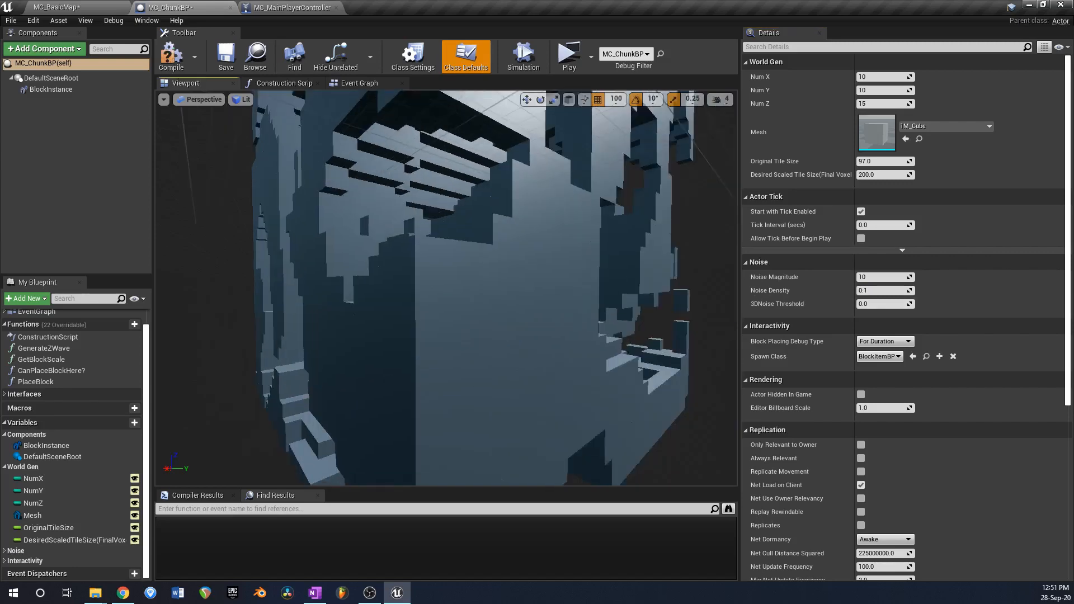
right_drag(537, 280, 380, 277)
Step: Set the 3DNoise Threshold to .6 and inspect the generated blocks from another angle
mouse_move(466, 225)
right_down()
mouse_move(425, 215)
mouse_move(466, 225)
right_up()
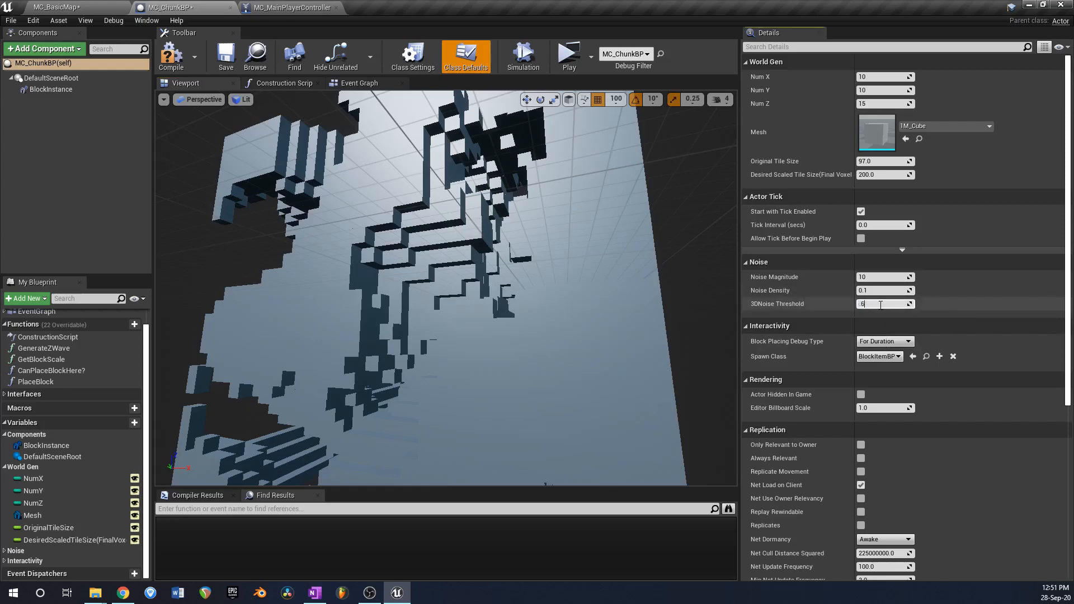
key(Return)
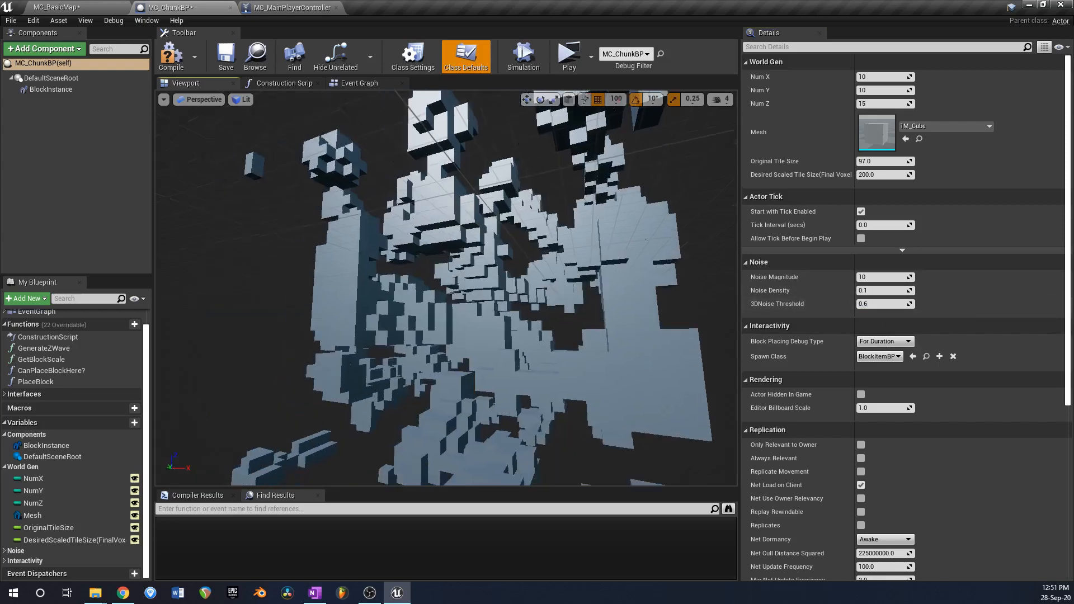
right_drag(447, 279, 532, 313)
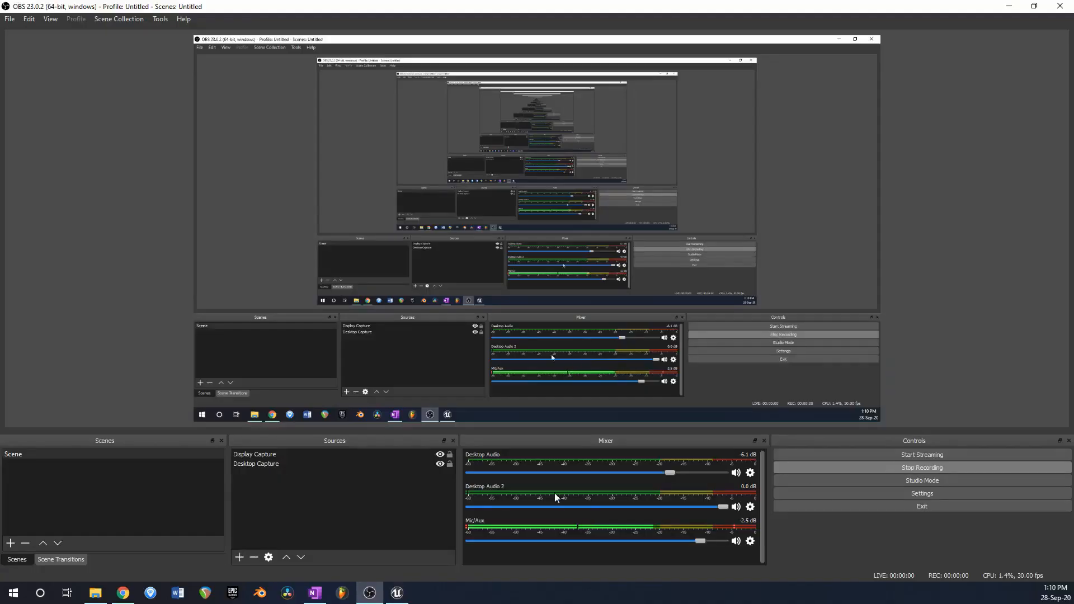
Step: Switch to Unreal Editor and review the MC_ChunkBP viewport and the noise inputs of SpawnActor MC Chunk BP in MC_MainPlayerController
click(395, 593)
click(206, 5)
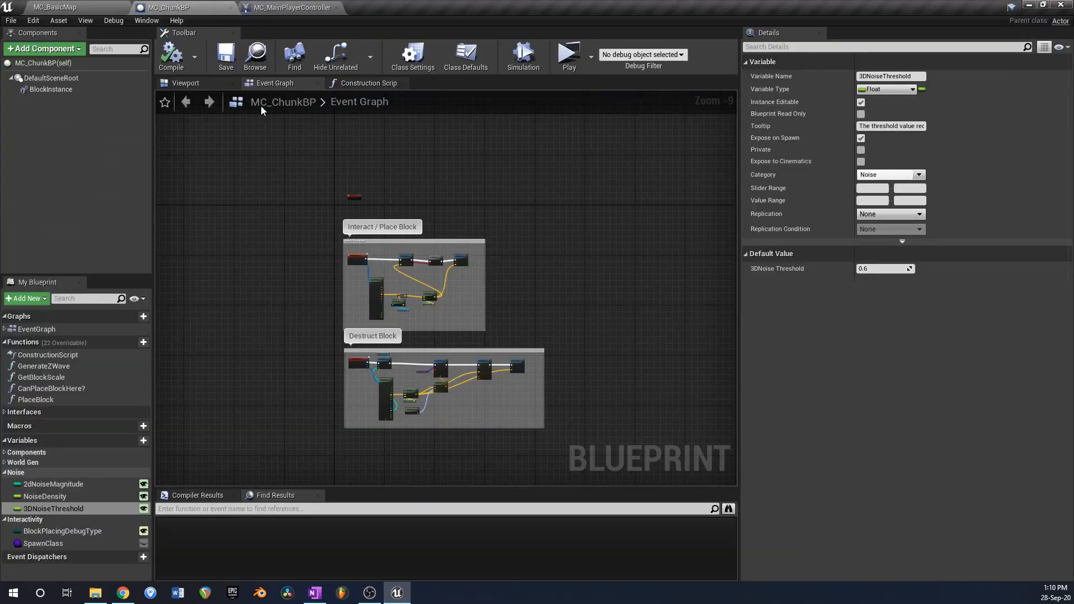
click(186, 83)
mouse_move(369, 189)
right_down()
mouse_move(369, 162)
mouse_move(369, 189)
right_up()
key(w)
click(299, 6)
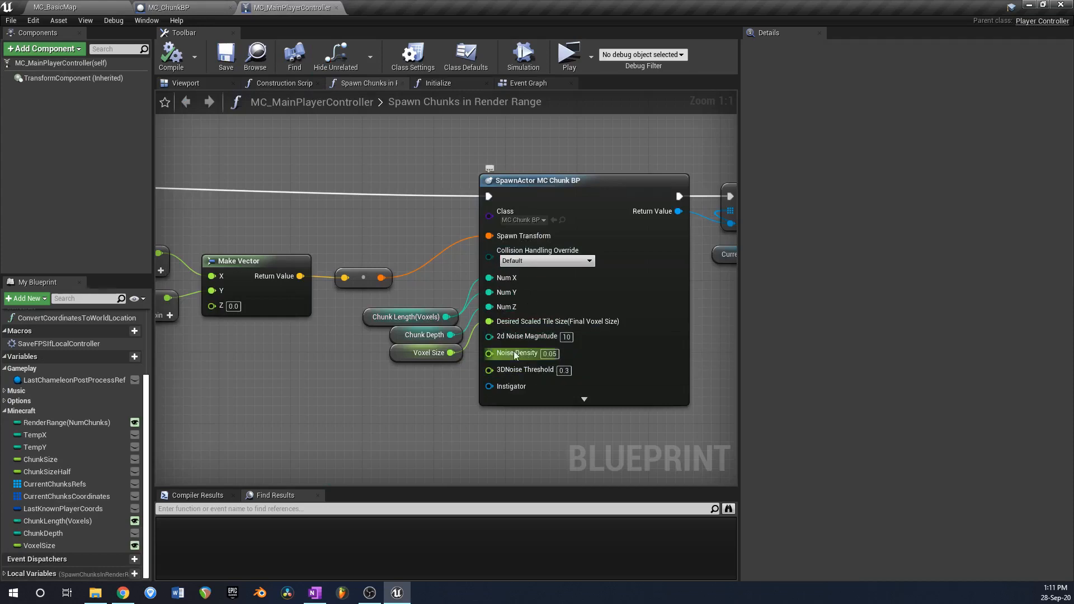
Step: Play-test MC_BasicMap and run the character forward over the spawned 3D noise chunks
click(57, 5)
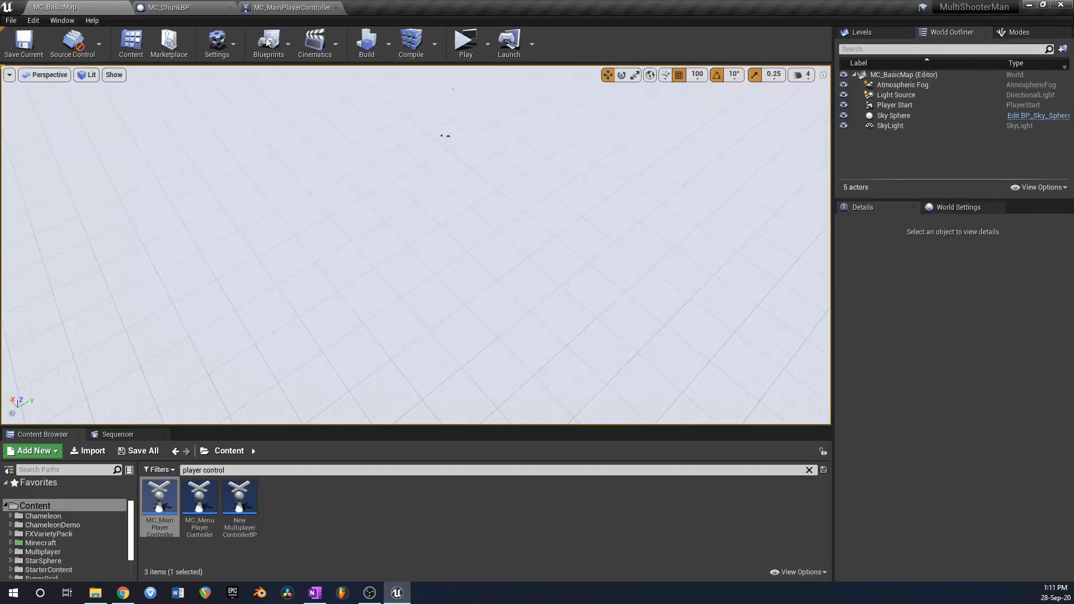
click(466, 45)
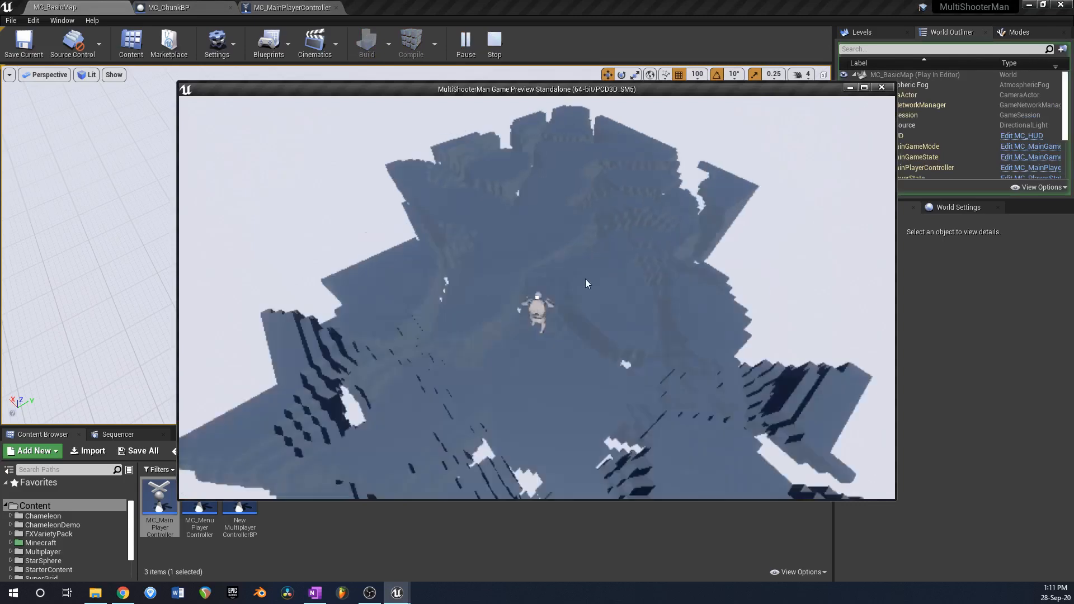
click(585, 279)
key(w)
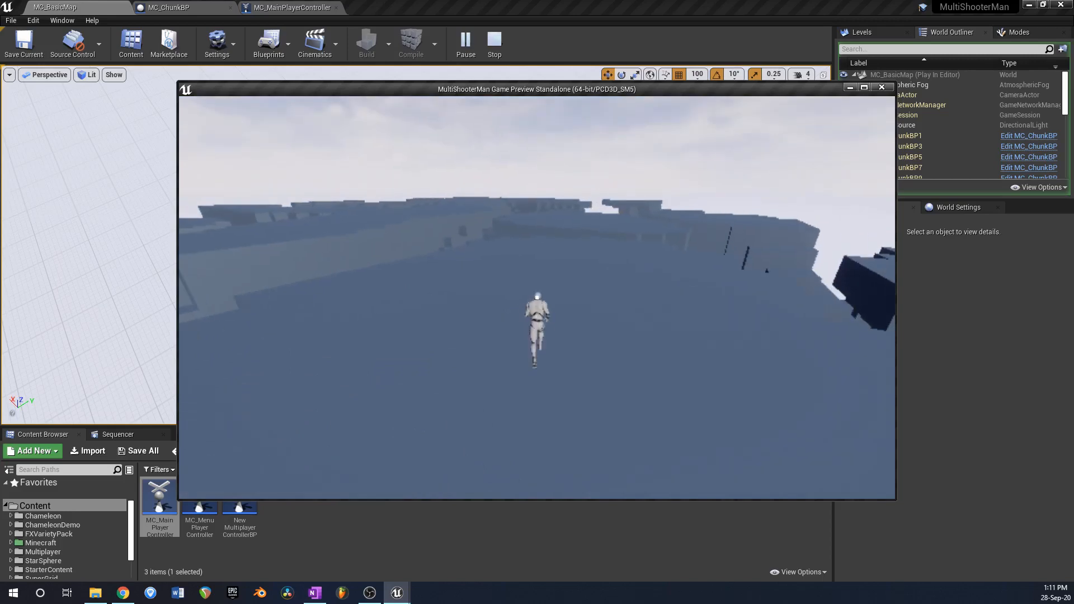
Step: Display the frame rate in the running game with the console command stat fps
key(grave)
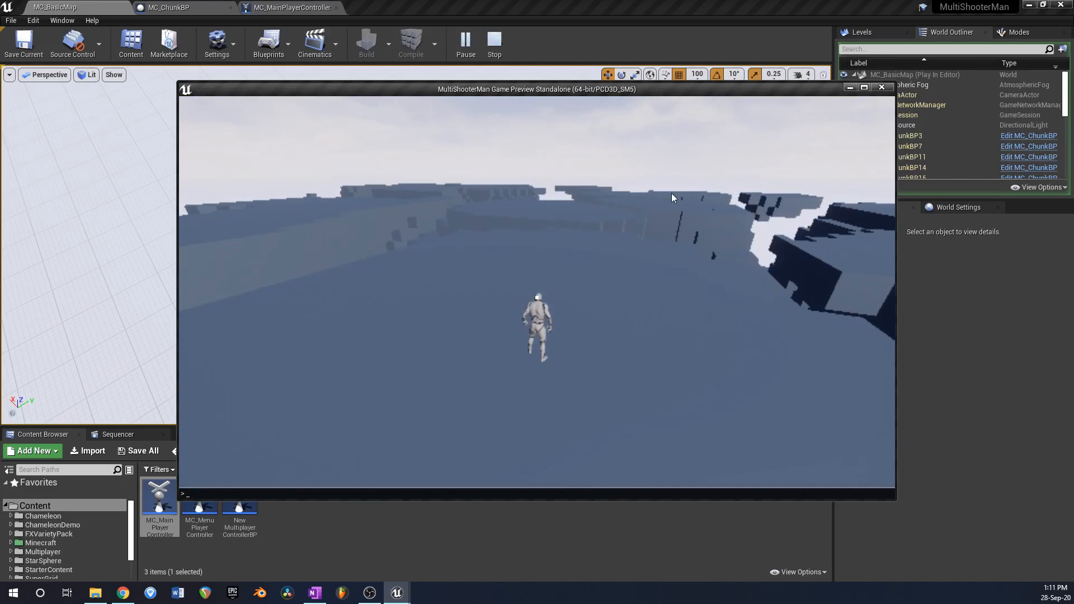
text(stat fps)
key(Return)
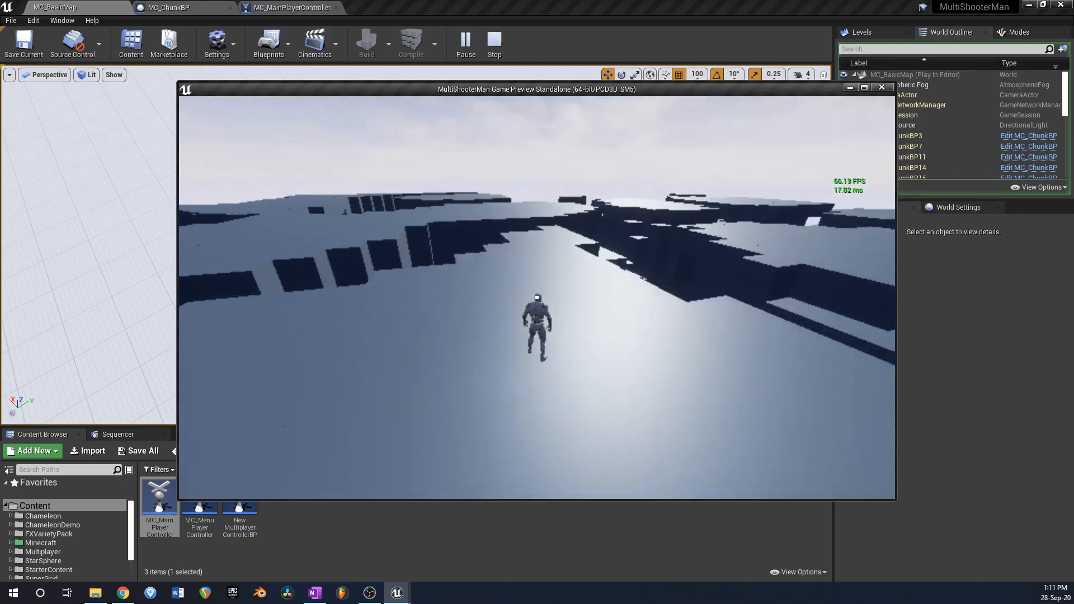
Step: Run and jump across the terrain to check the frame rate while chunks spawn
key(w)
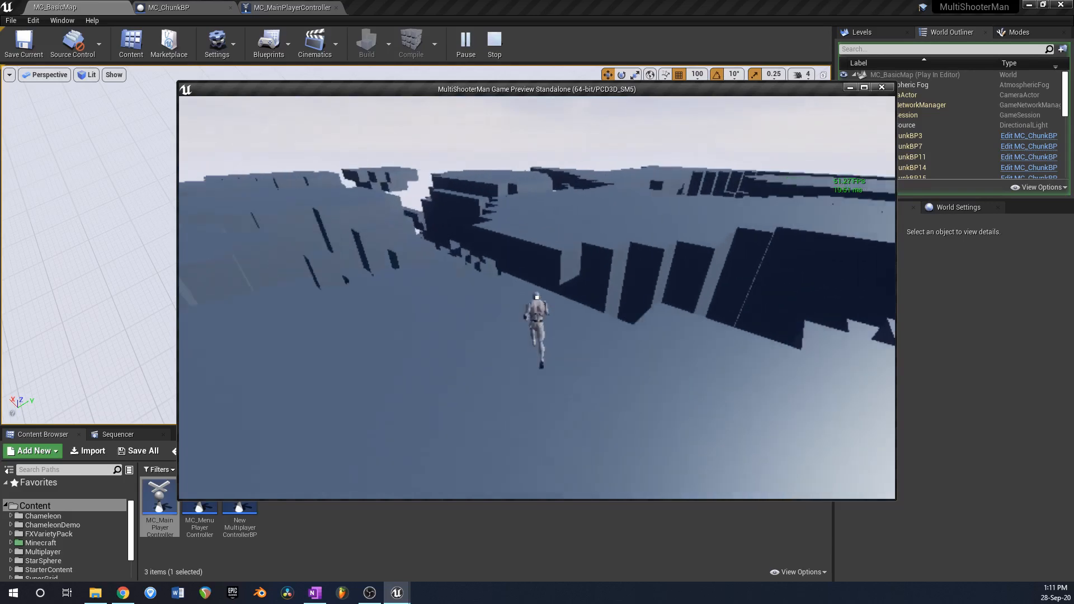
key(space)
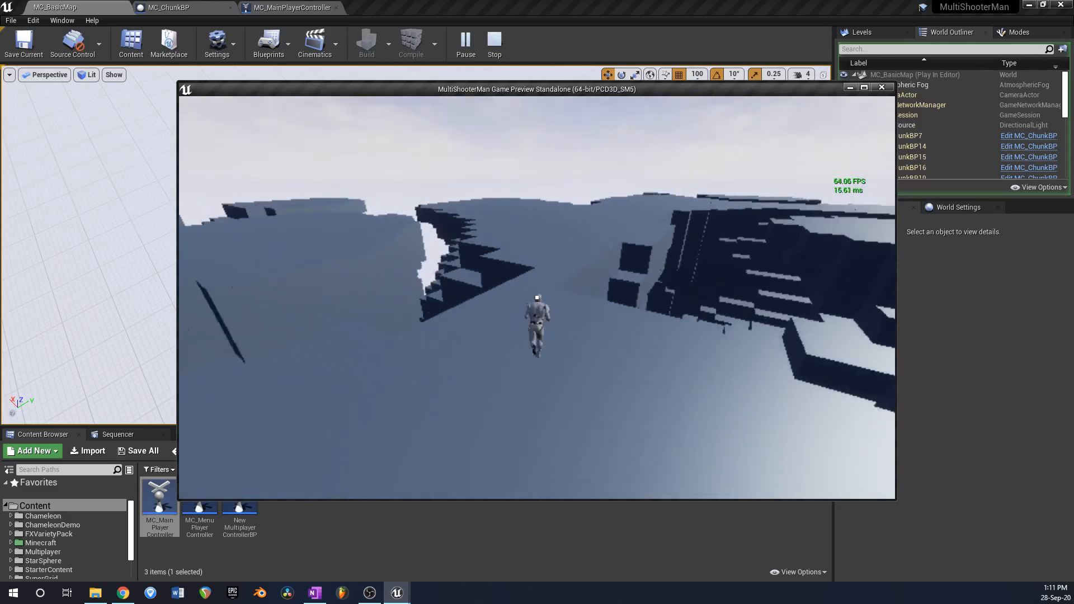
key(space)
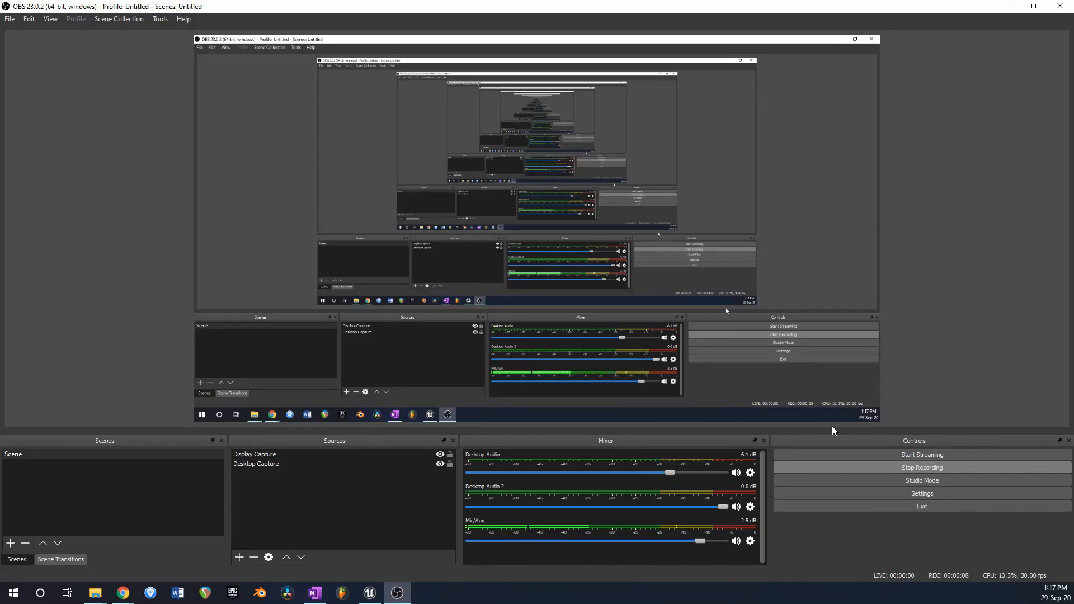
Step: Switch to Unreal Editor and play-test MC_BasicMap, running across the textured terrain to watch the chunk spawning queue
click(629, 415)
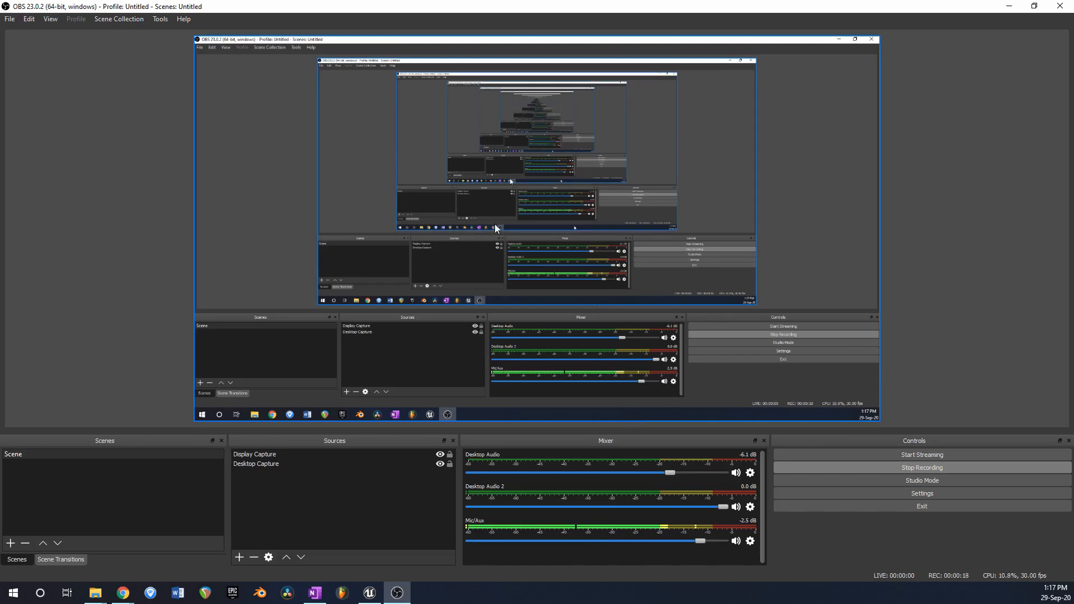
click(369, 593)
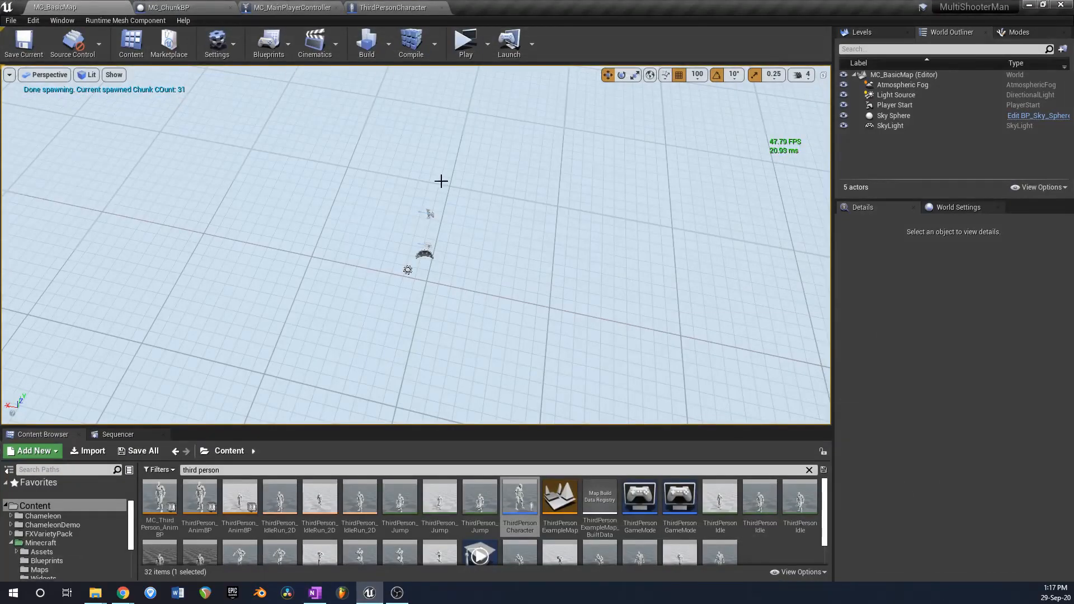
click(465, 41)
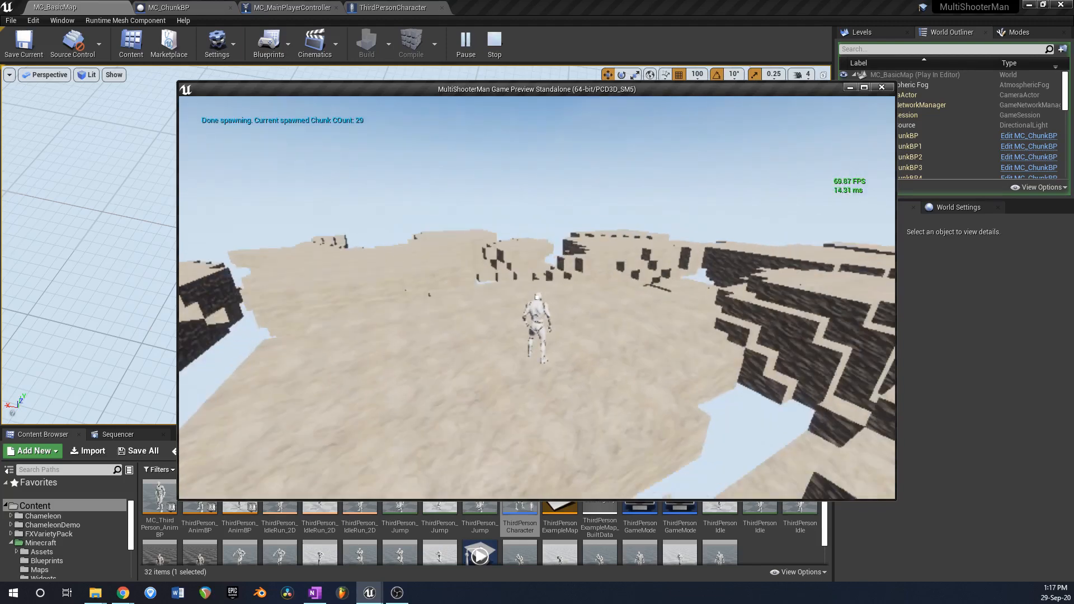
key(w)
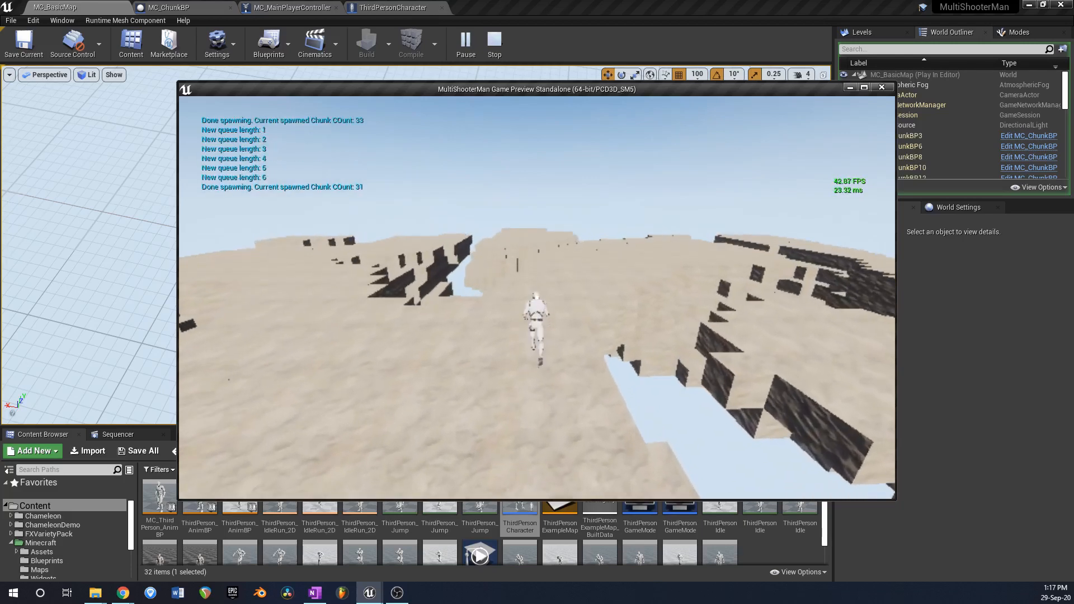
key(w)
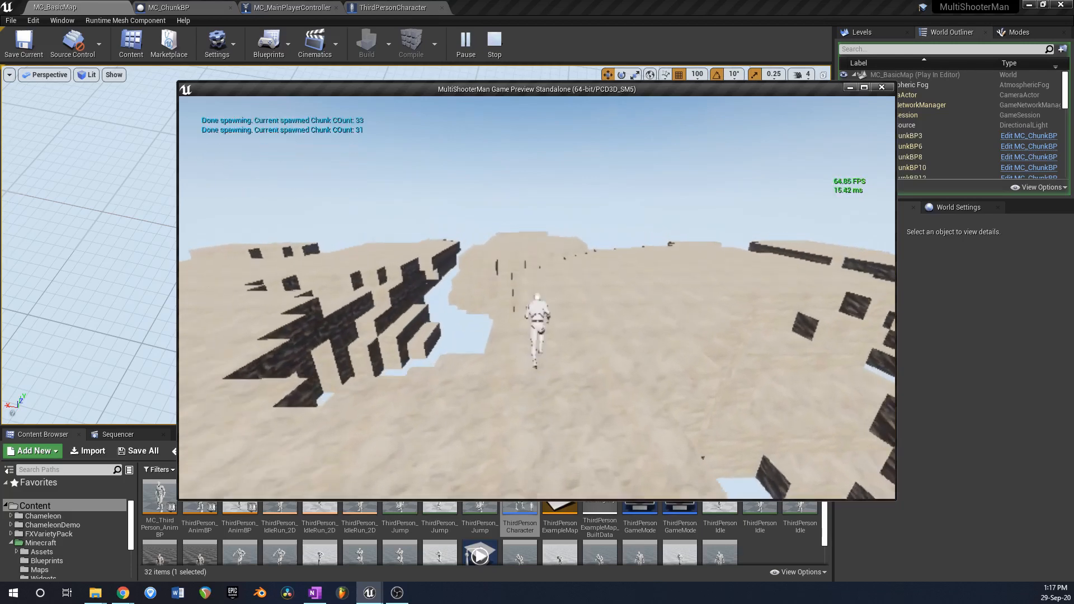
key(w)
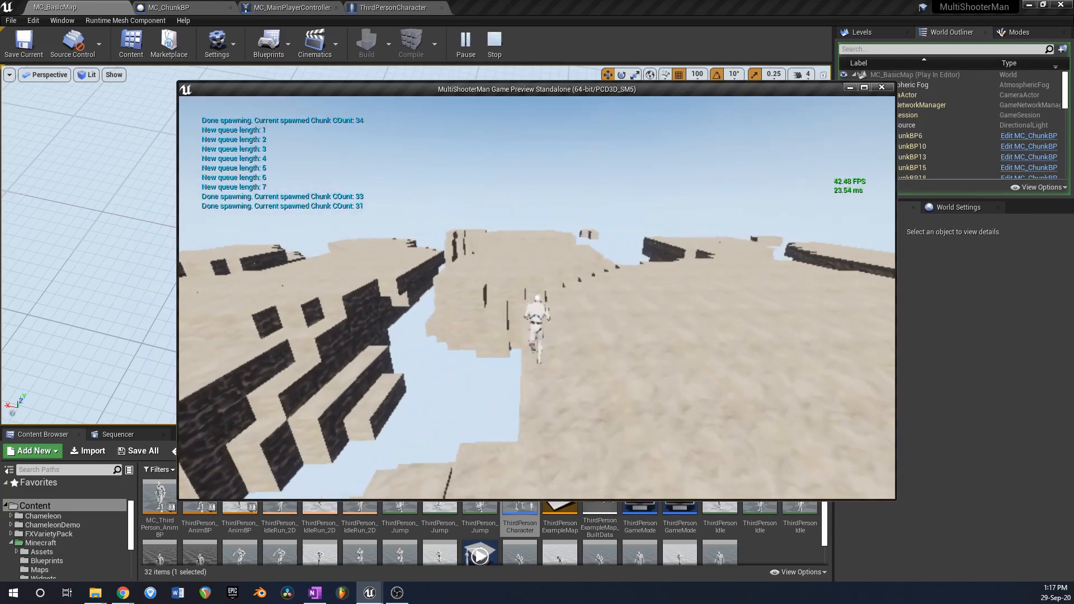
key(w)
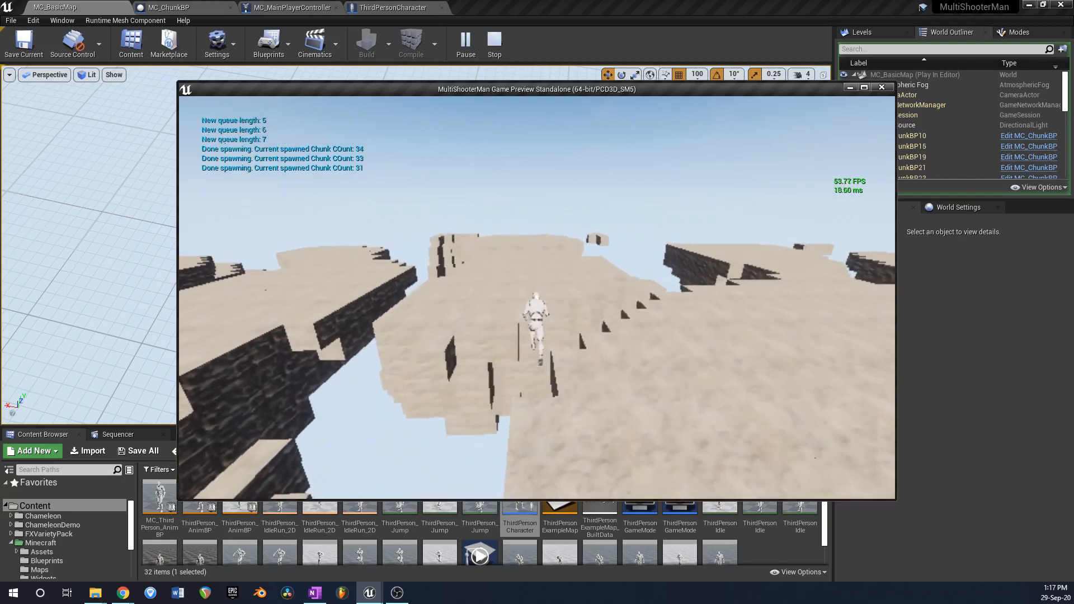
key(w)
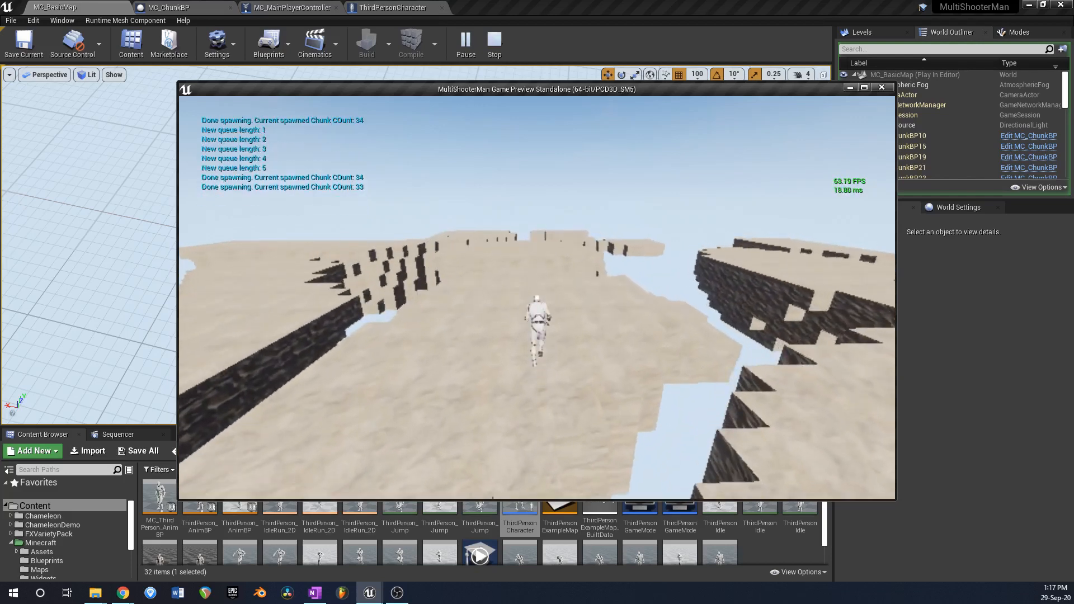
key(w)
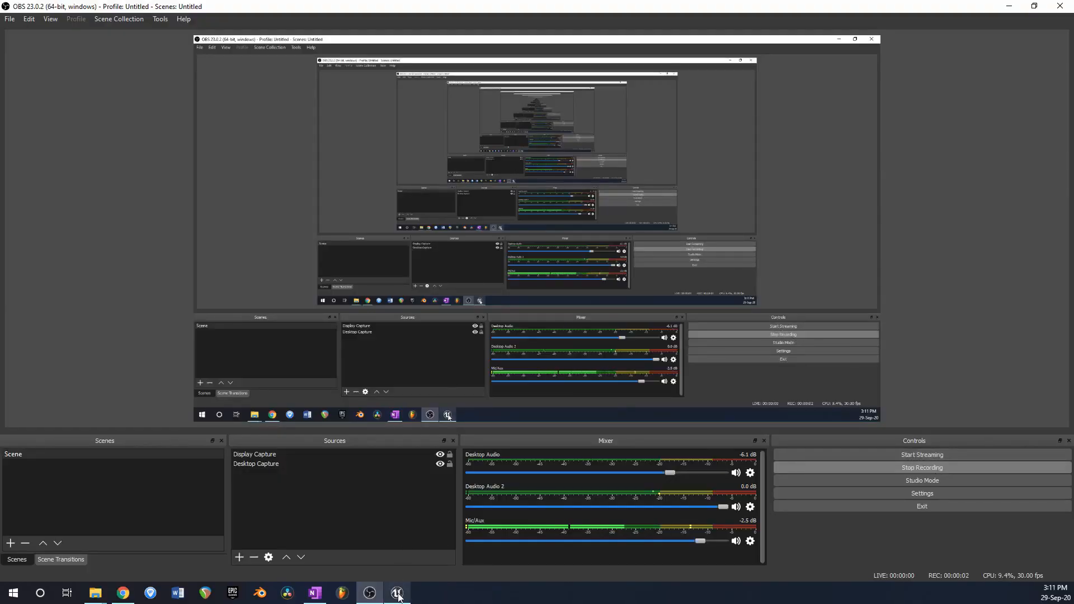
Step: Switch back to Unreal Editor and look around the MC_BasicMap level
mouse_move(397, 594)
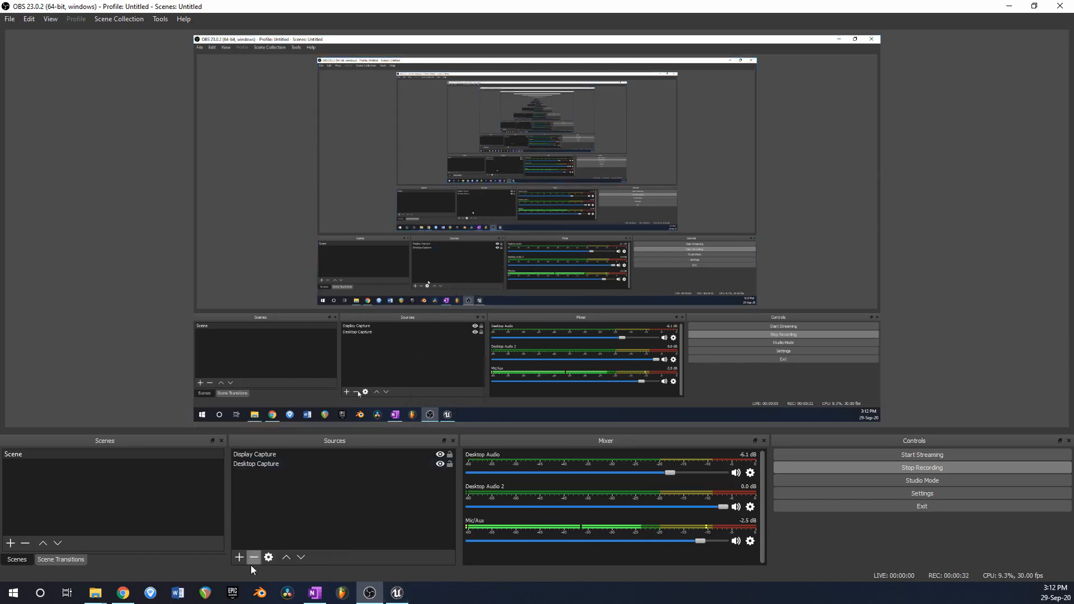
click(397, 593)
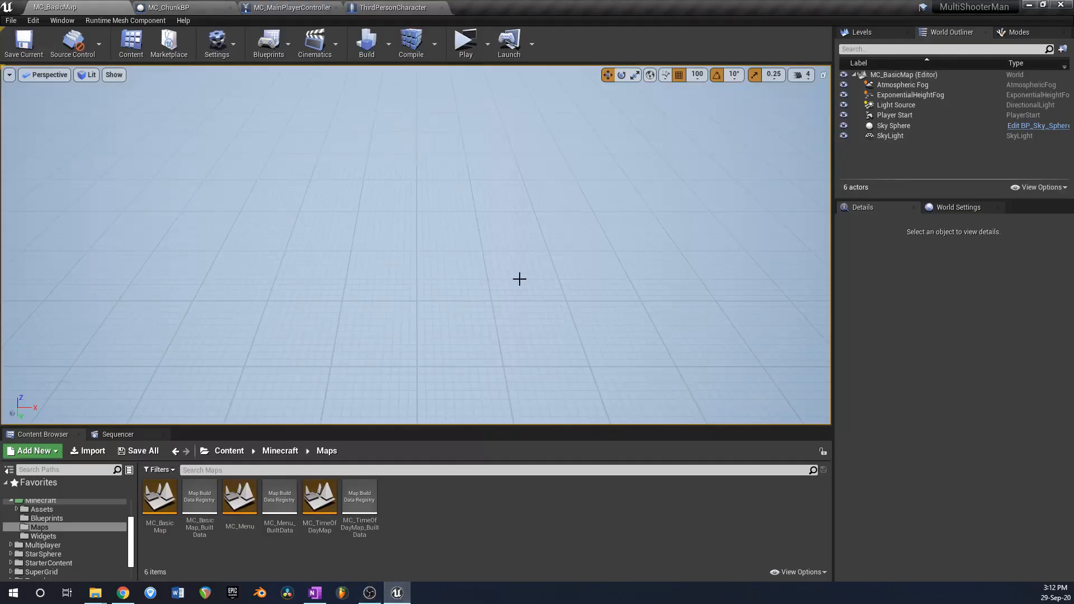
right_drag(519, 278, 506, 280)
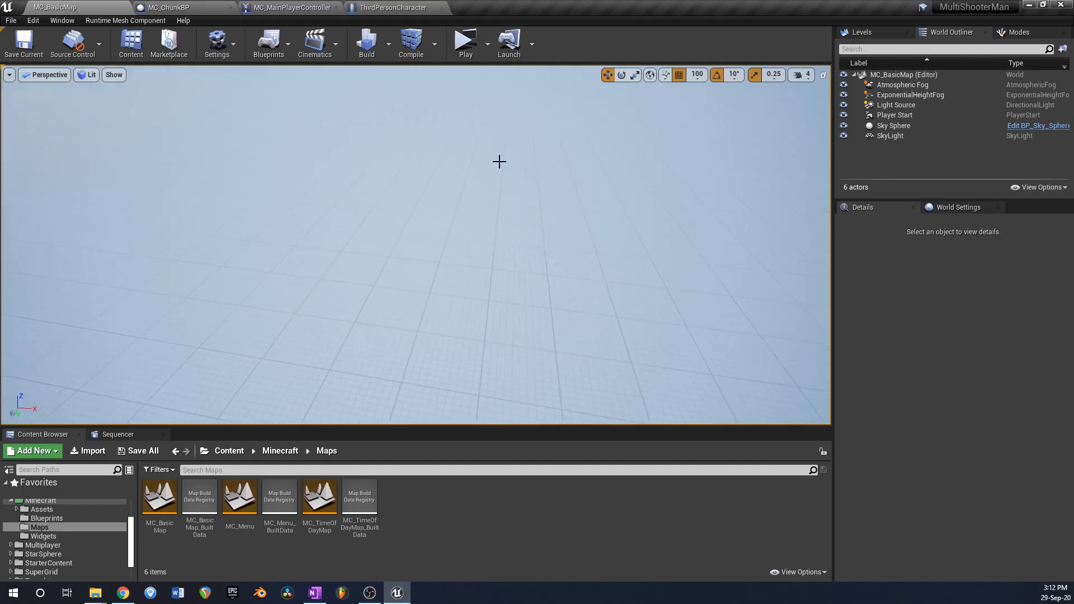
Step: Play-test MC_BasicMap in a preview window, running and jumping among the tall dark block walls
click(470, 54)
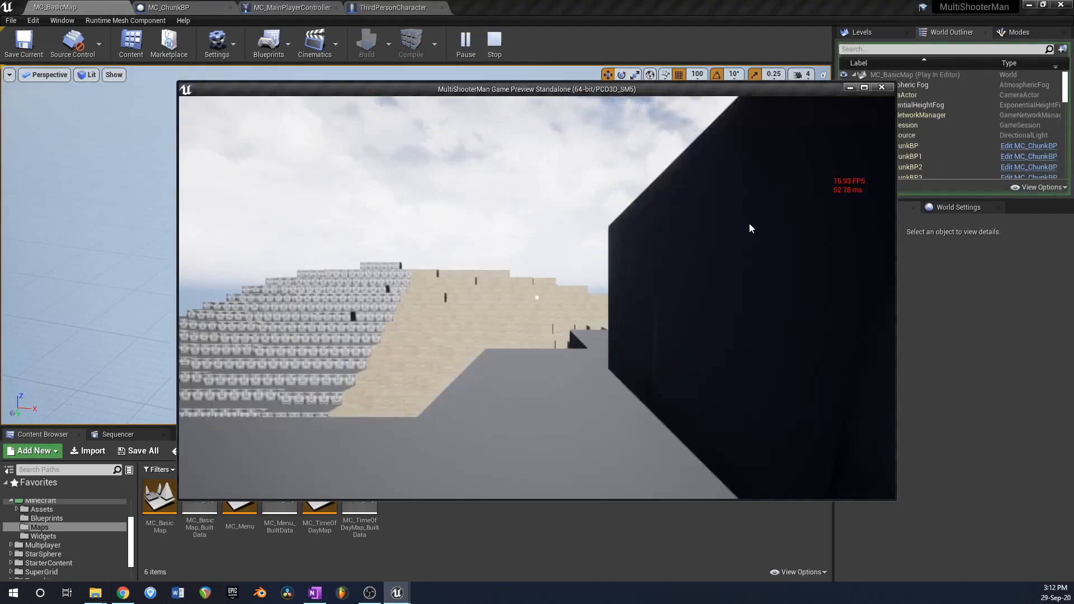
click(646, 285)
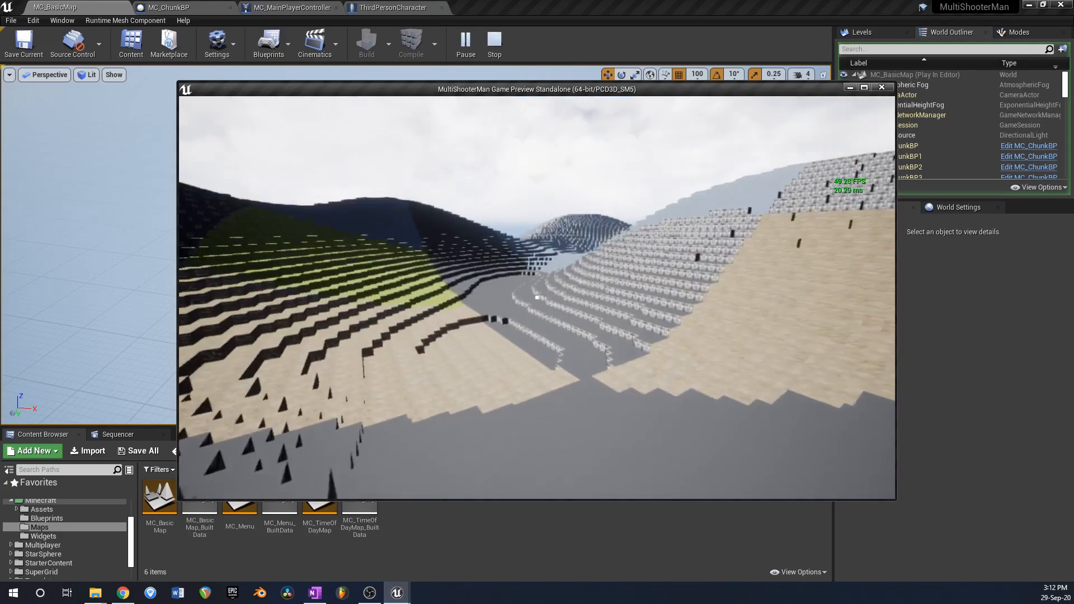
key(w)
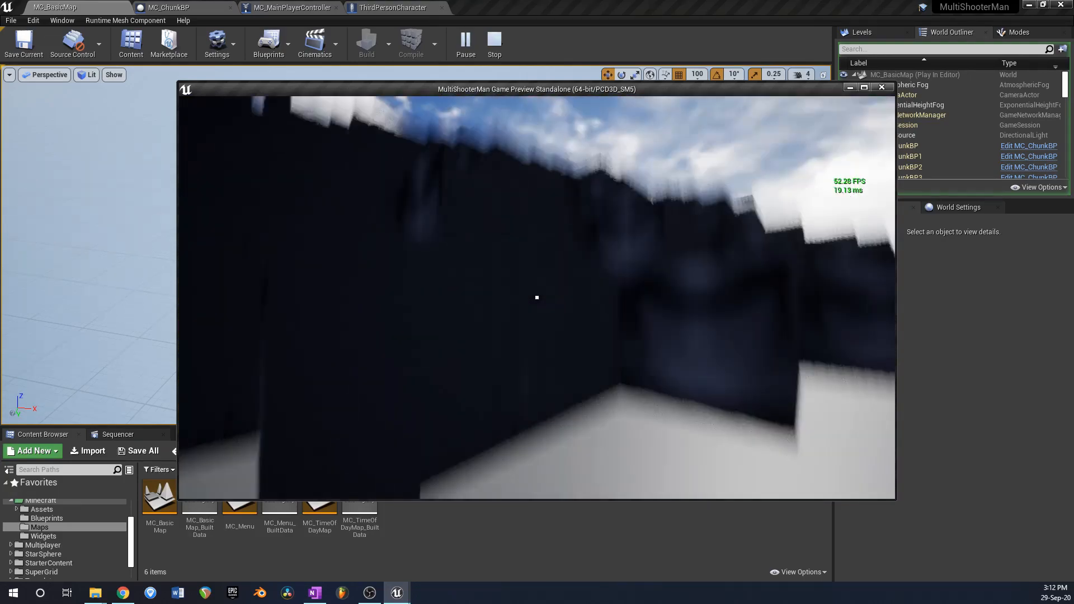
key(w)
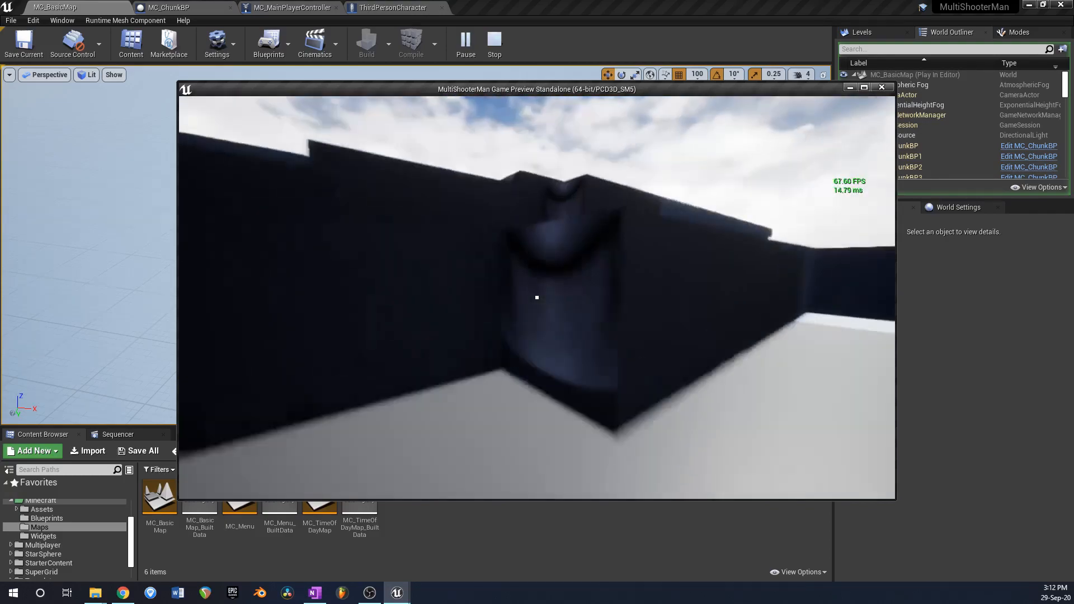
key(w)
key(space)
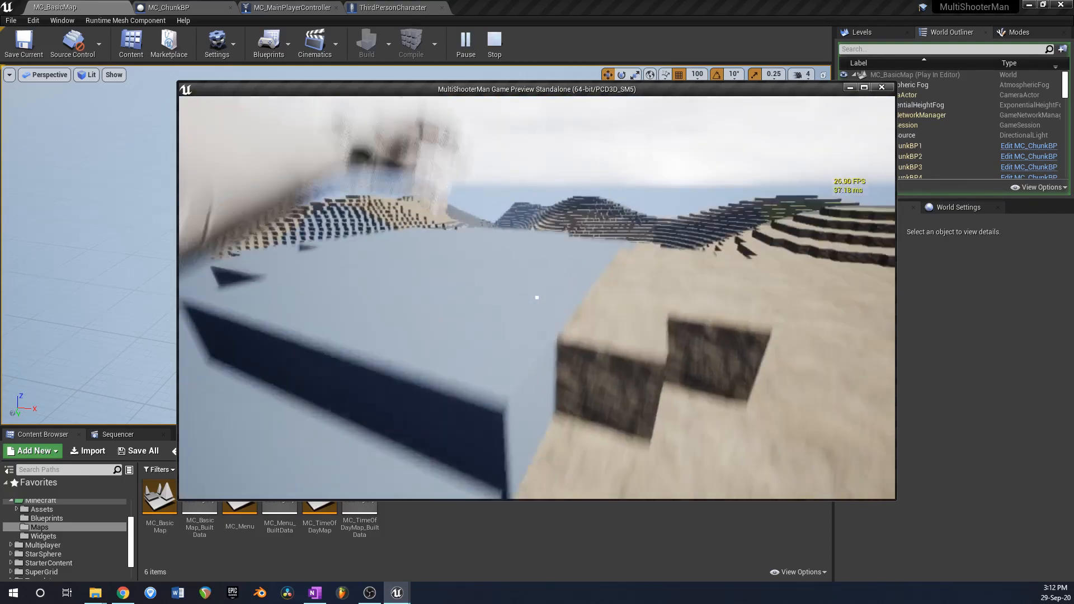
Step: Run across the terrain and into the sandy valley beside the face-textured slope, checking the frame rate while chunks spawn
key(w)
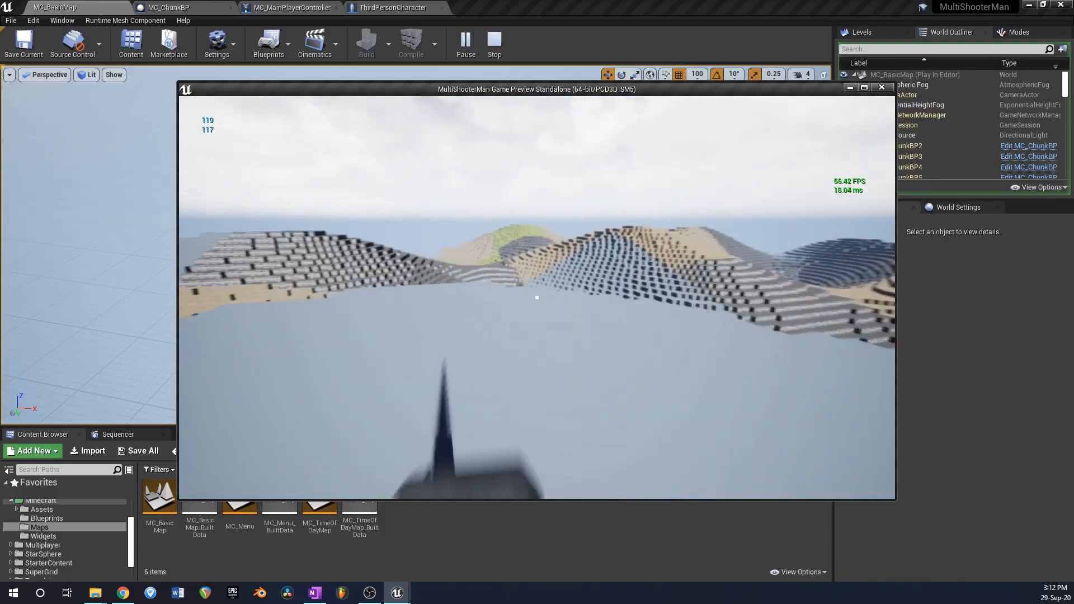
key(w)
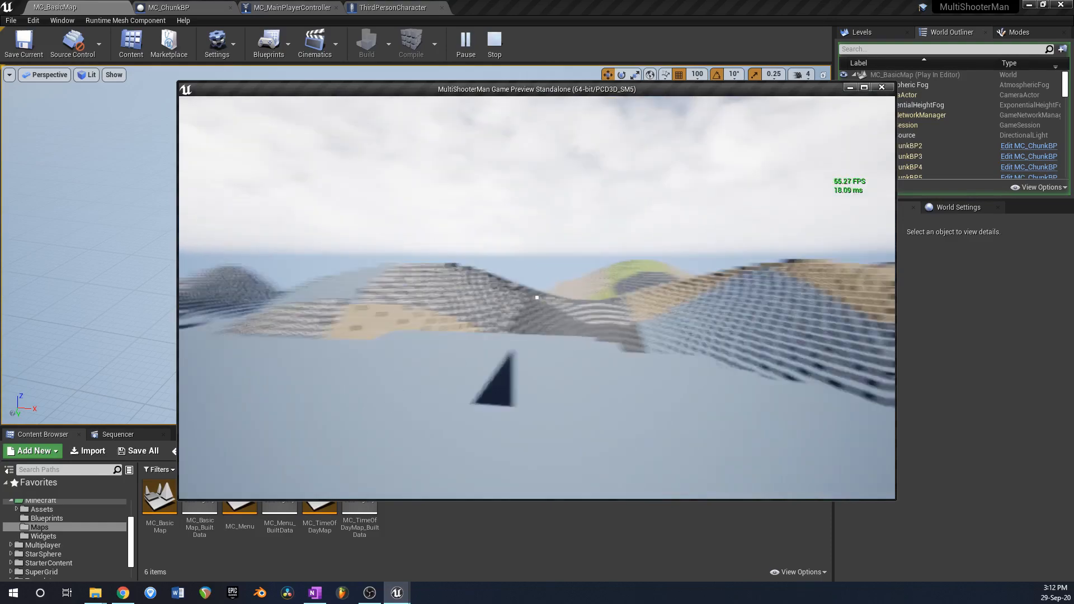
key(w)
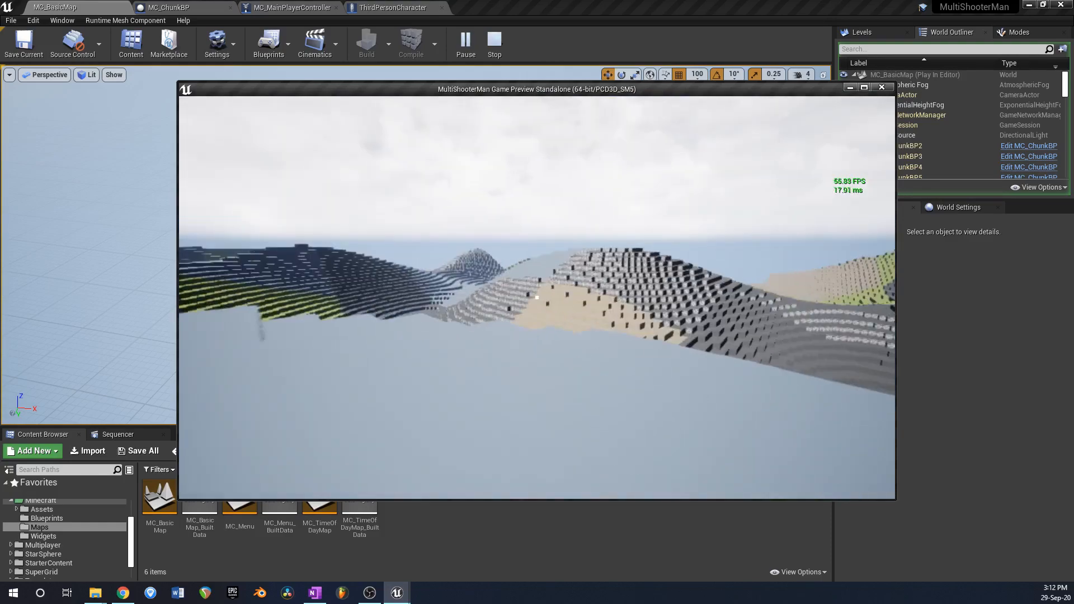
key(w)
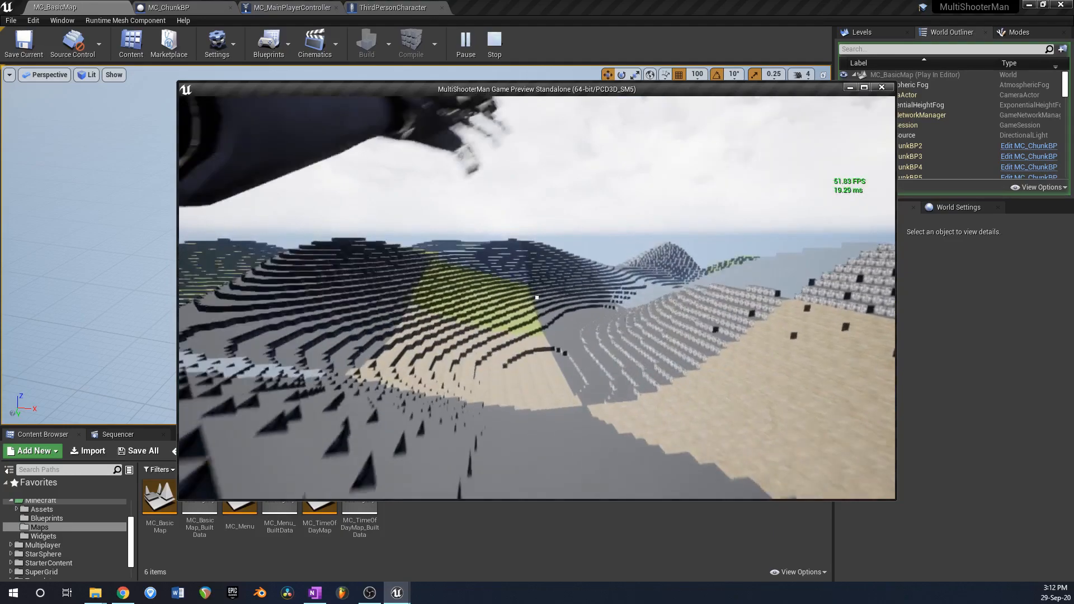
key(w)
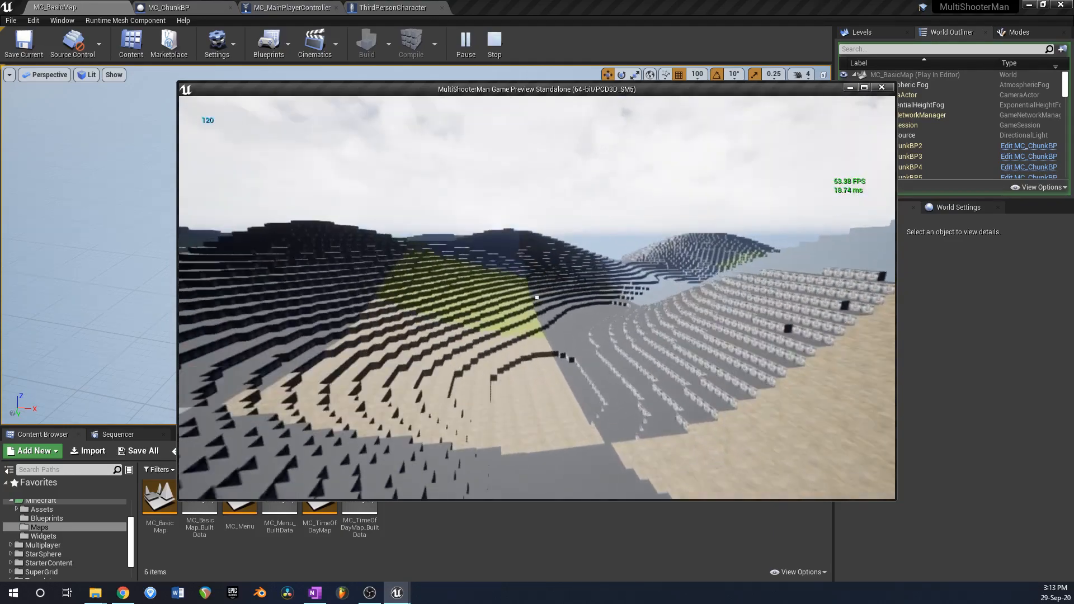
key(w)
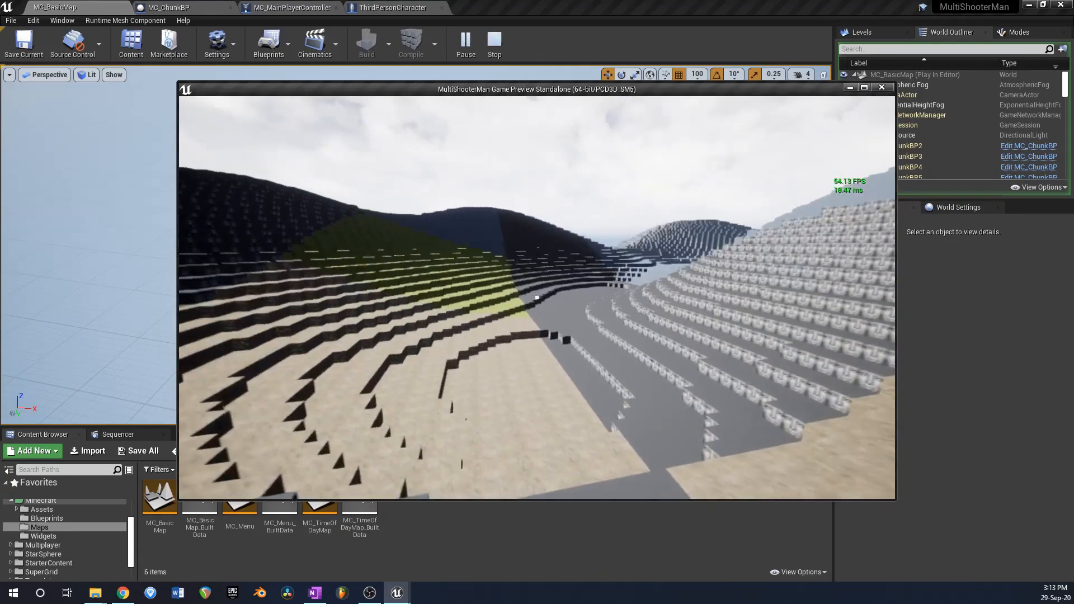
key(w)
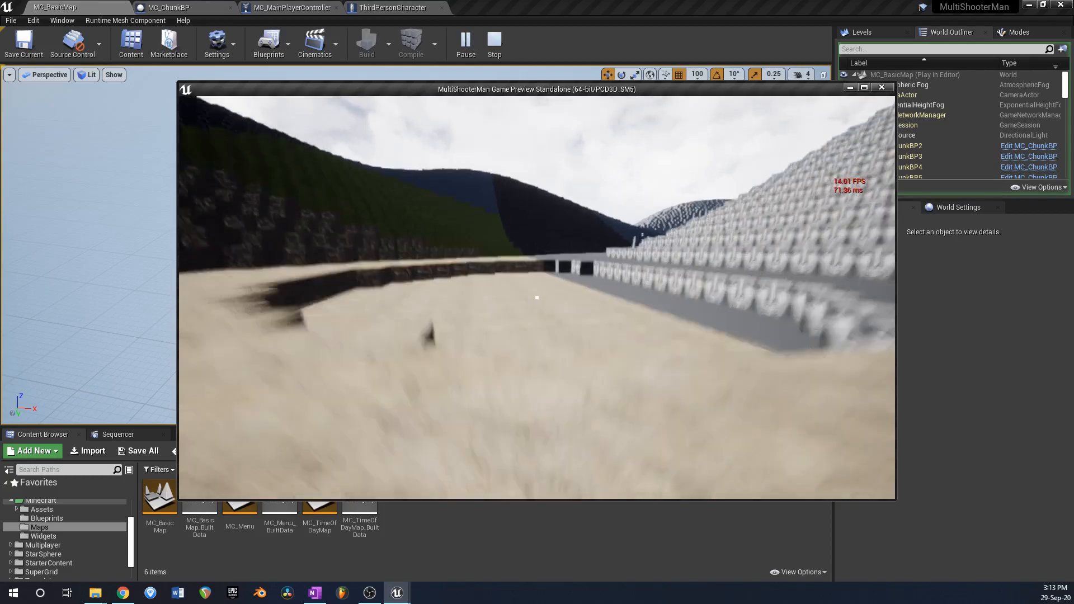
key(w)
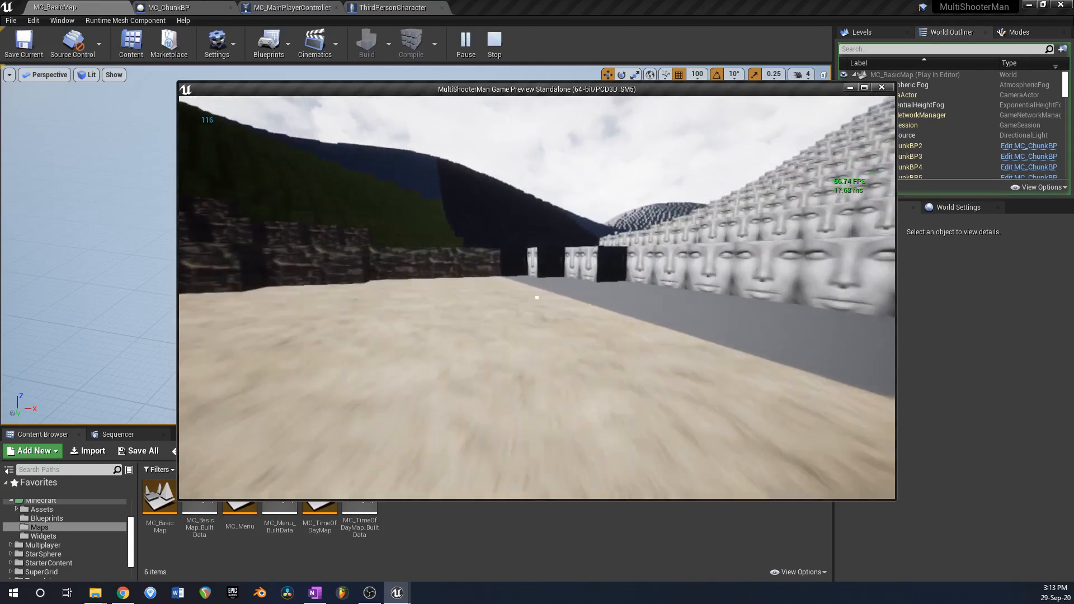
key(w)
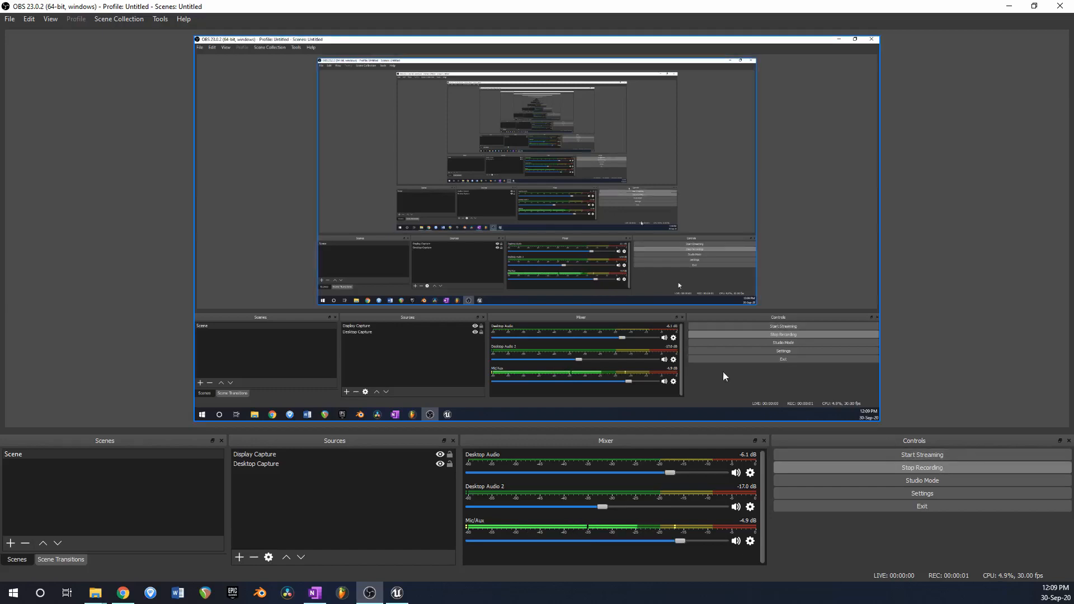
Step: Switch to Unreal Editor and move through the grass terrain in the running game preview to watch chunks load and unload
click(398, 592)
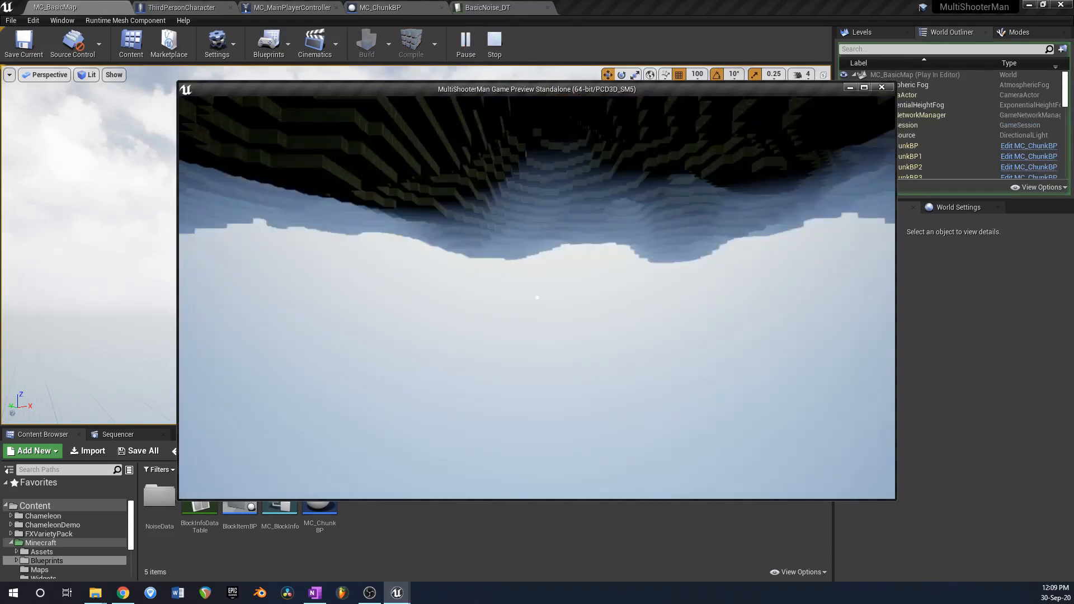
key(w)
key(w)
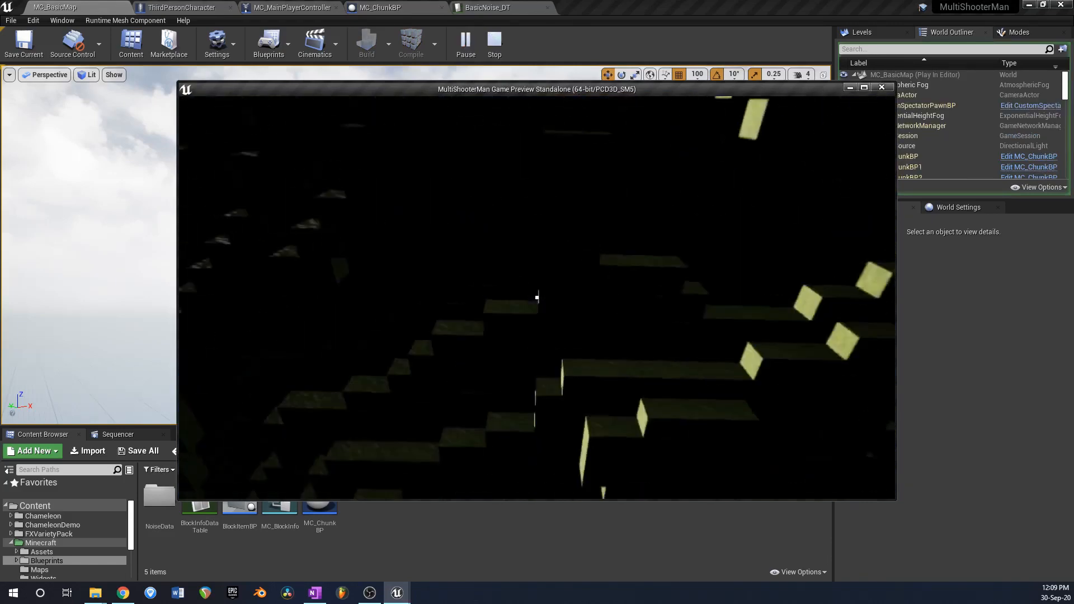
key(w)
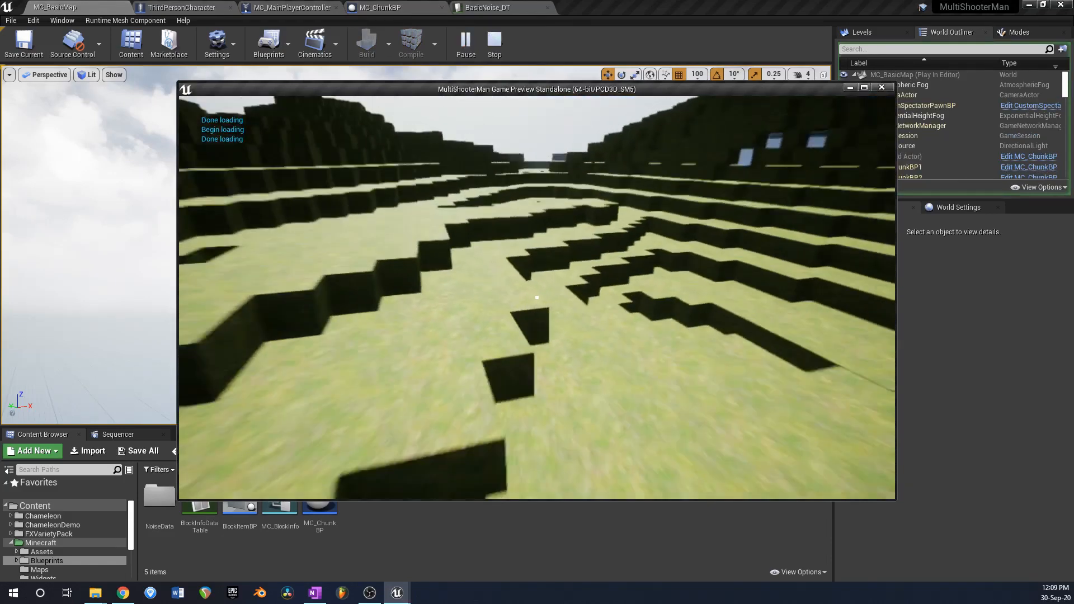
key(w)
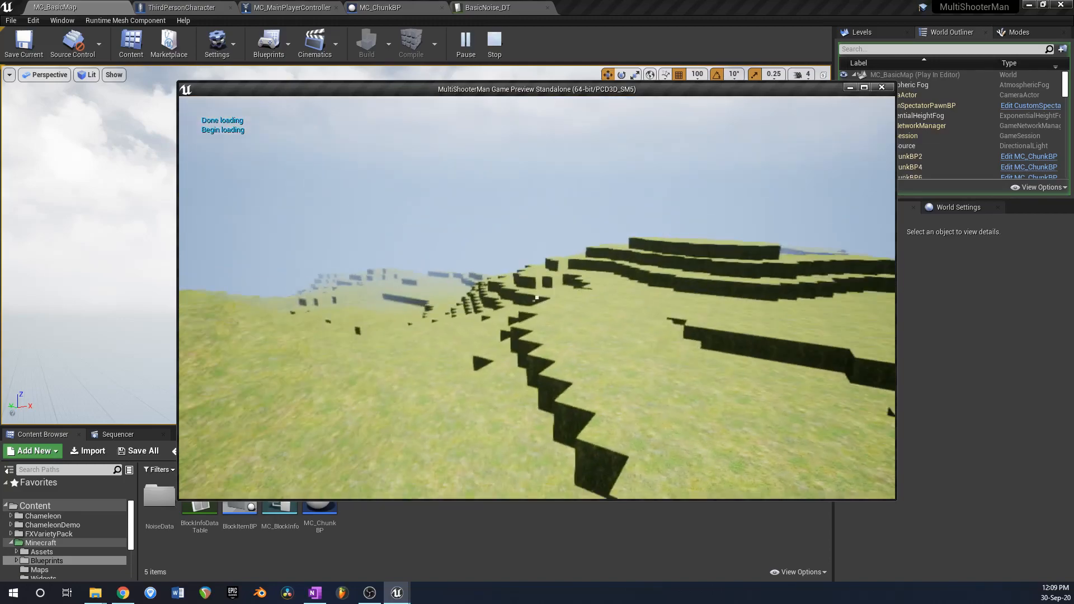
key(w)
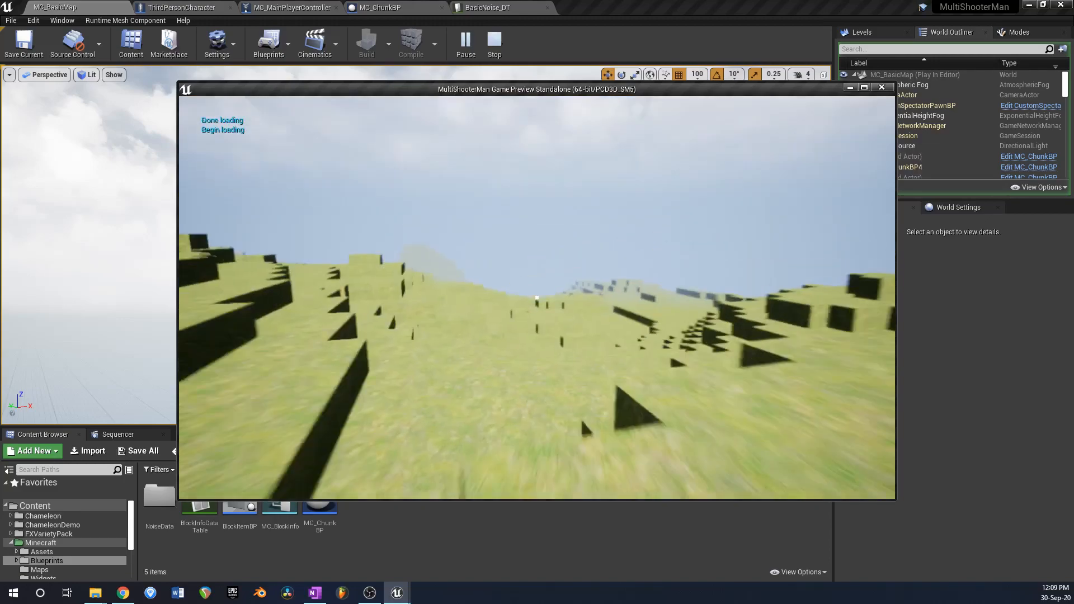
key(w)
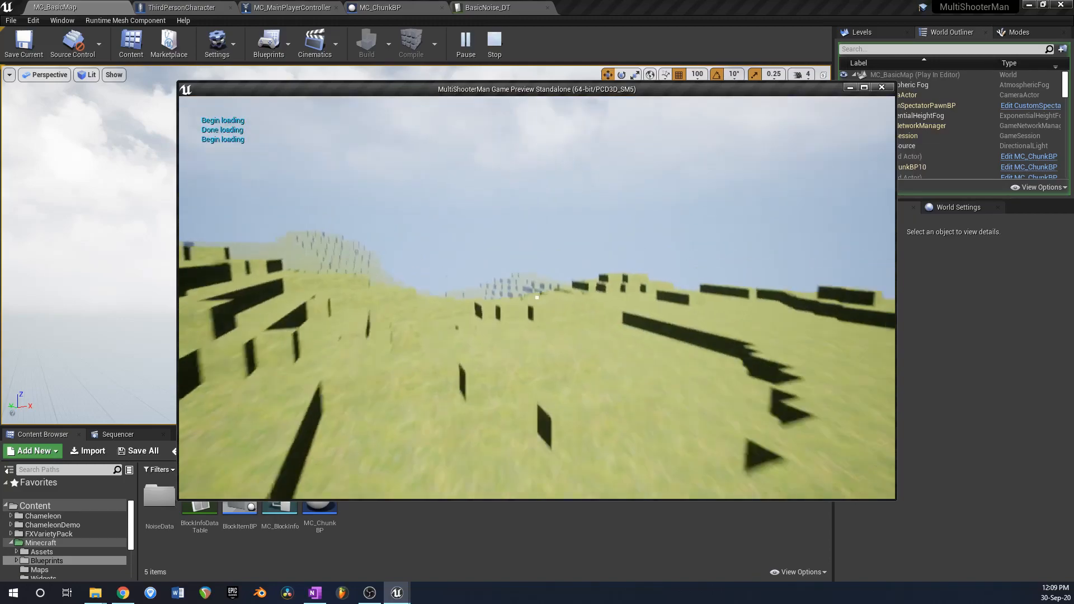
key(w)
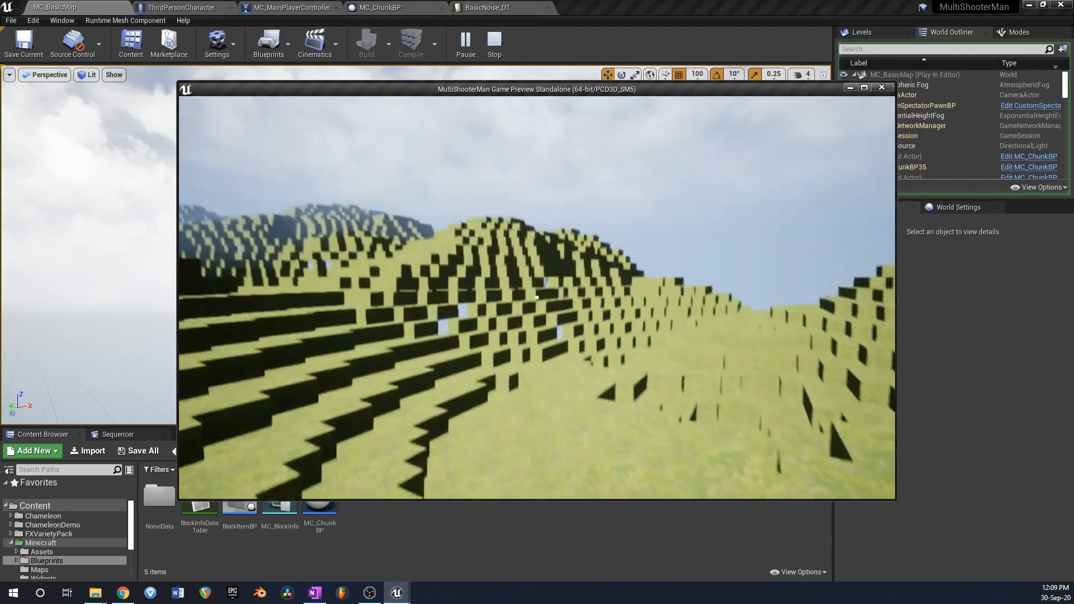
Step: Travel over the grassy hills to the sandy area, examining how distant chunks load ahead
key(w)
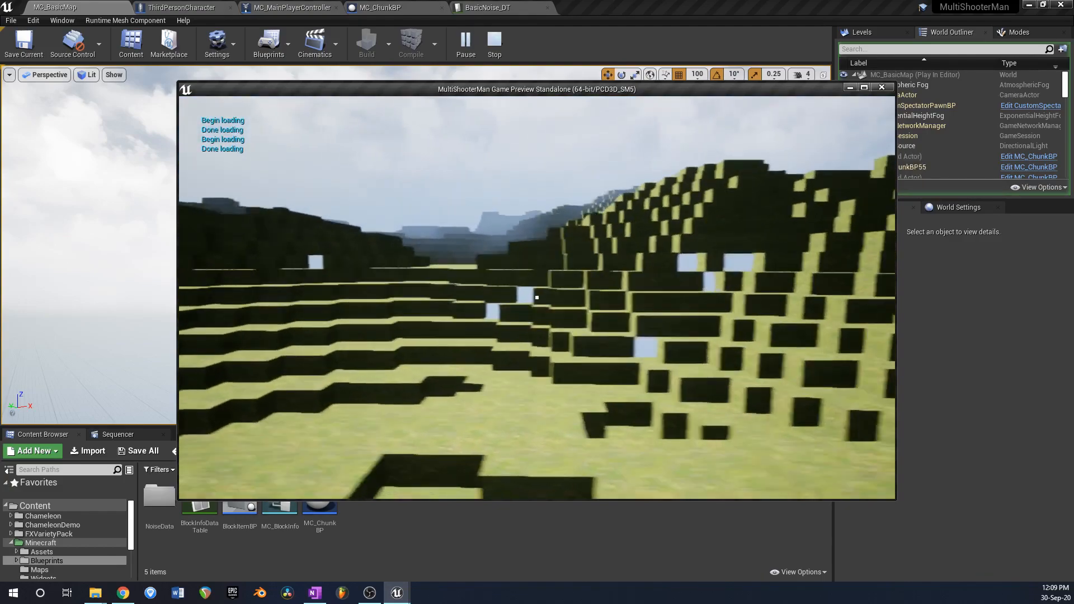
key(w)
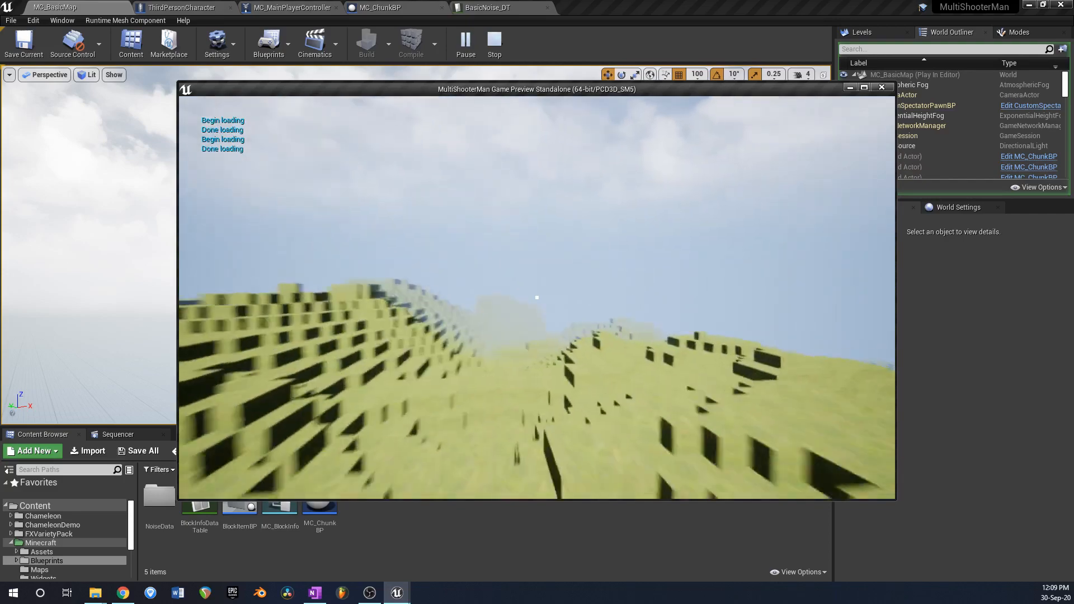
key(w)
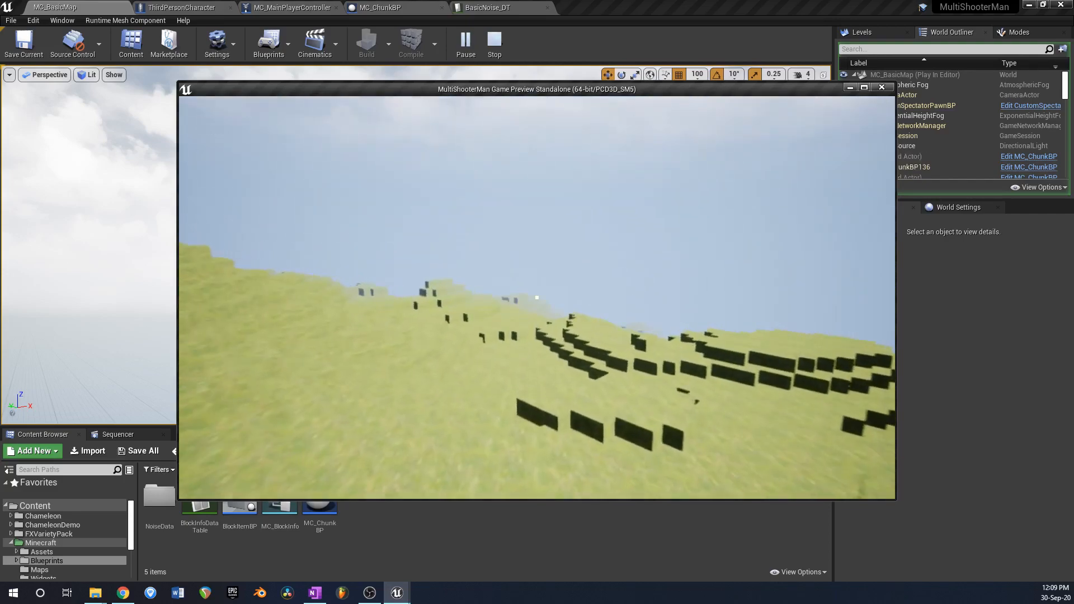
key(w)
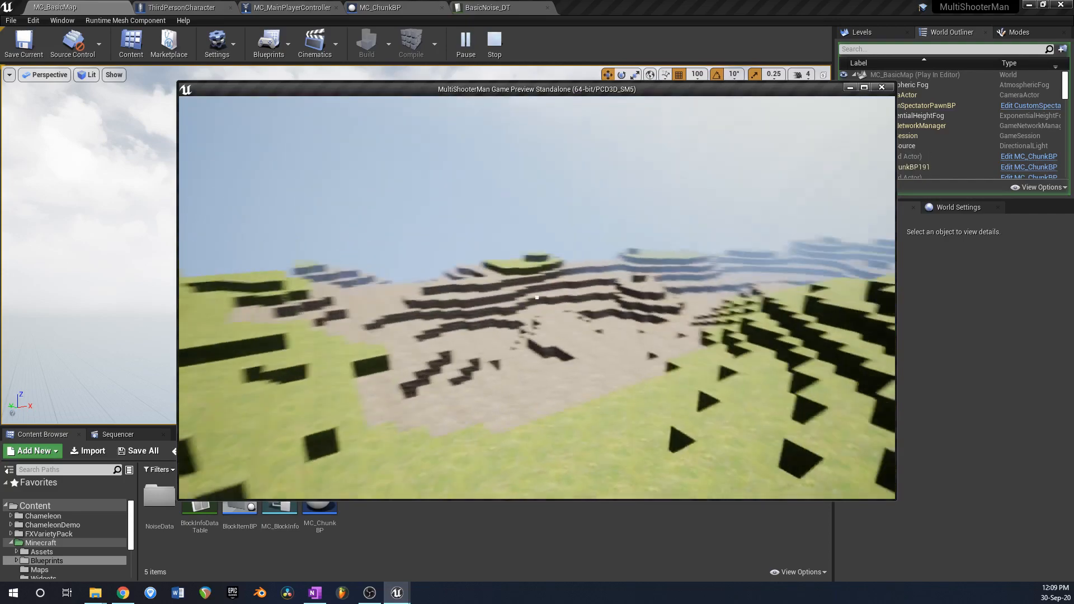
key(w)
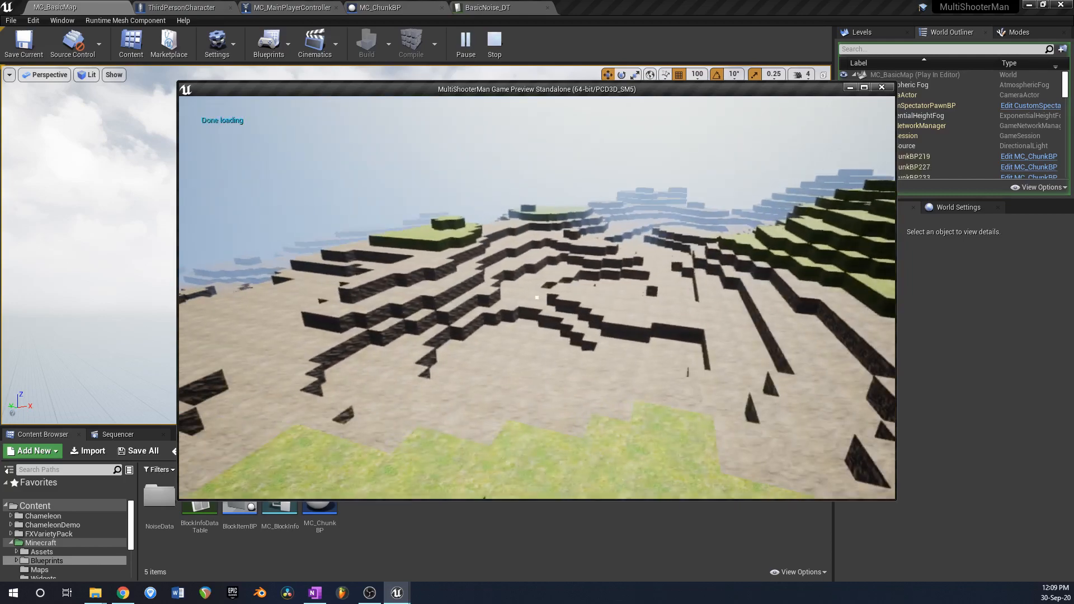
key(w)
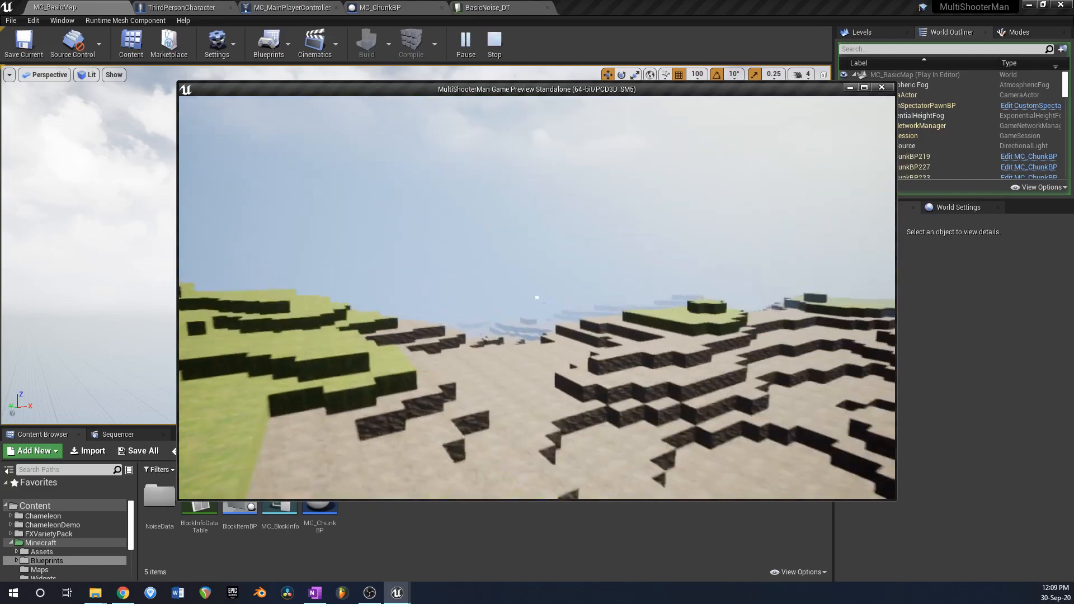
key(w)
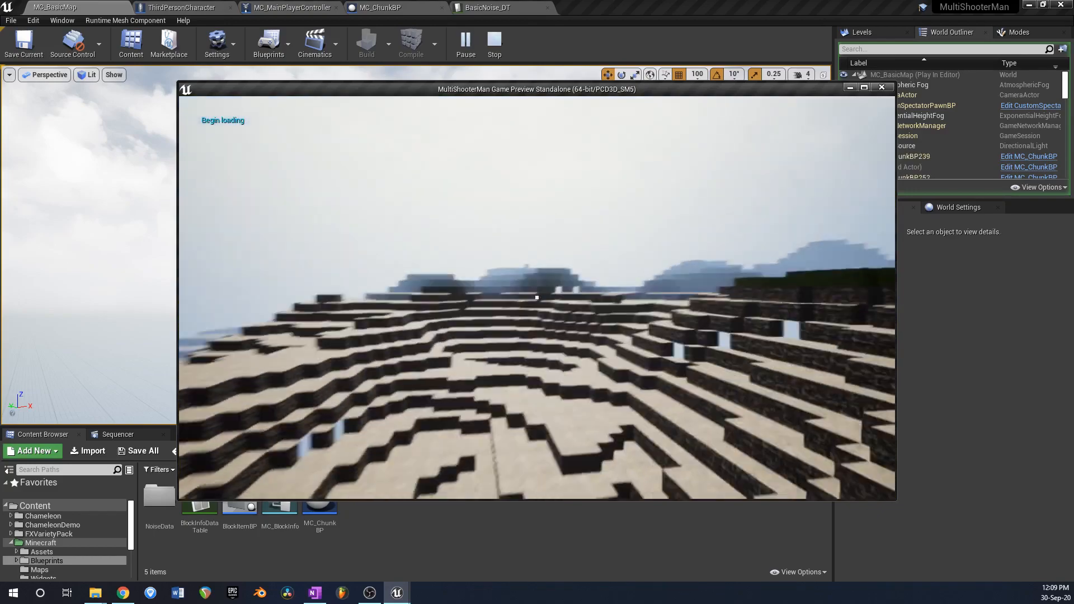
Step: Cross the sandy terraces and continue over the grass hills to examine the biome transitions and fogged distant terrain
key(w)
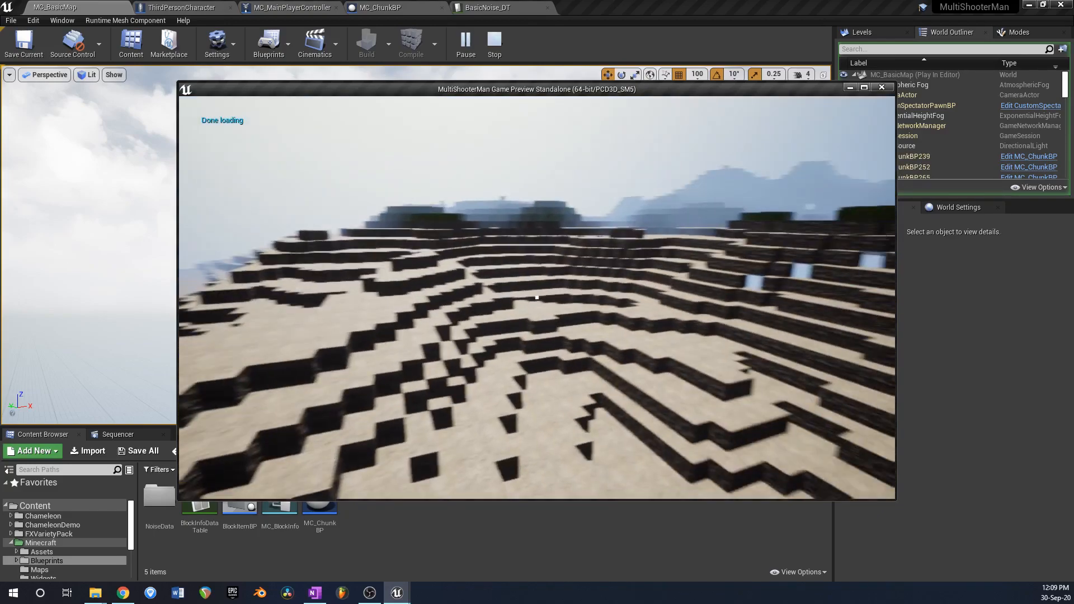
key(w)
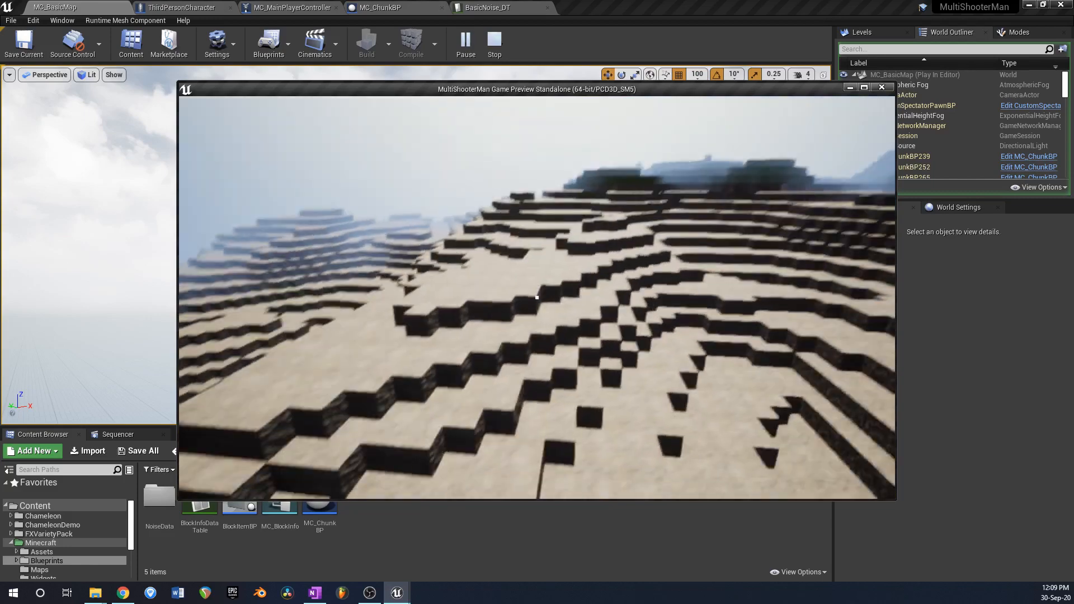
key(w)
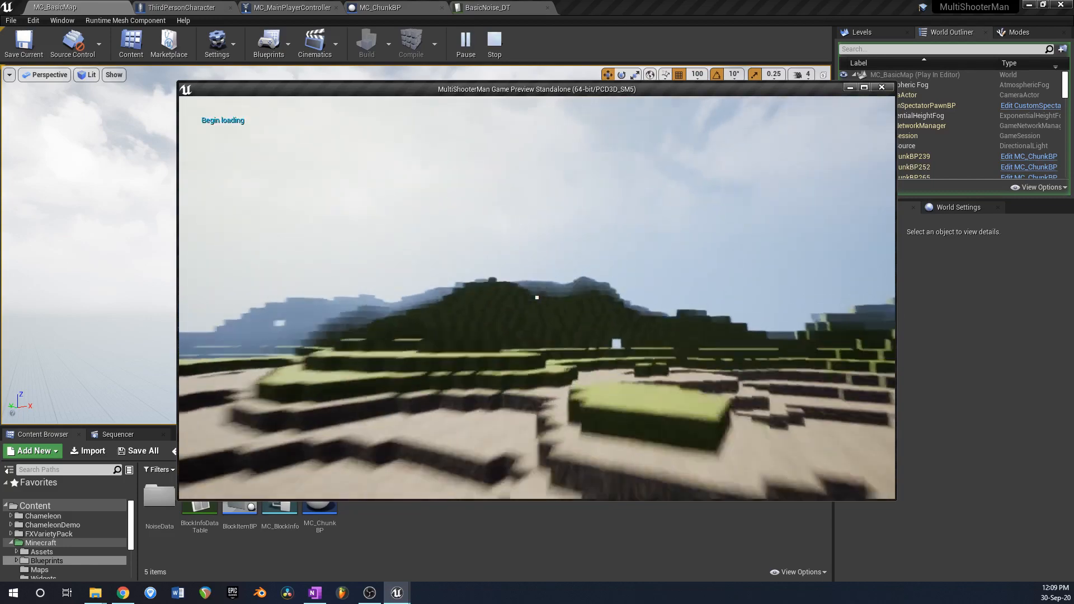
key(w)
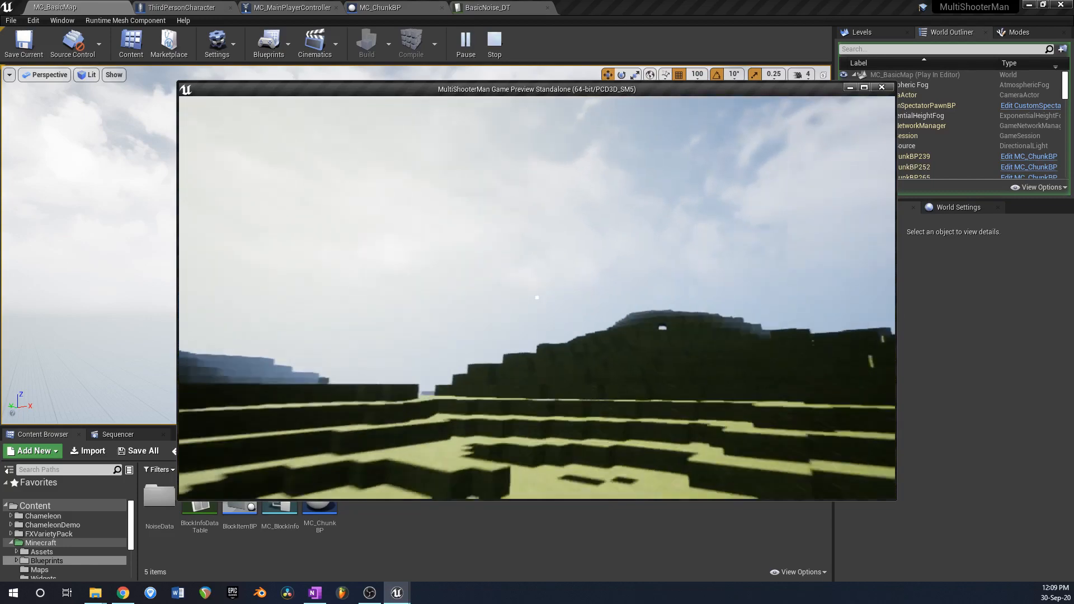
key(w)
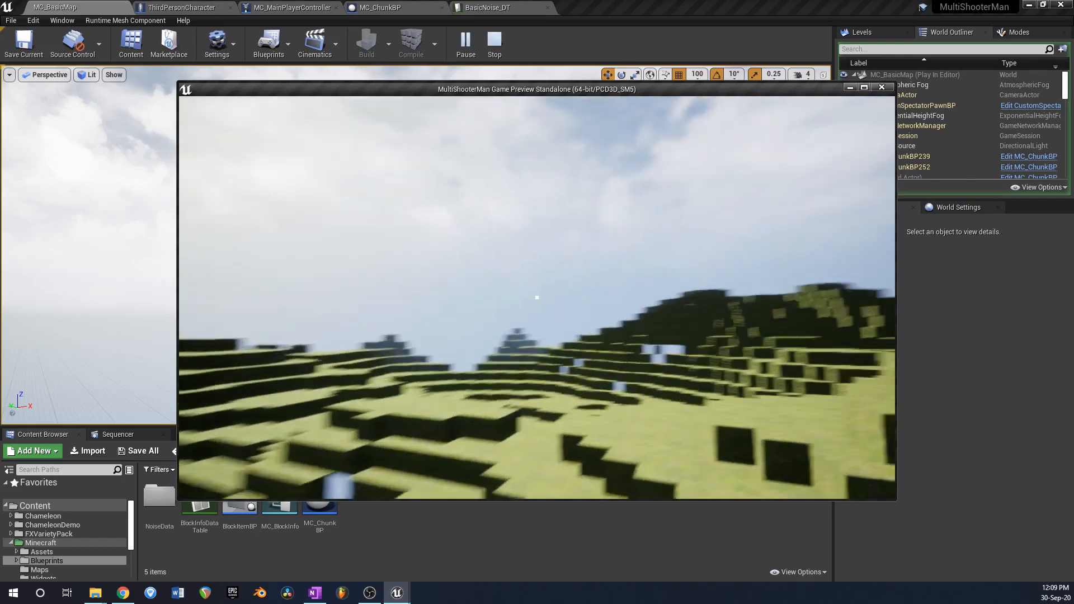
key(w)
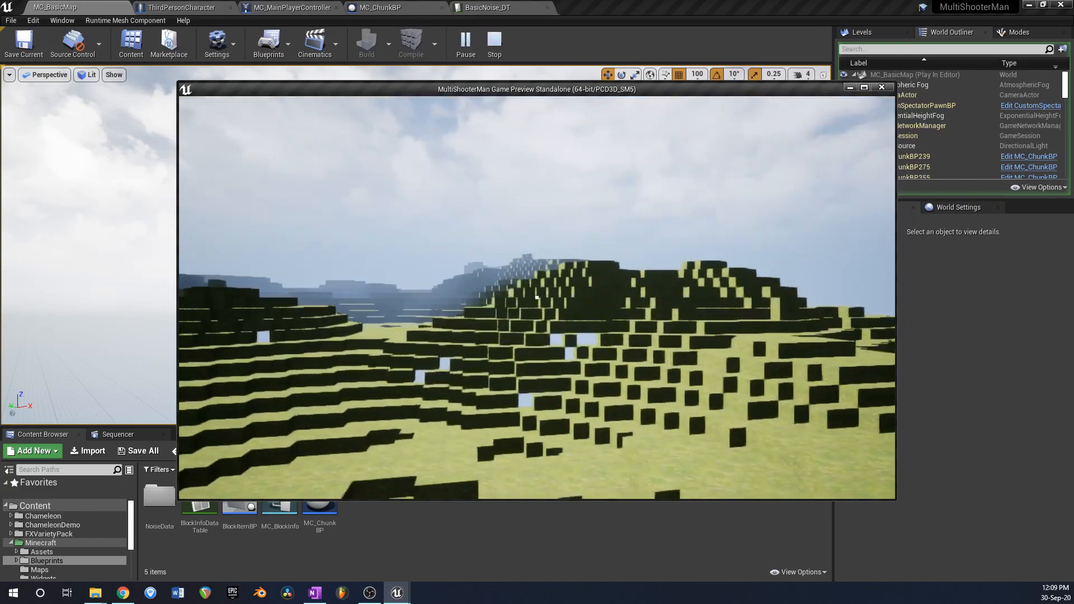
key(w)
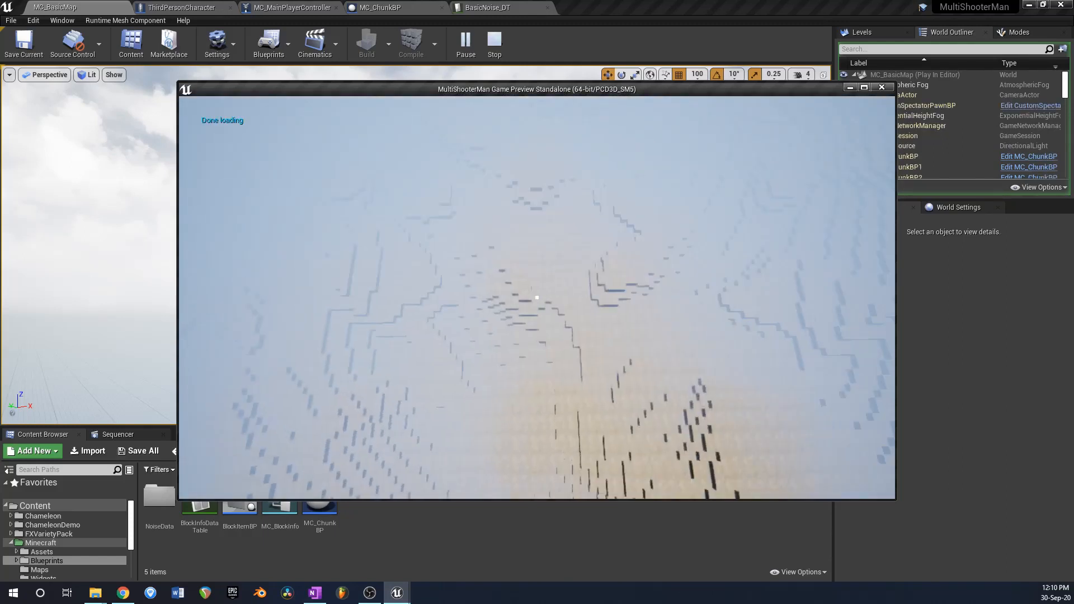
Step: Travel over the sandy, grassy and mixed-block terrain in the game previews to examine the terraced noise shapes and holes
key(w)
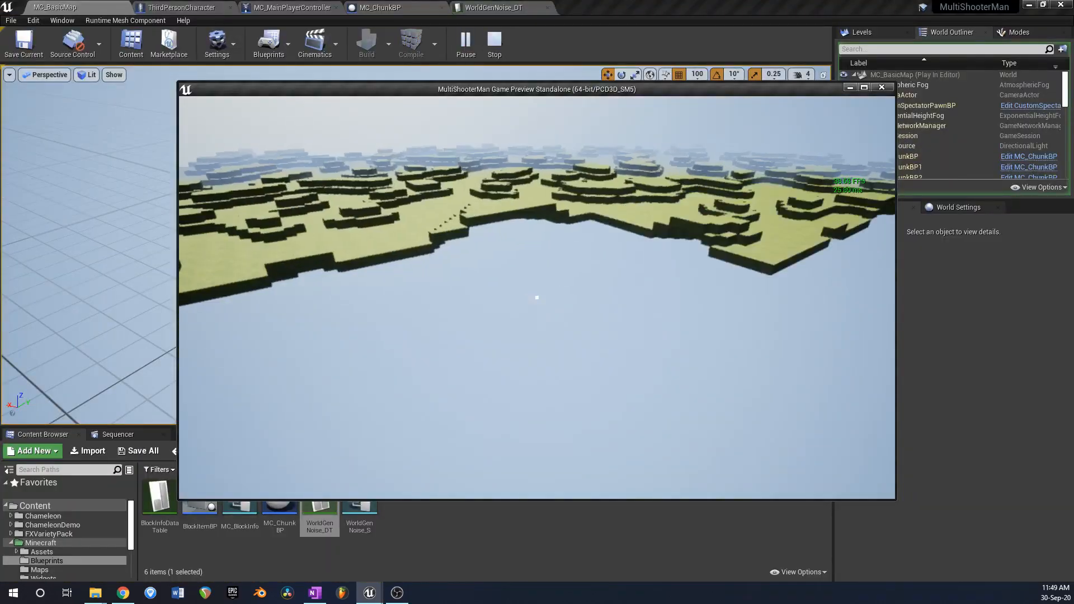
key(w)
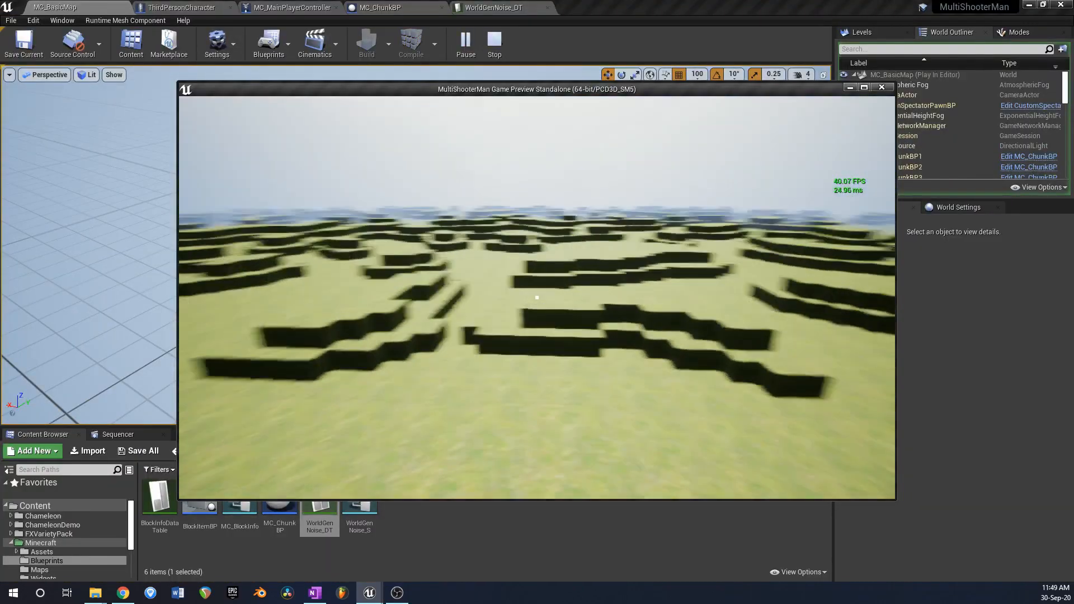
key(w)
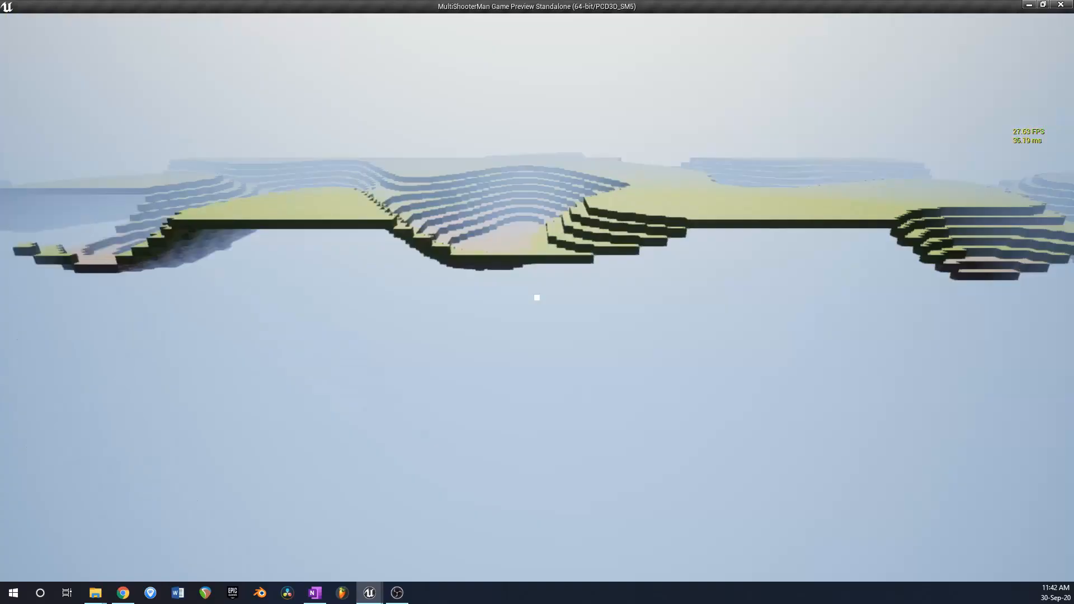
key(w)
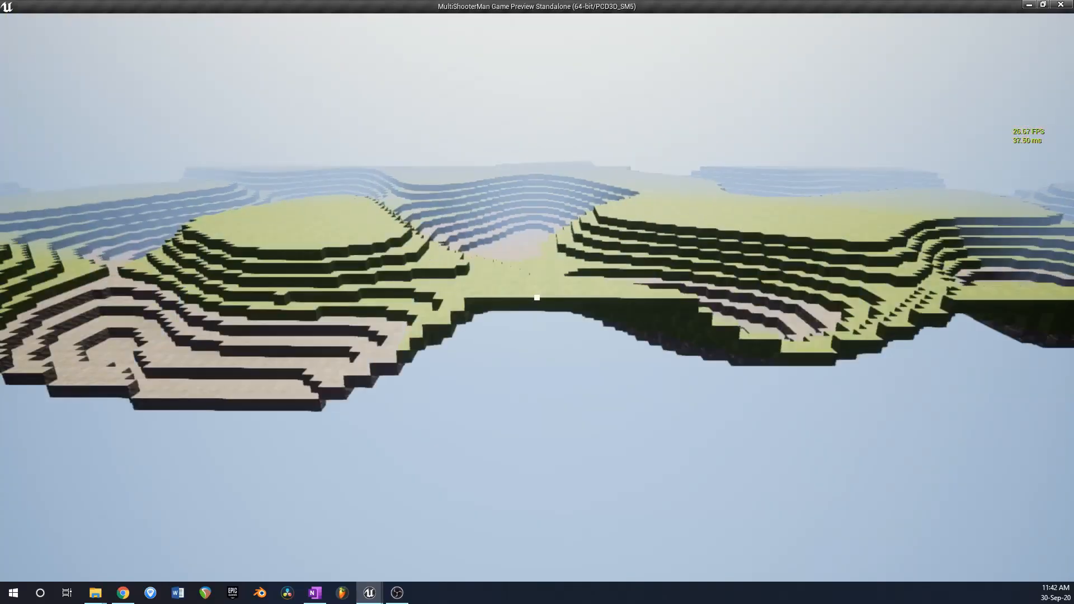
key(w)
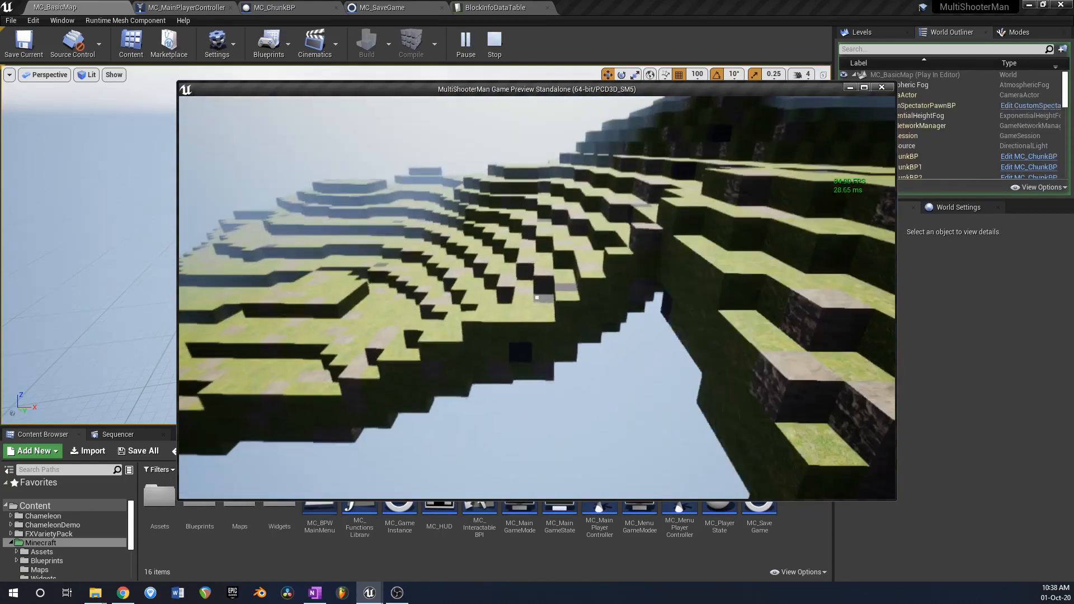
key(w)
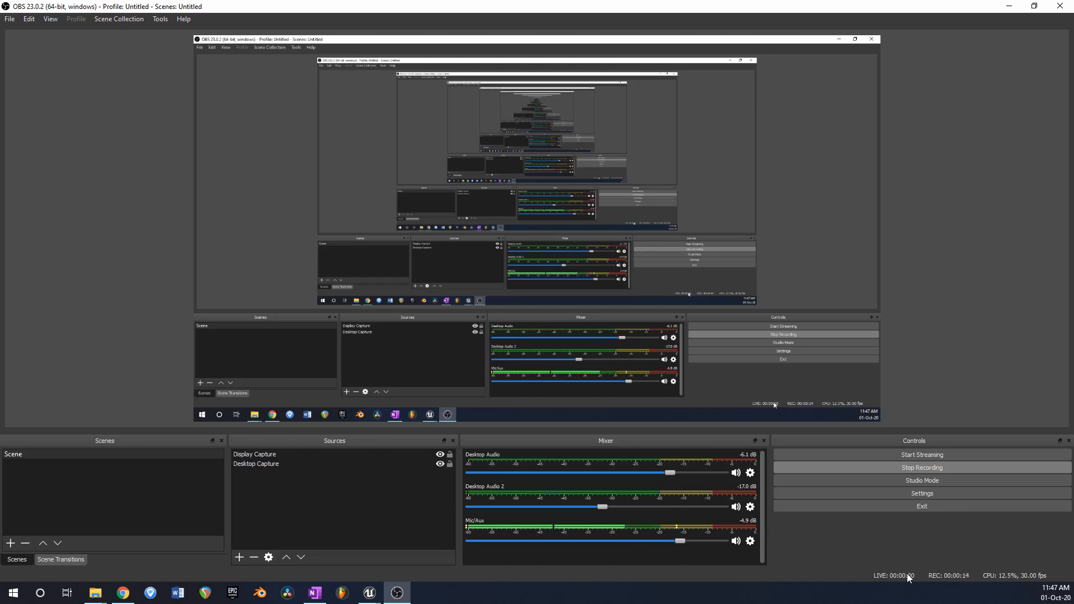
Step: Switch to the MultiShooterMan game preview and walk across the grass, dirt and stone blocks toward the steep hillside
mouse_move(370, 592)
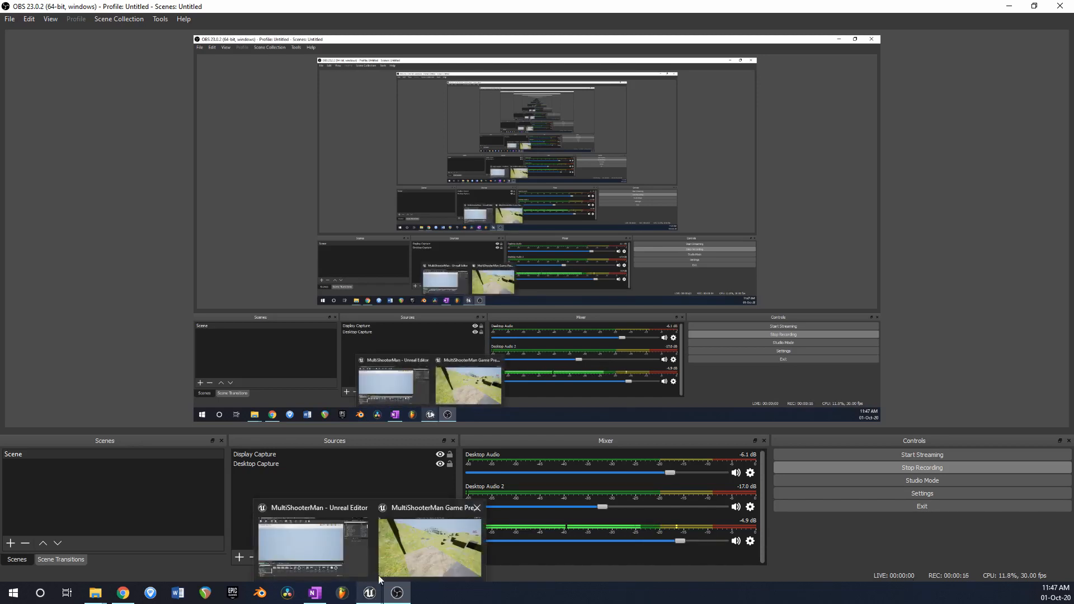
click(430, 512)
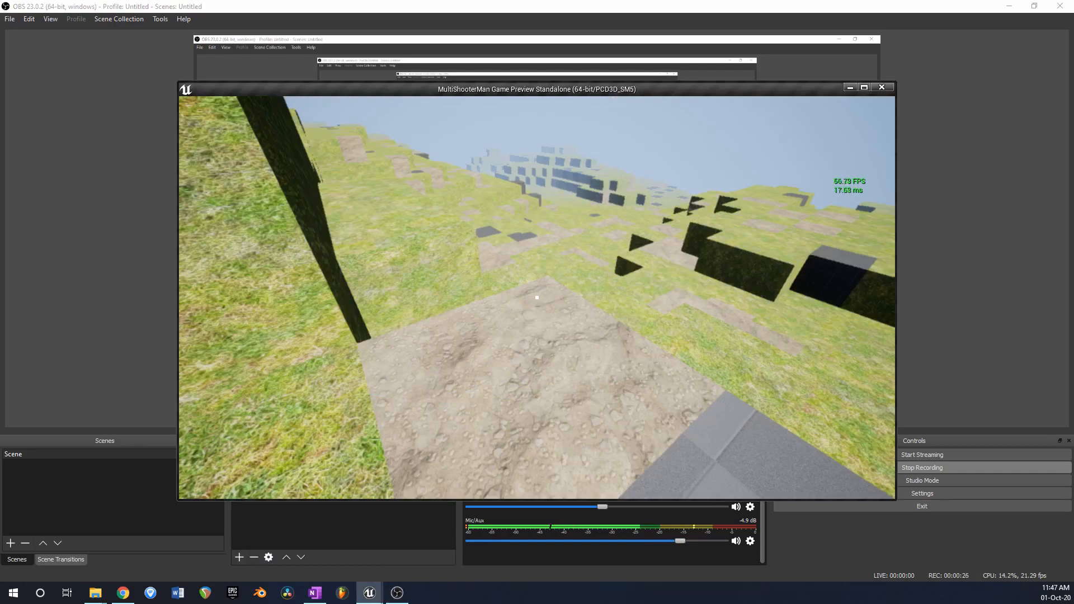
right_click(537, 297)
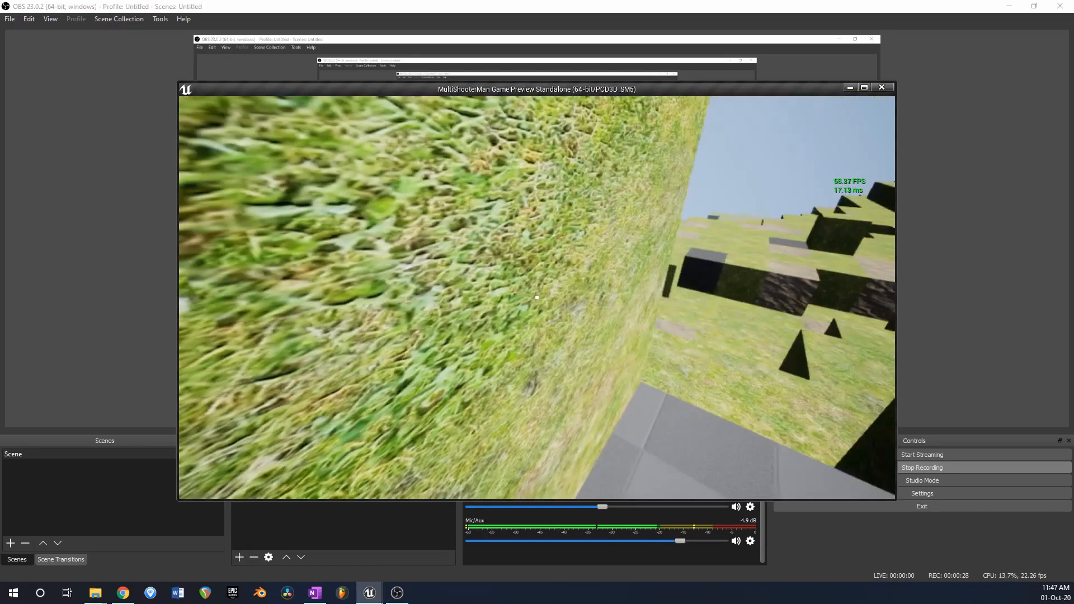
key(w)
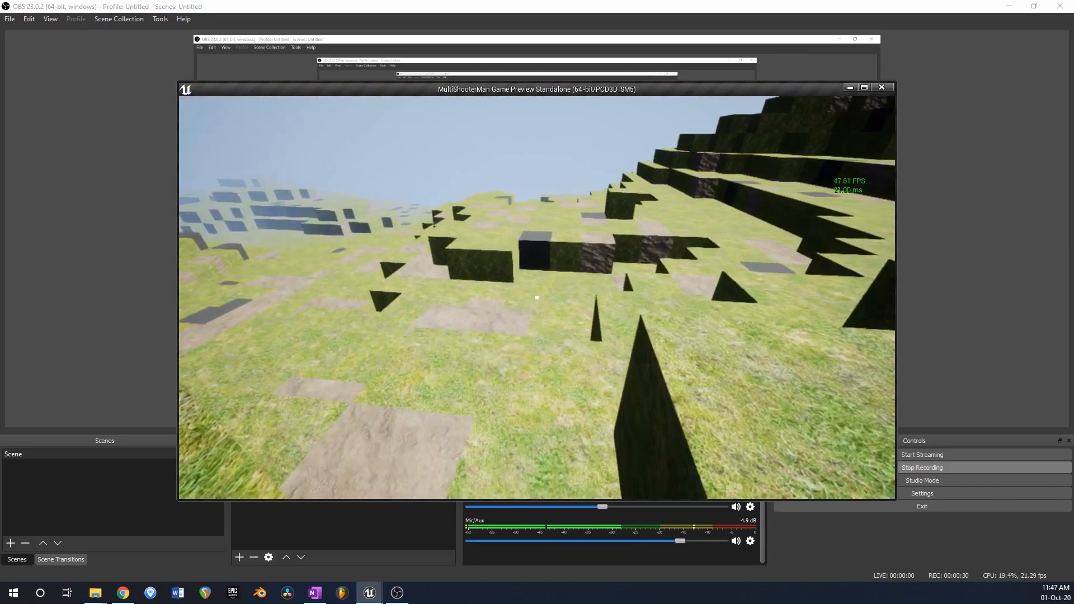
key(w)
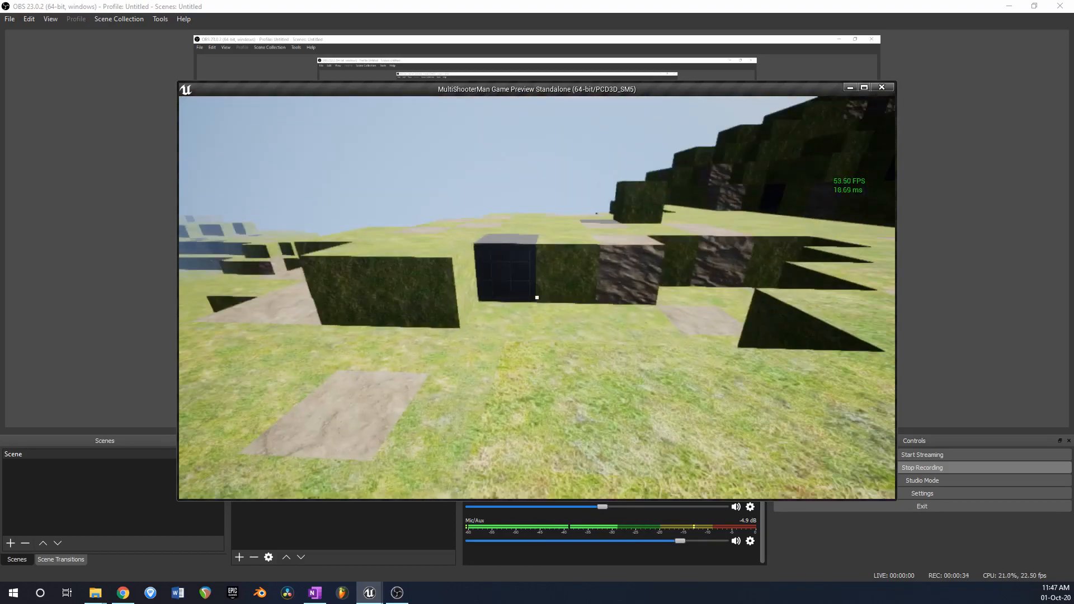
key(w)
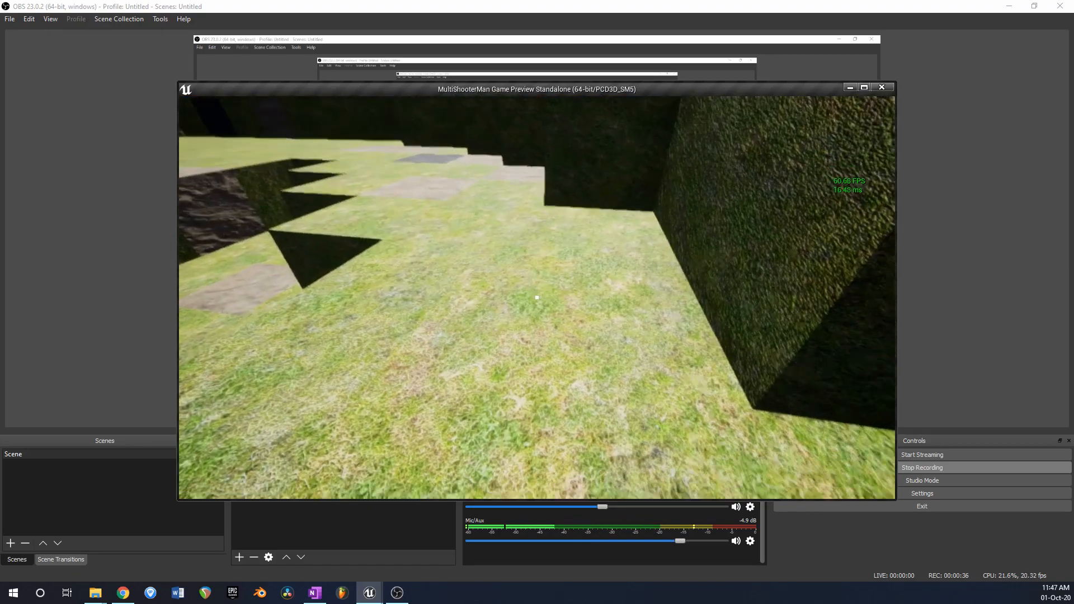
Step: Move beneath the overhanging hillside and break a ground block beside the dirt block
key(w)
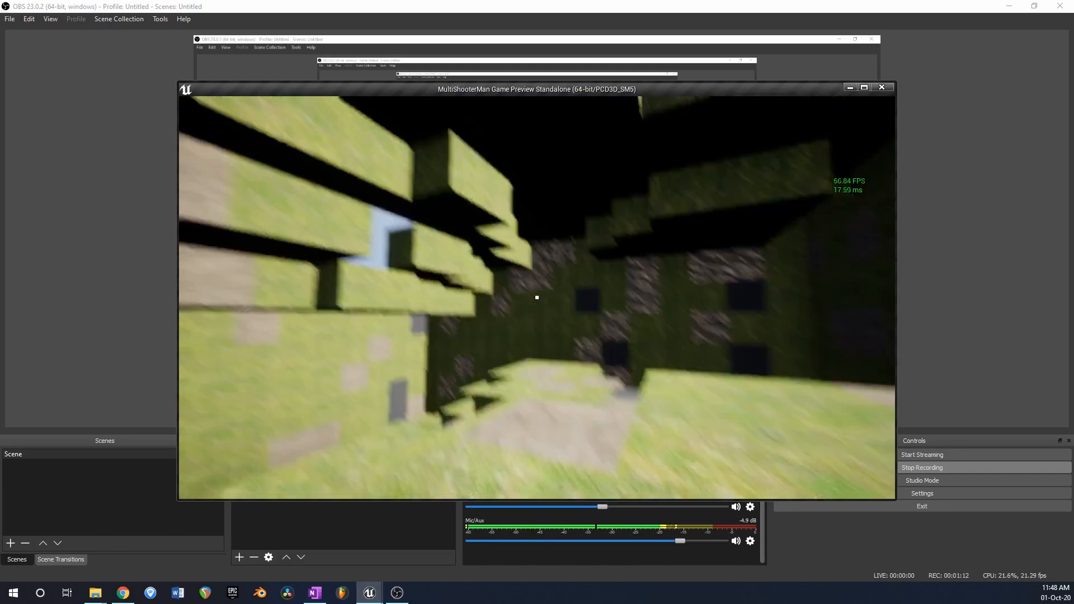
click(537, 298)
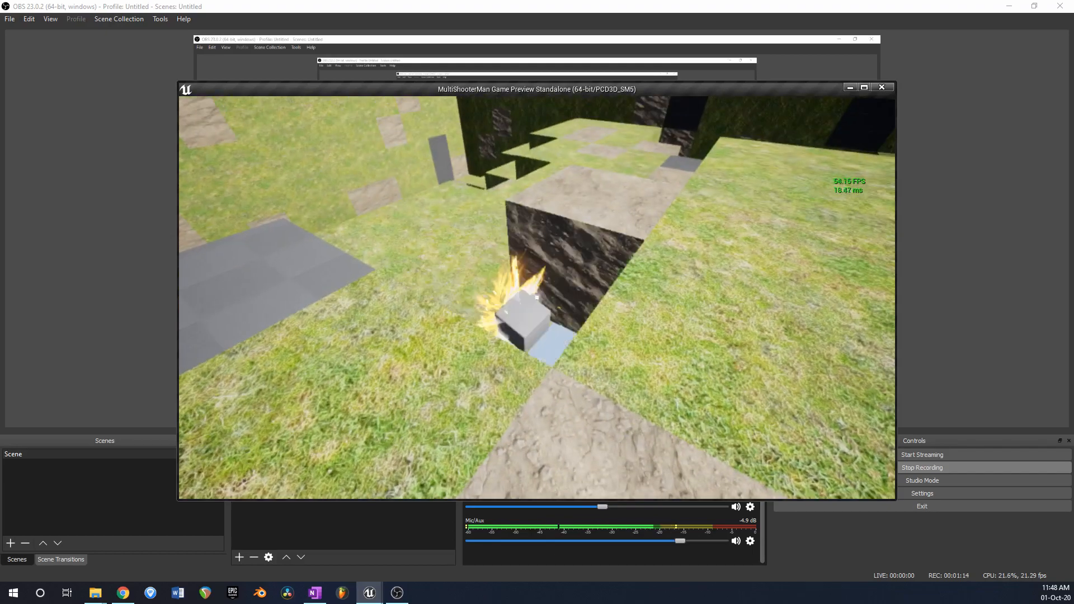
key(w)
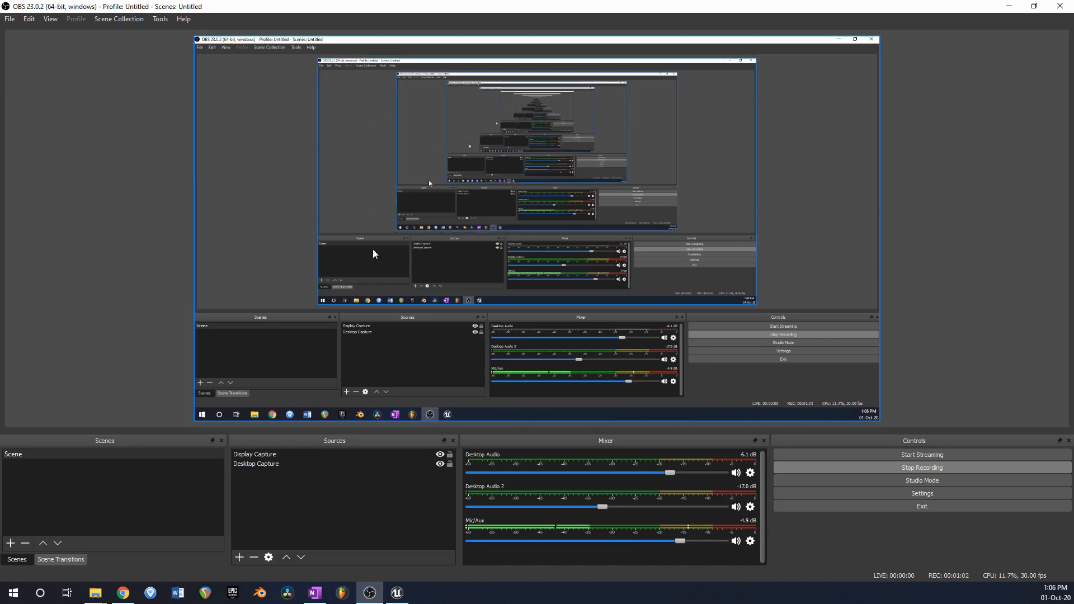
Step: Switch to Unreal Editor, start playing MC_BasicMap, and move over the stepped hillside as chunks spawn
click(397, 592)
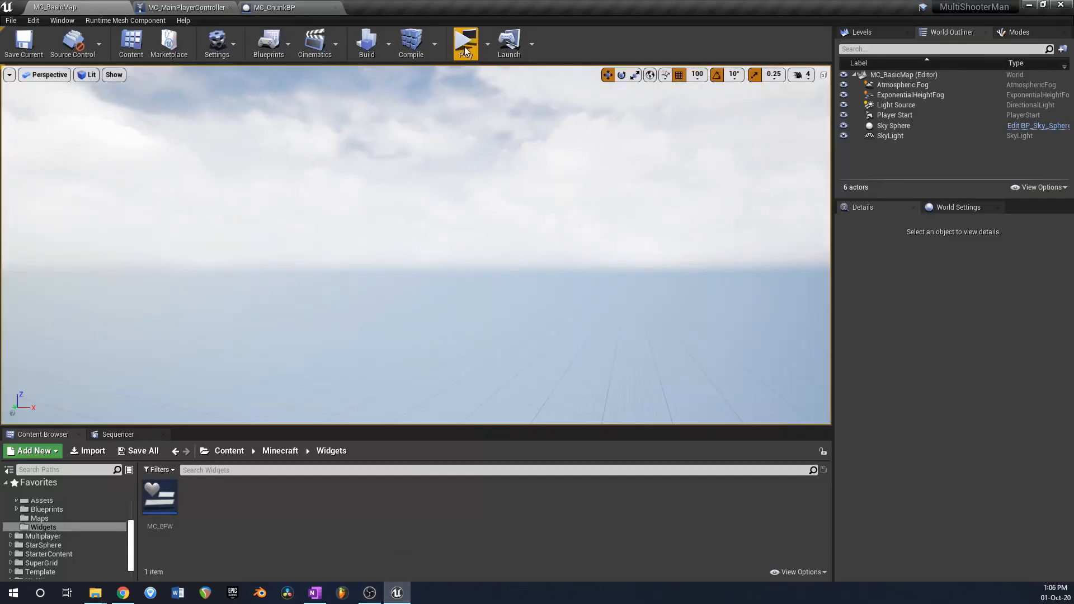
click(465, 41)
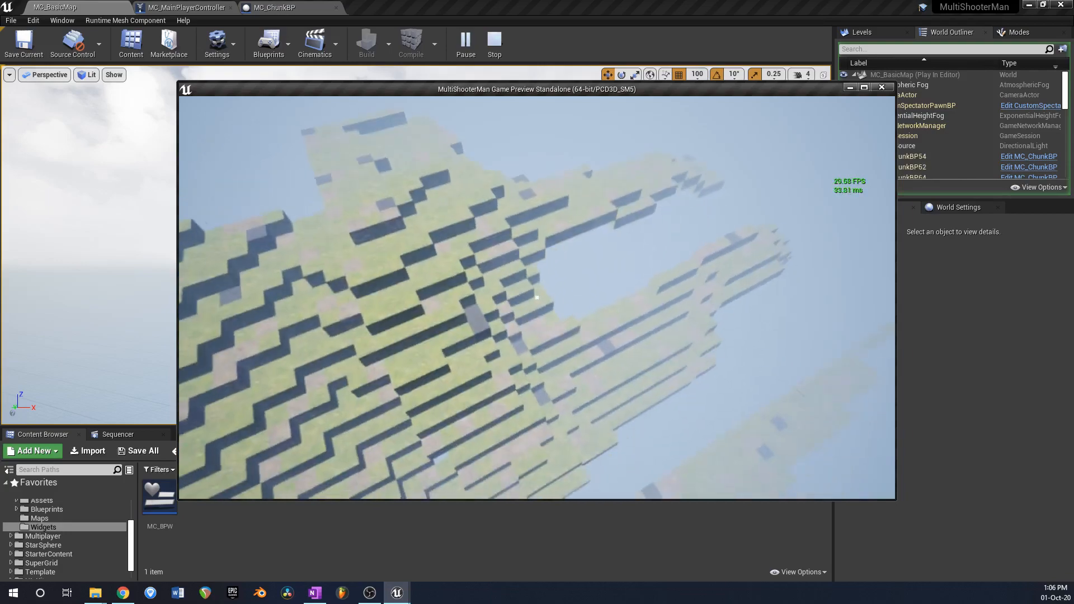
key(w)
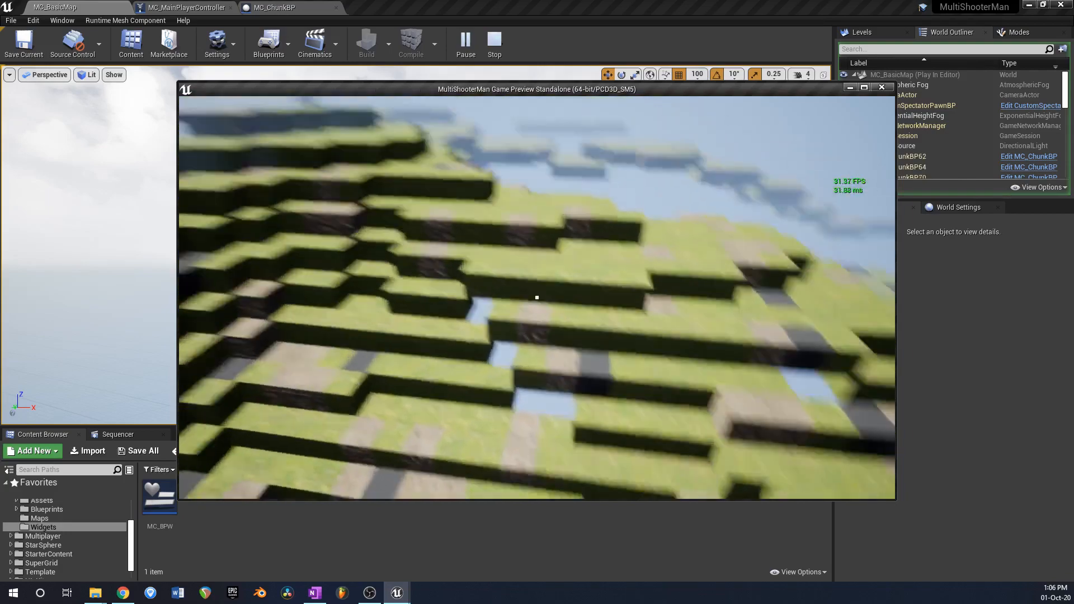
key(w)
key(w)
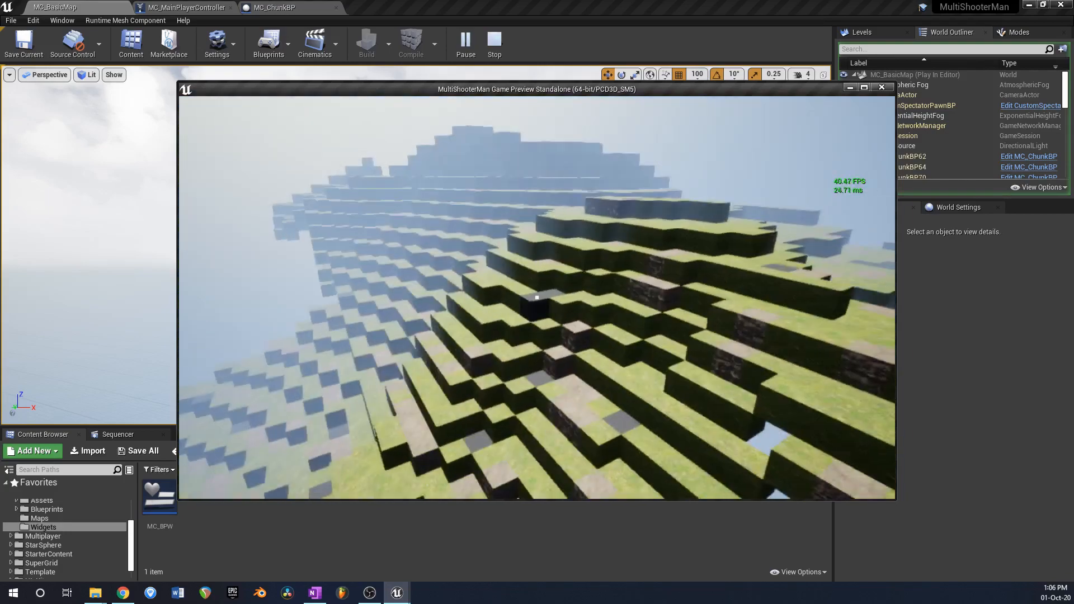
Step: Move under the overhanging terrain to examine its shaded block faces, and continue out onto the grass surface
key(w)
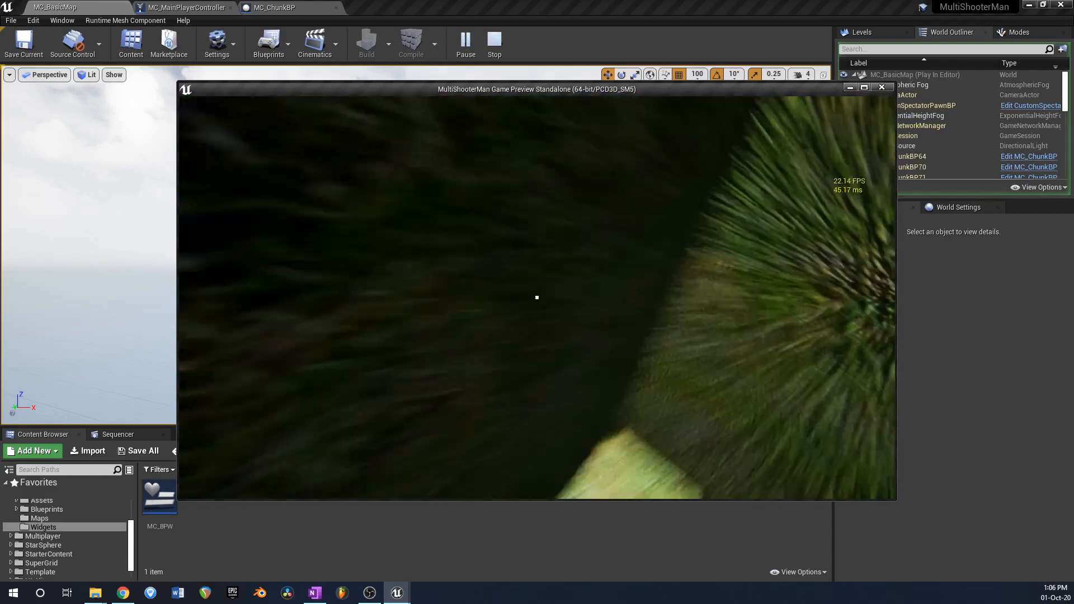
key(w)
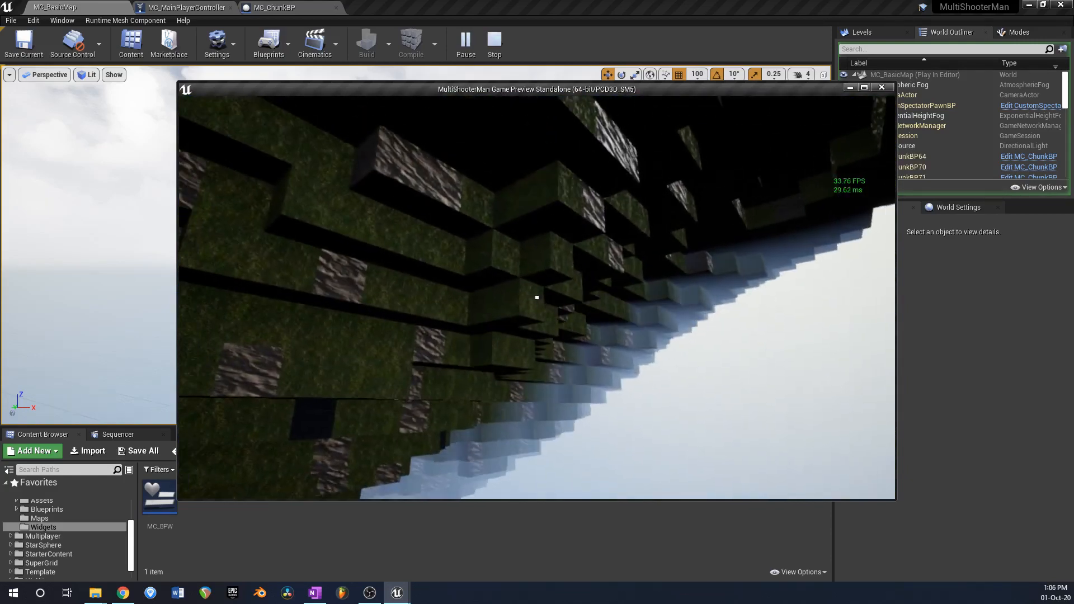
key(w)
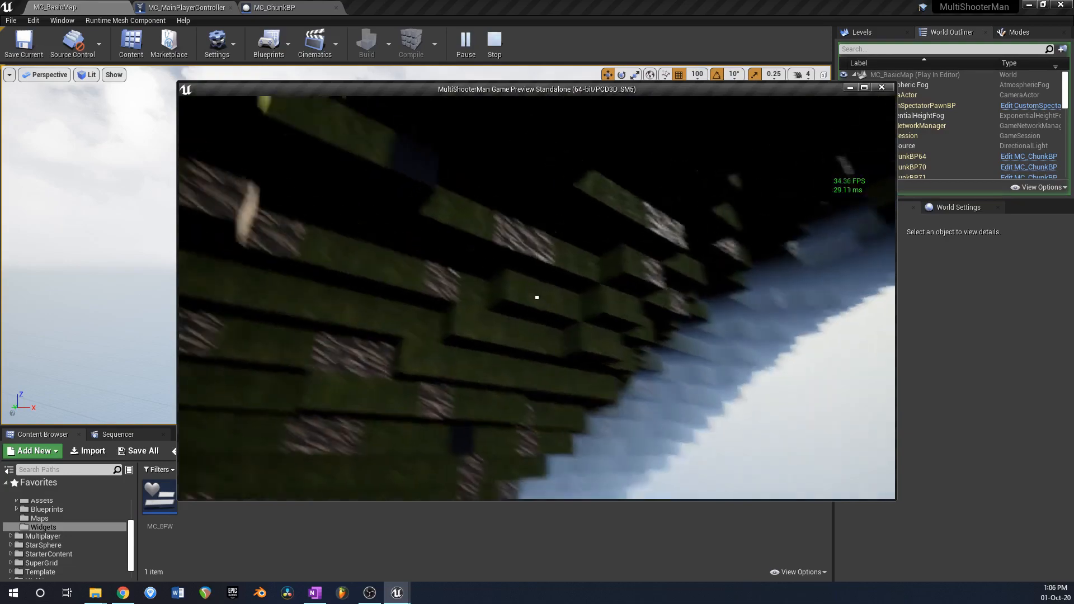
key(w)
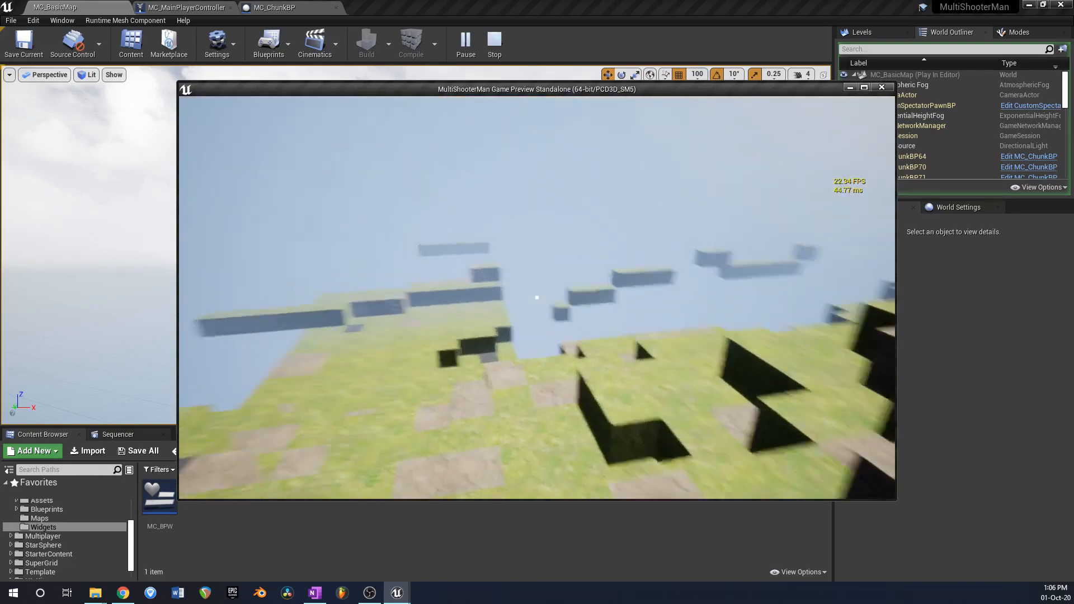
Step: Run across the grass plateau toward the fogged edge, examining how chunks ahead load and the frame rate responds
key(w)
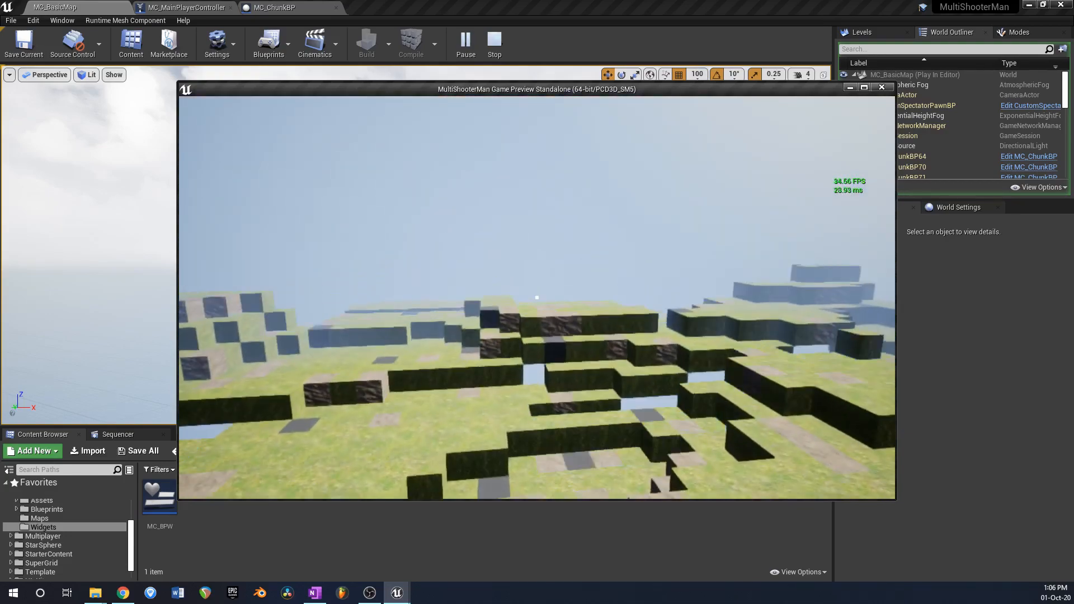
key(w)
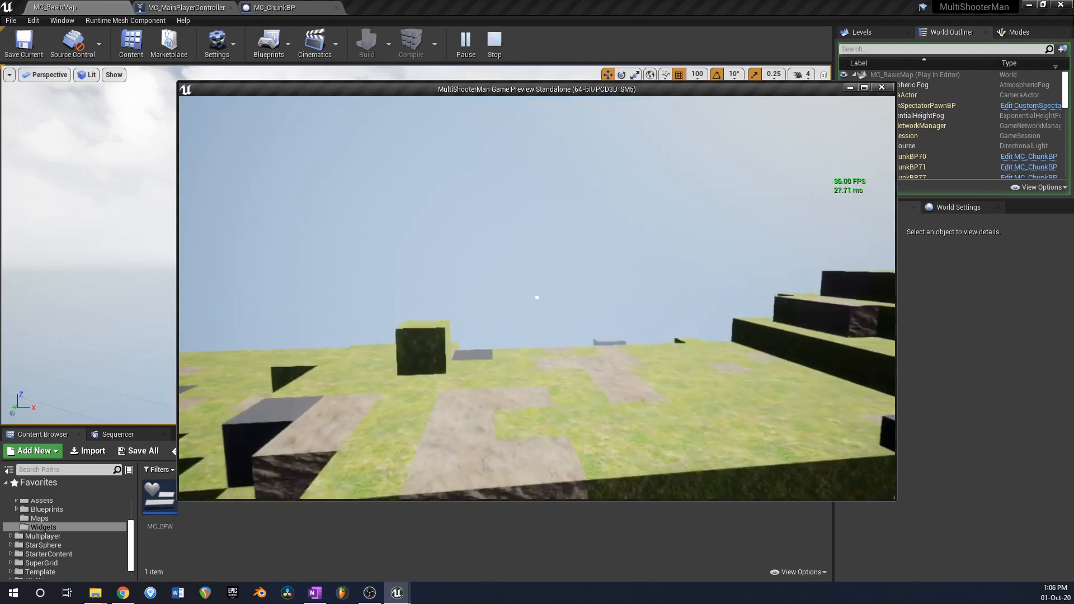
key(w)
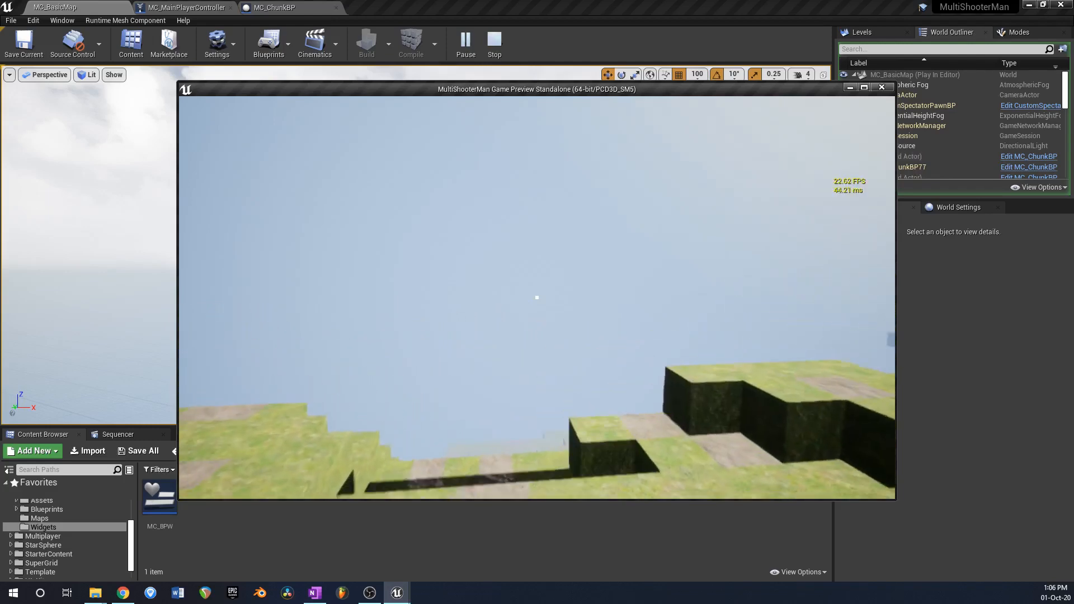
key(w)
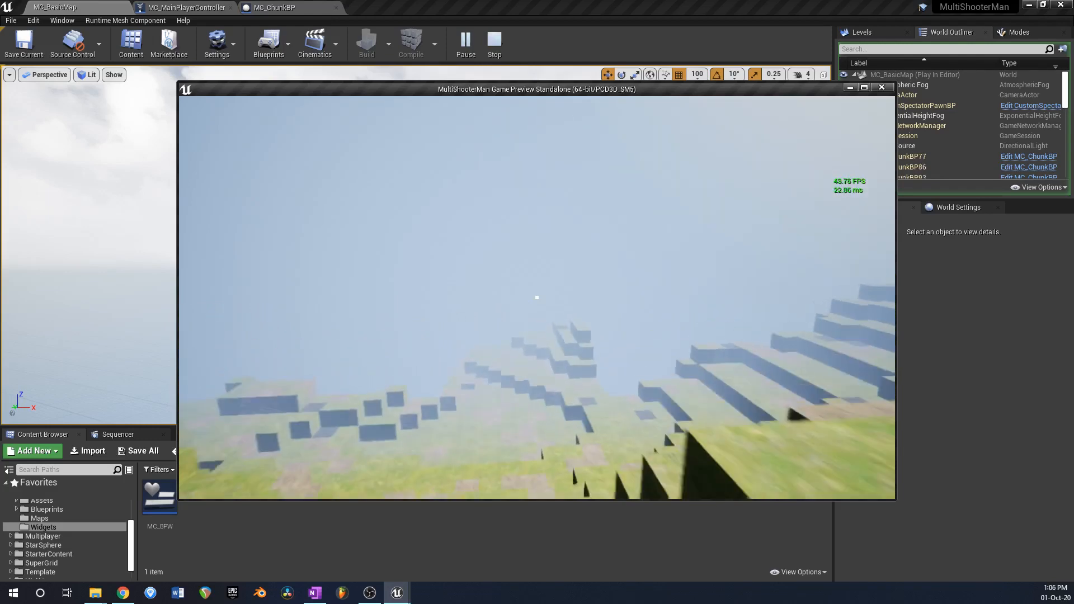
key(w)
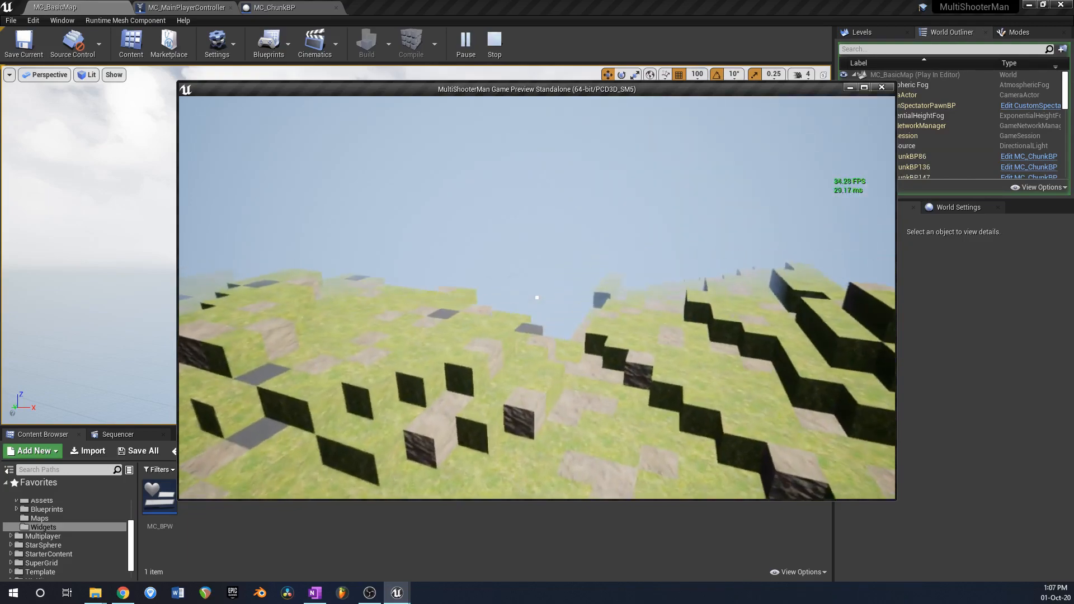
key(w)
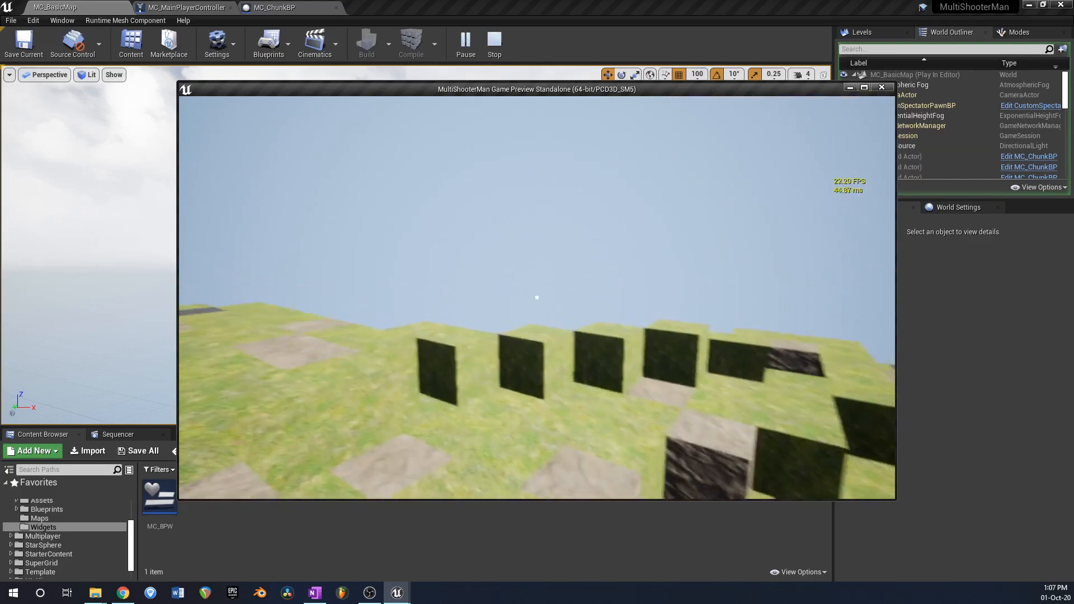
Step: Continue through the grassy valley between the stepped ridges, watching new chunks spawn and old ones unload
key(w)
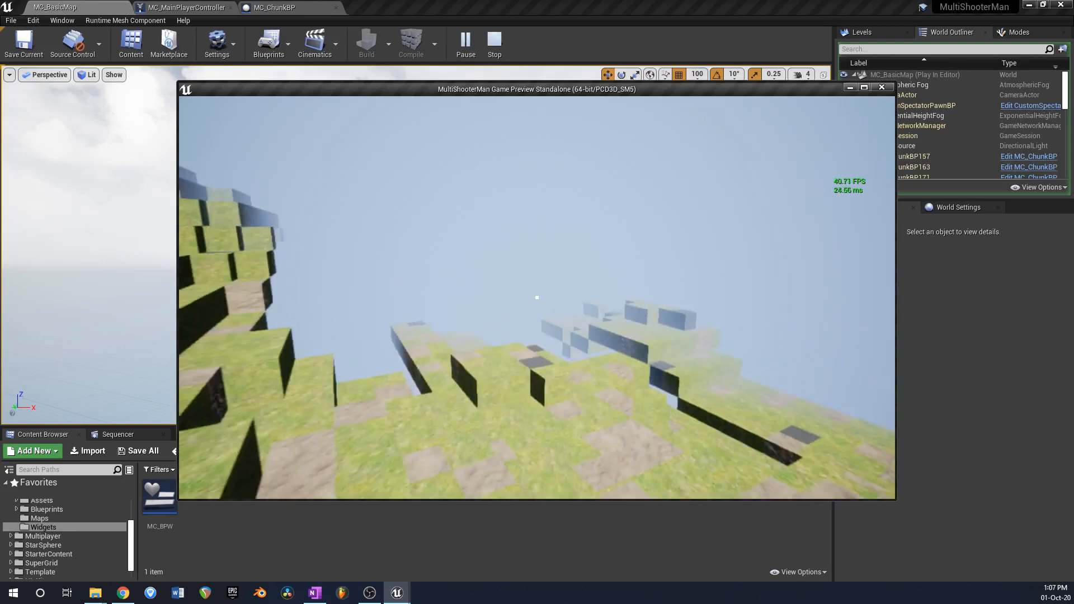
key(w)
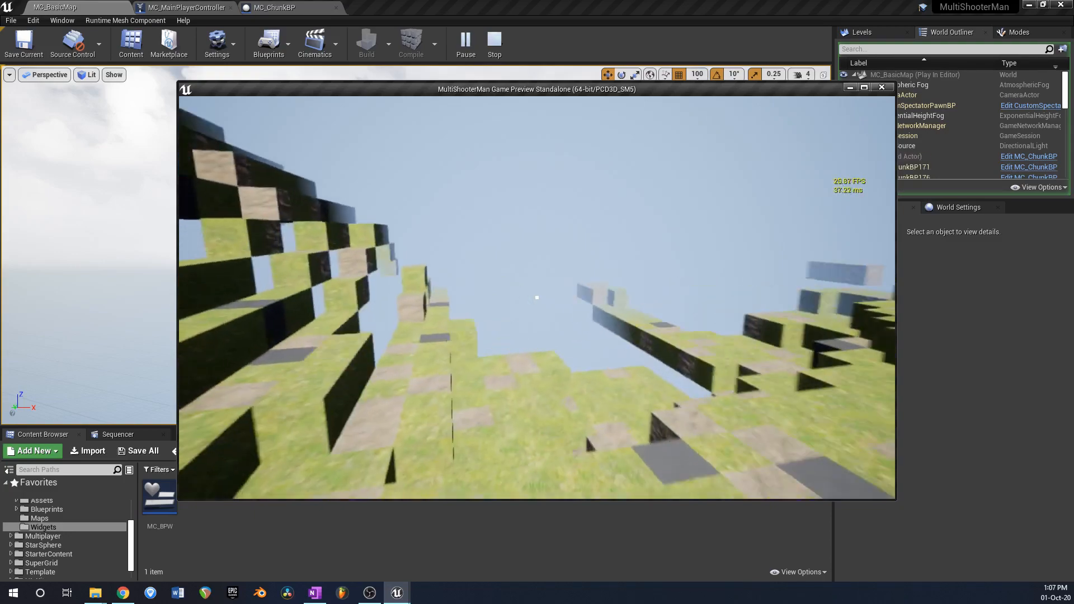
key(w)
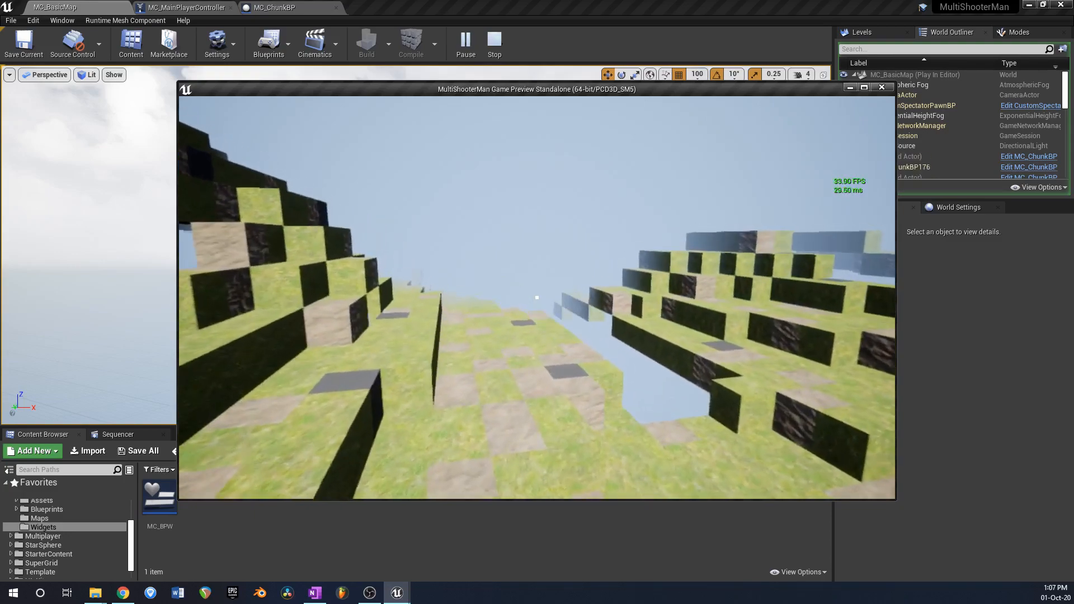
key(w)
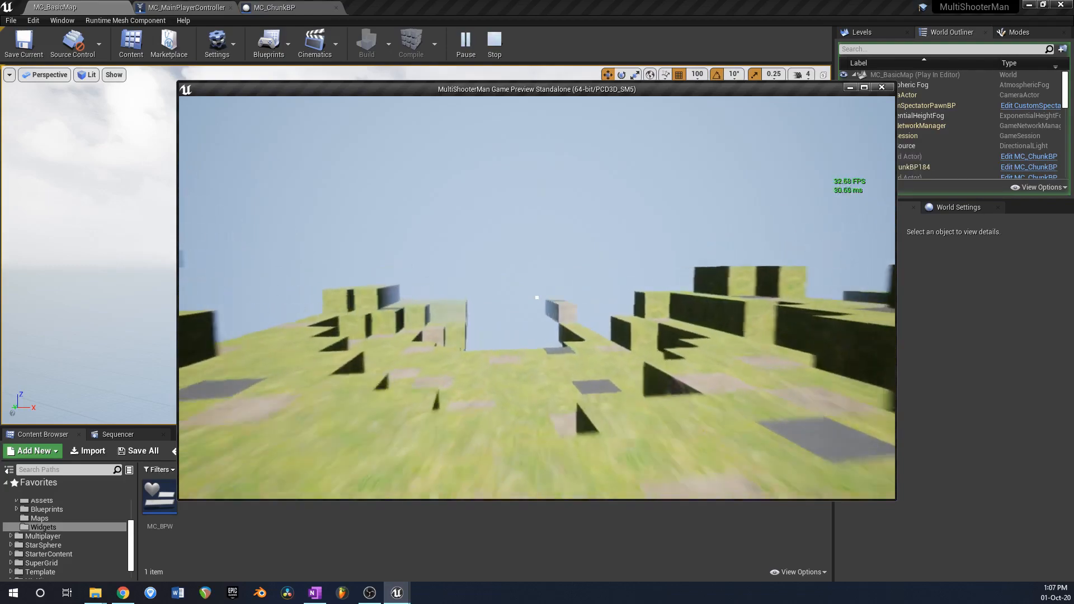
key(w)
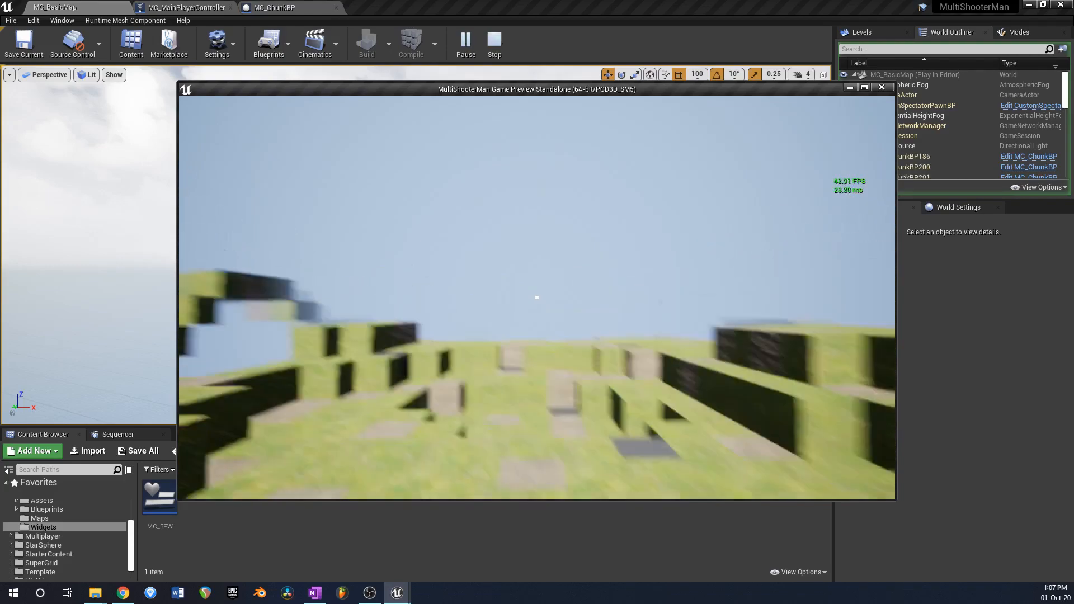
key(w)
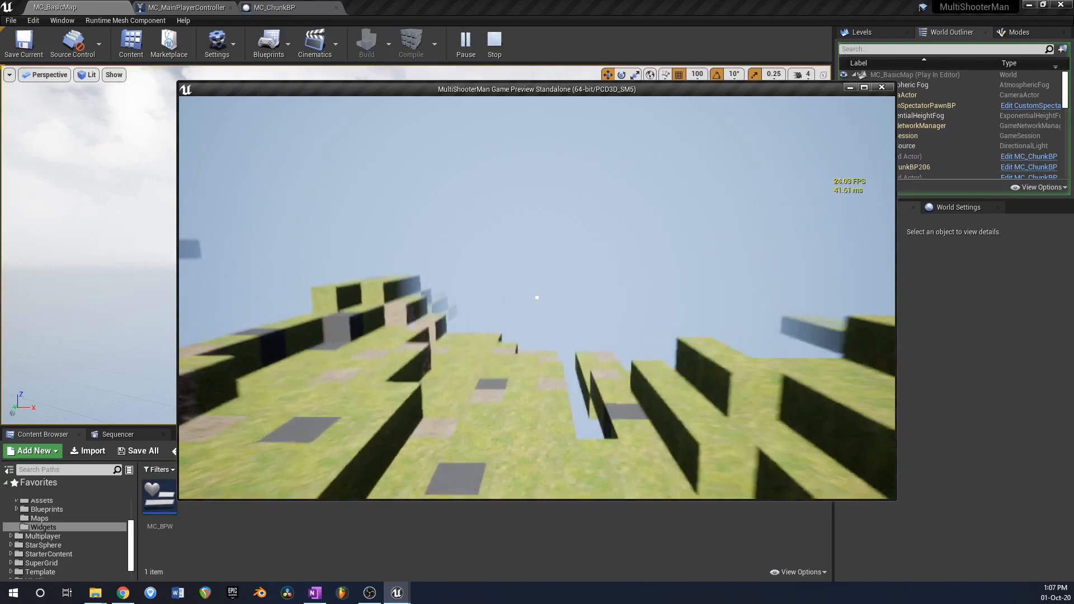
Step: Keep moving through the grassy terraces to observe chunk spawning and the frame rate, and end the play session
key(w)
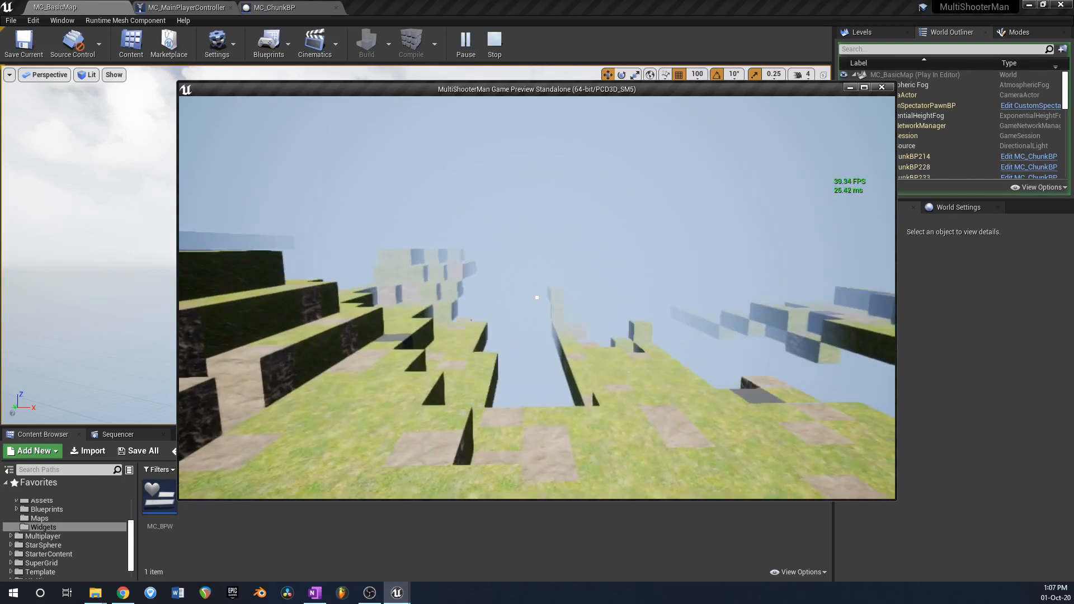
key(w)
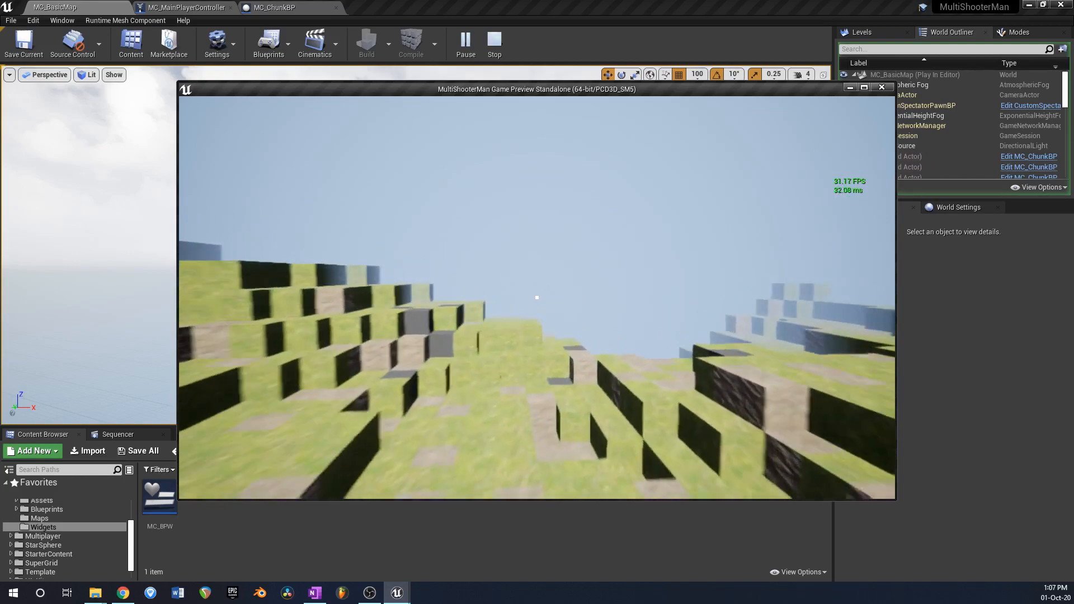
key(w)
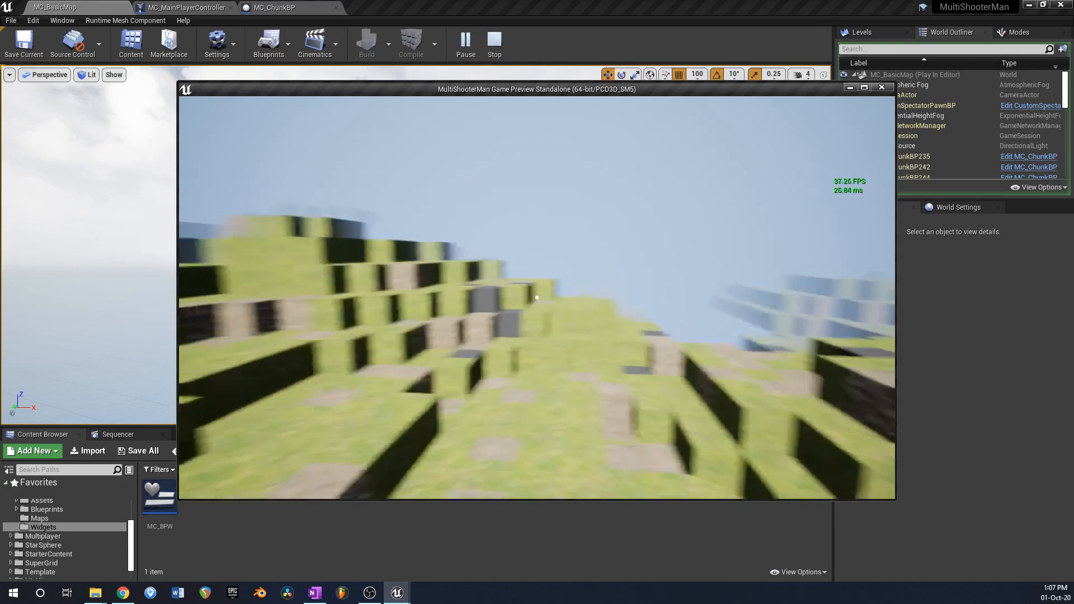
key(w)
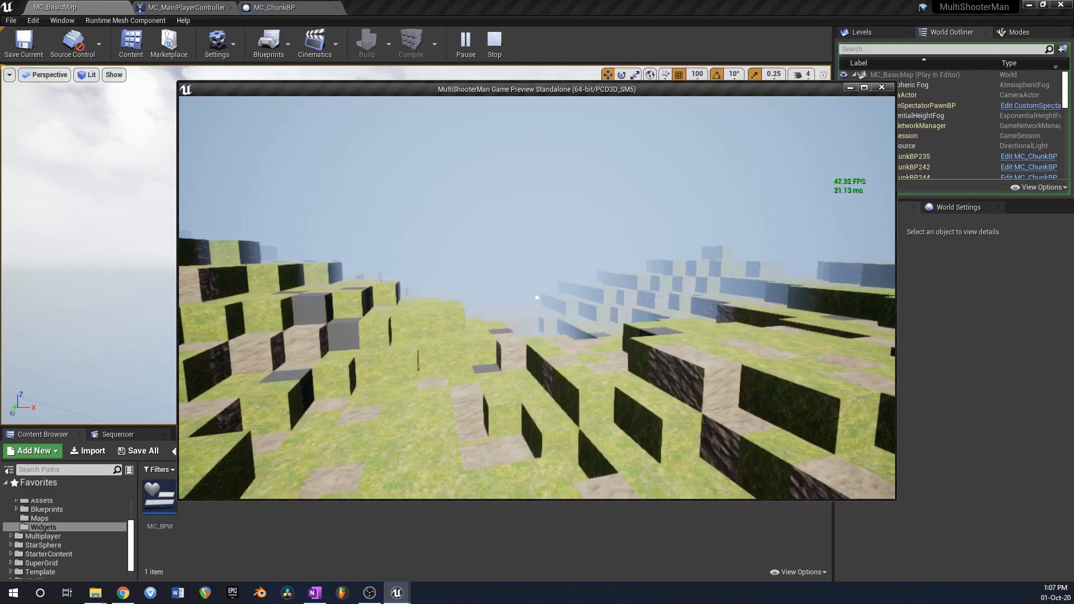
key(w)
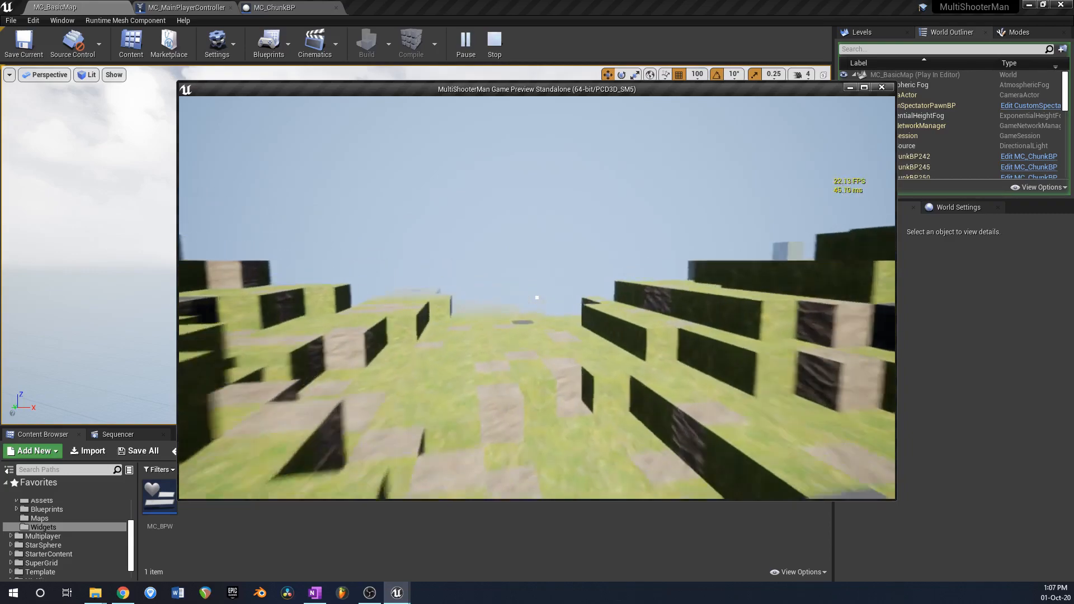
key(w)
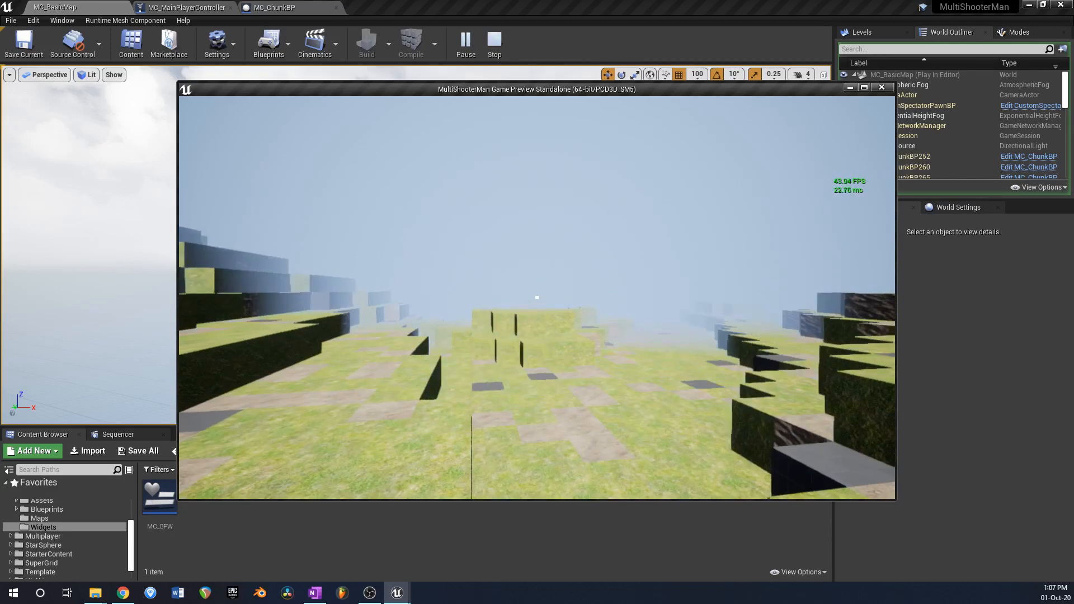
key(Escape)
Step: Open MC_ChunkBP's Event Graph and examine the nested Z, Y and X loops of Generate Chunk For First Time
click(186, 7)
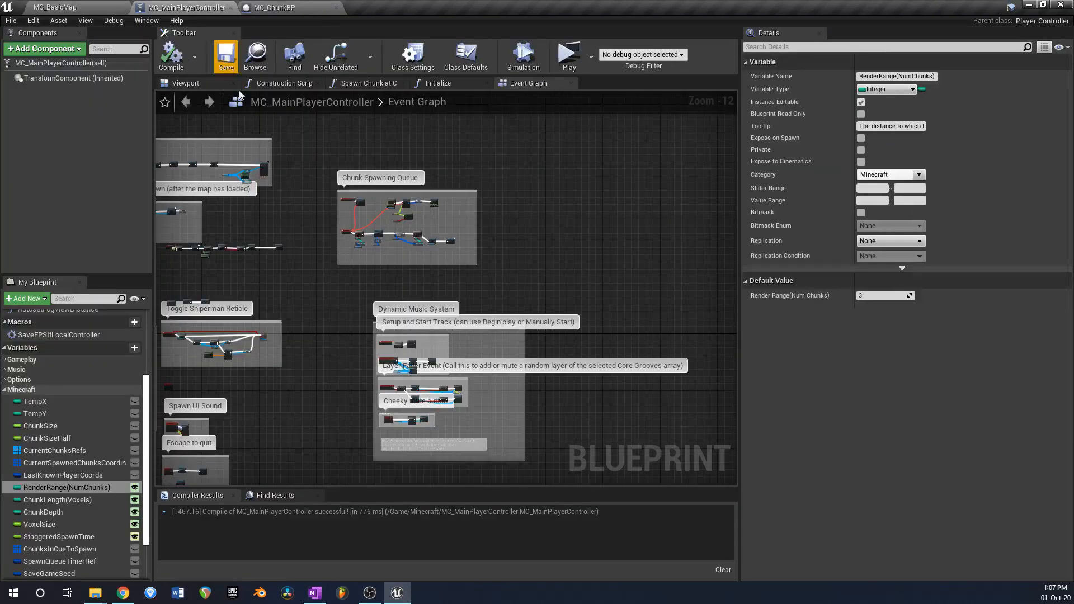
click(301, 8)
right_drag(545, 330, 679, 318)
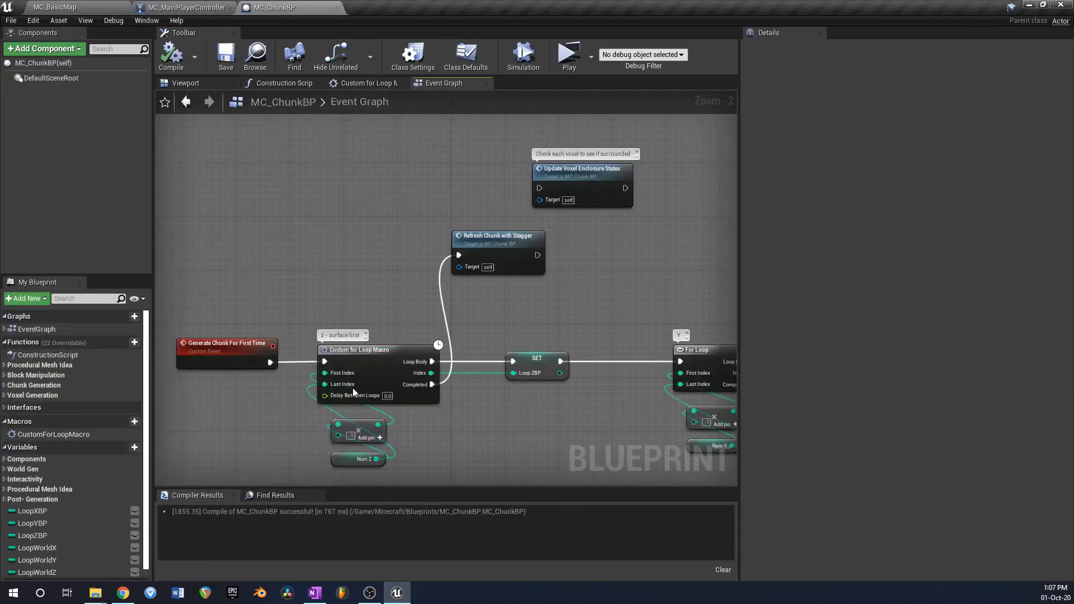
right_drag(403, 310, 345, 249)
right_drag(655, 288, 386, 290)
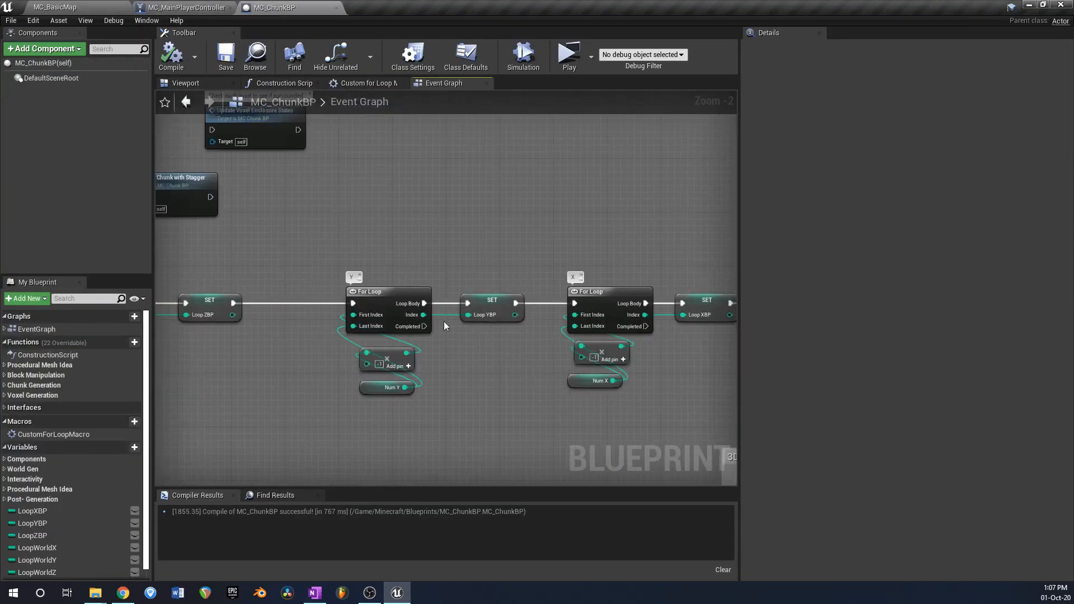
right_drag(639, 295, 523, 299)
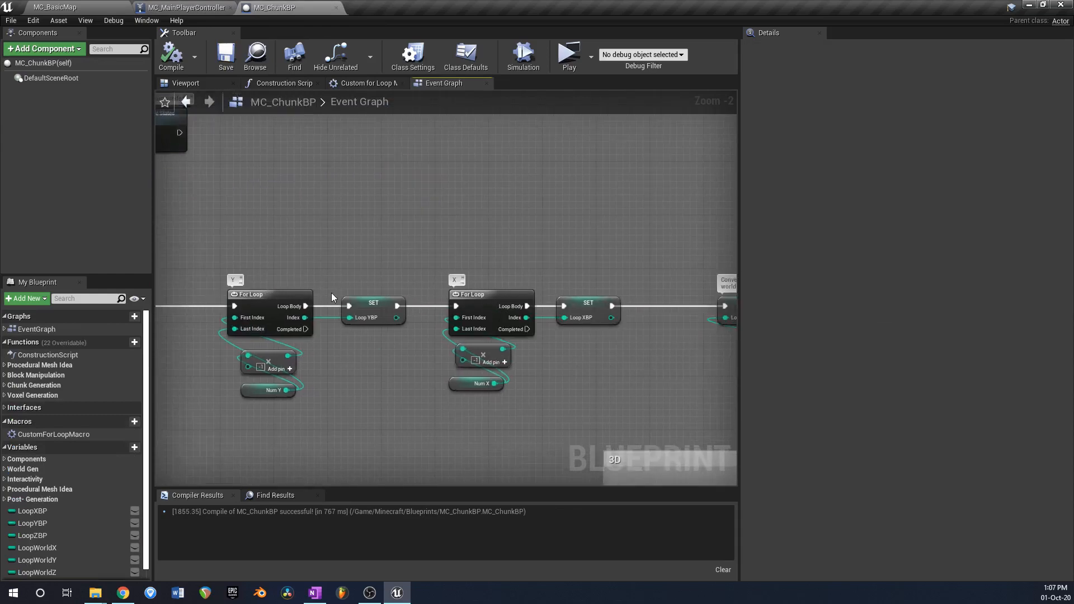
right_drag(230, 288, 473, 290)
right_drag(297, 304, 531, 304)
scroll(416, 345, up, 2)
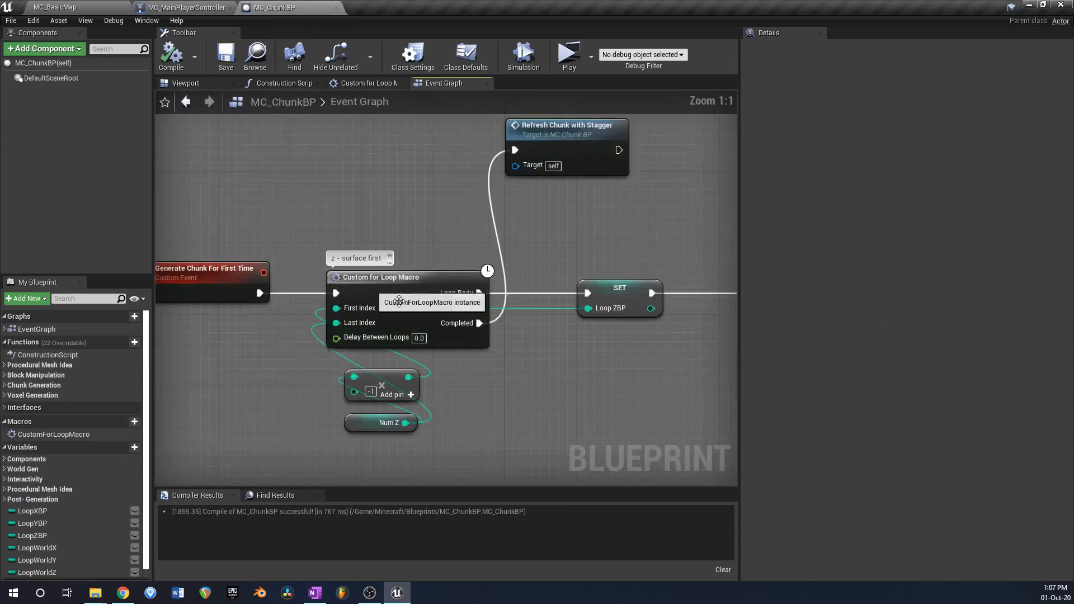
Step: Inspect the Delay and branch logic inside the Custom for Loop Macro, and return to its call in the Event Graph
double_click(381, 289)
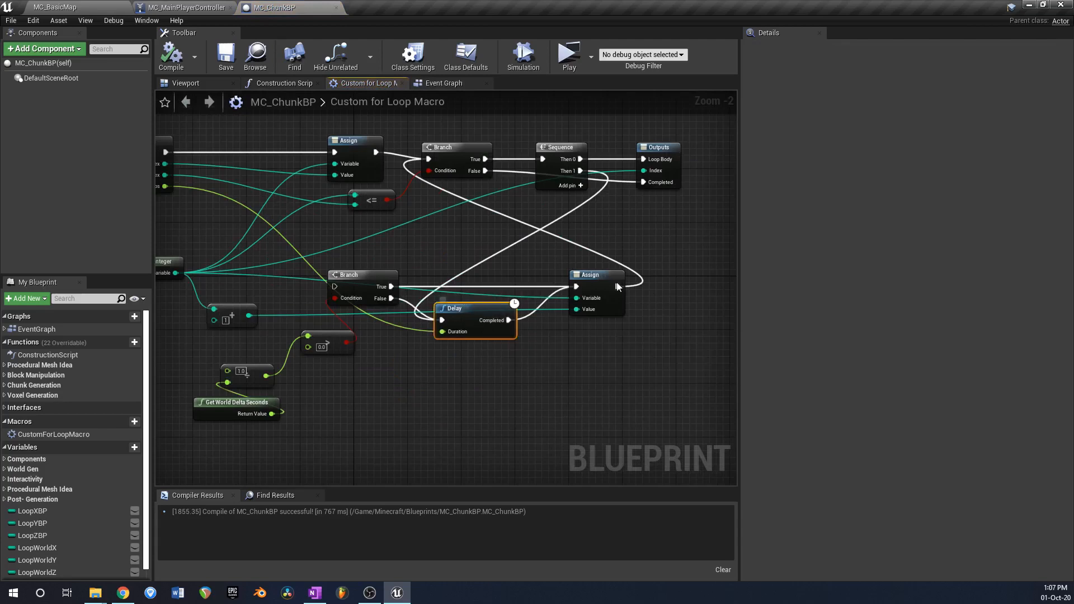
right_drag(603, 164, 505, 195)
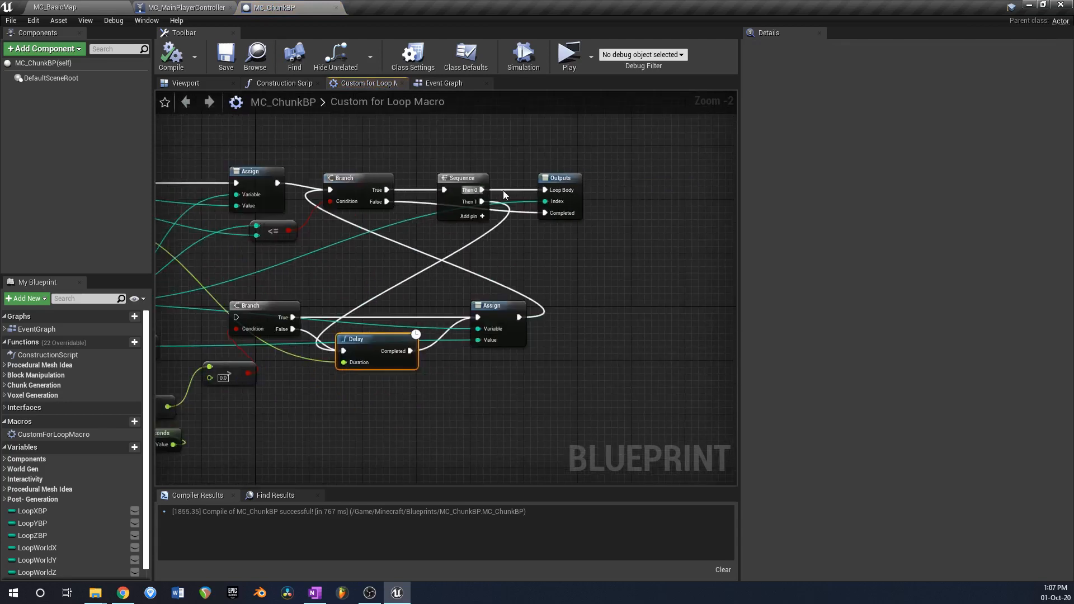
click(445, 84)
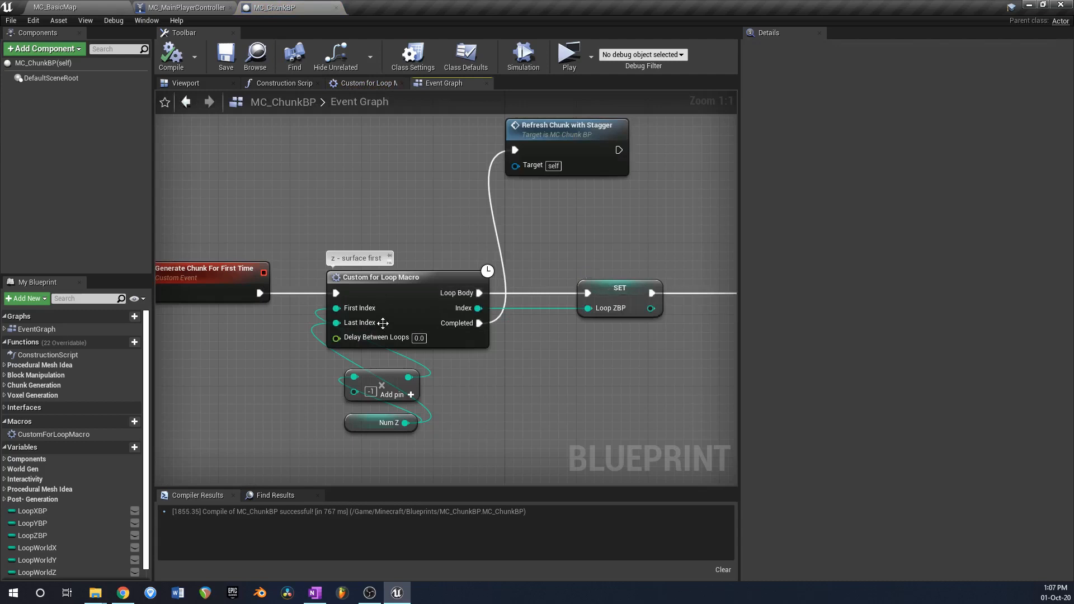
right_drag(436, 362, 450, 331)
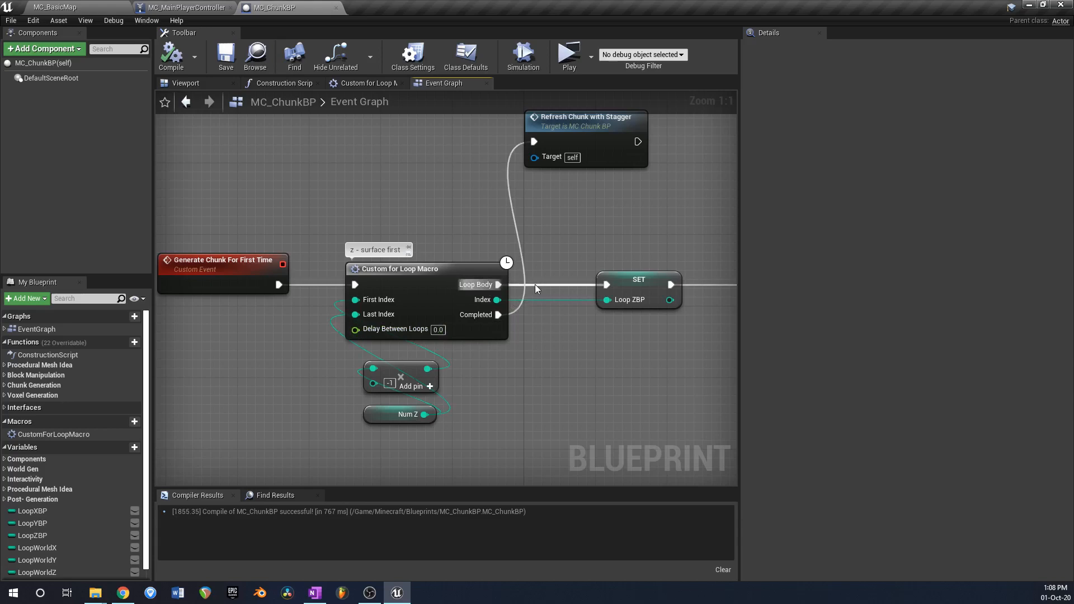
Step: Examine the Refresh Chunk With Stagger event, its Custom for Loop Macro and the enclosure-state branch that follows
scroll(392, 305, down, 8)
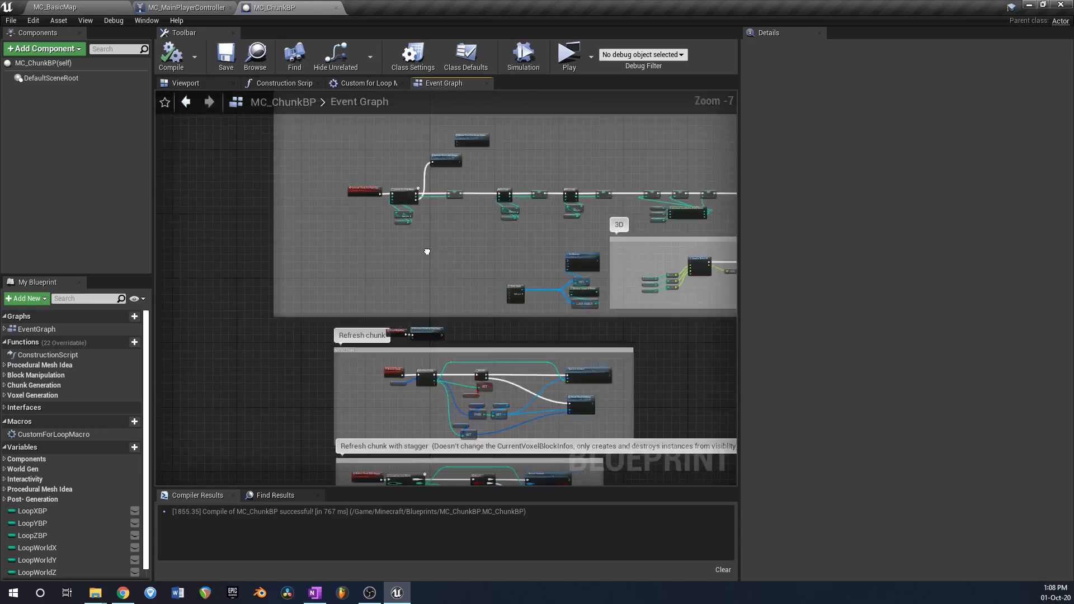
scroll(393, 305, up, 6)
right_drag(360, 220, 368, 314)
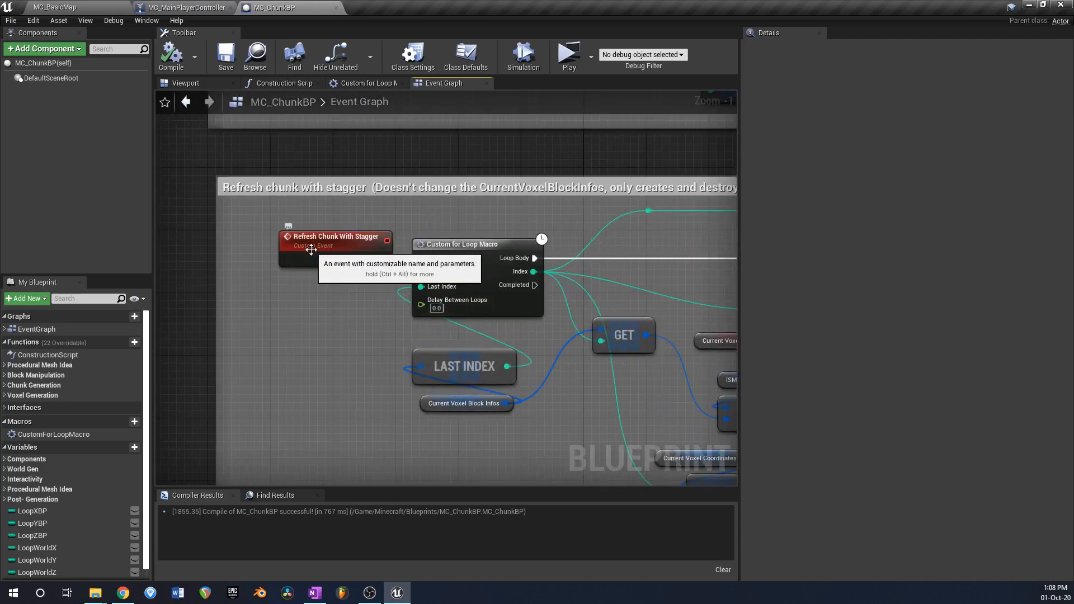
right_drag(474, 259, 281, 284)
click(383, 271)
scroll(354, 287, down, 1)
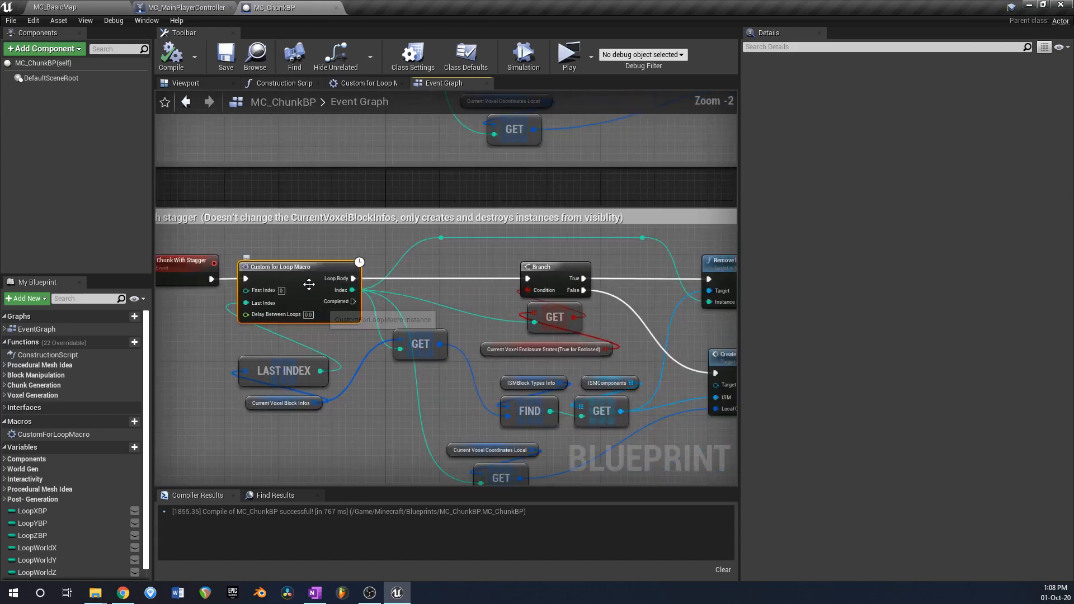
right_drag(286, 372, 211, 346)
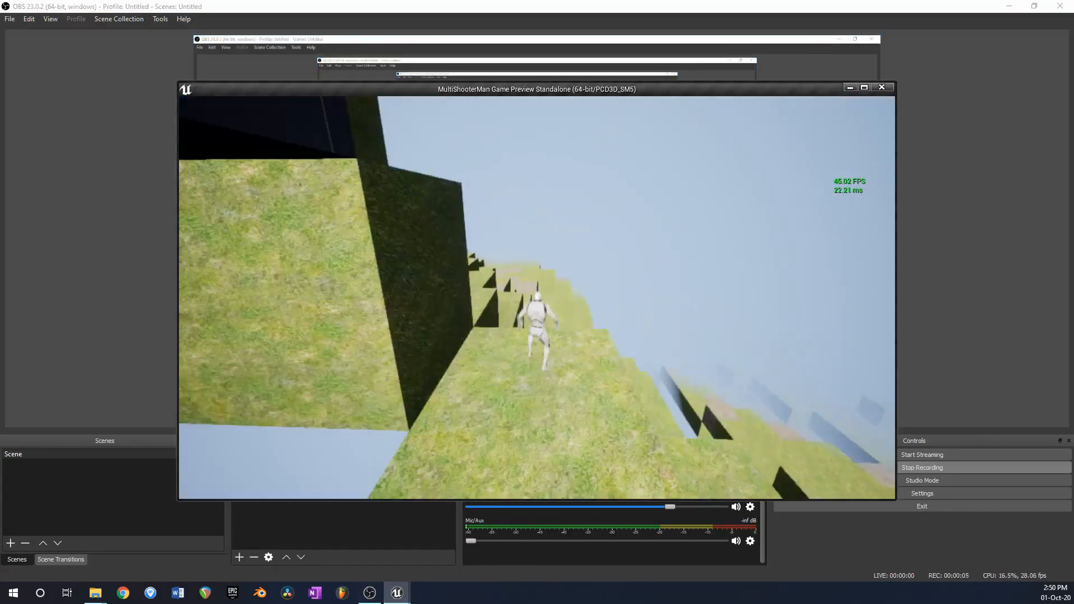
Step: Maximize the game preview and walk the third-person character past the block walls and across the grassy terrain
key(super)
click(864, 87)
click(630, 253)
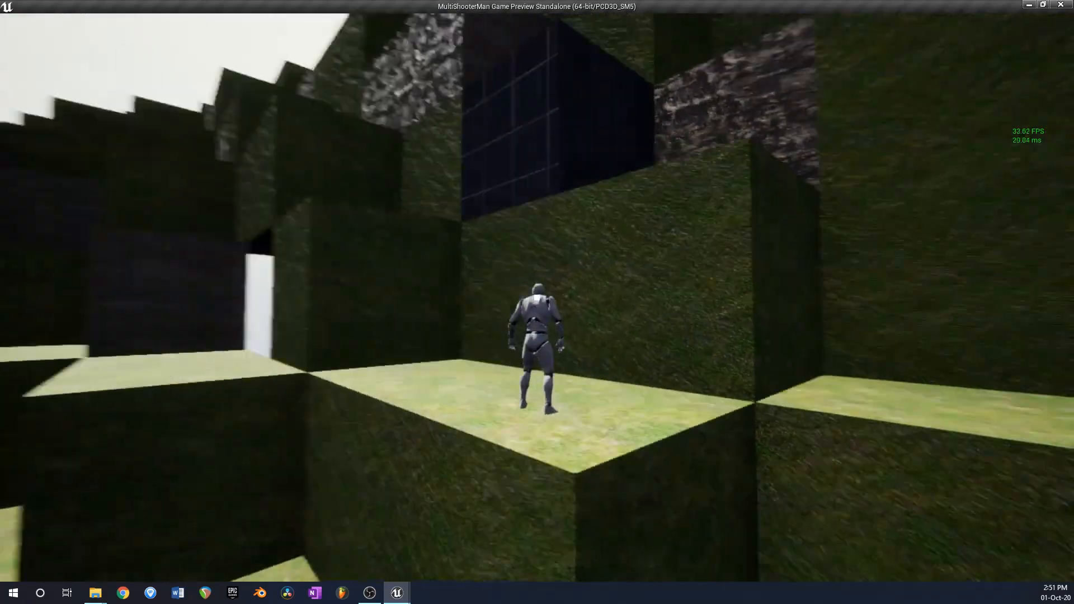
key(w)
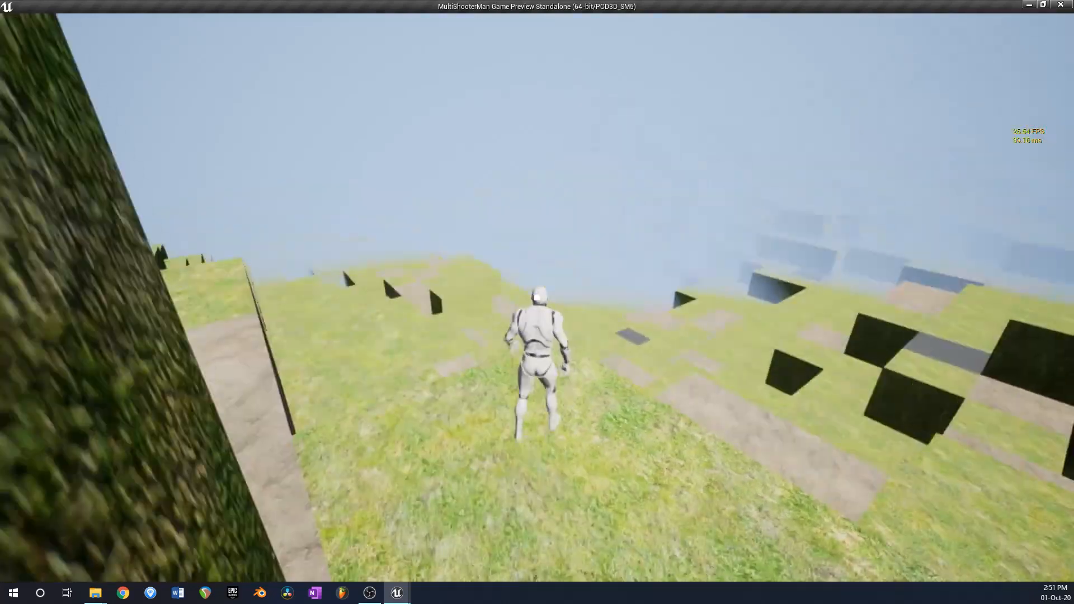
key(w)
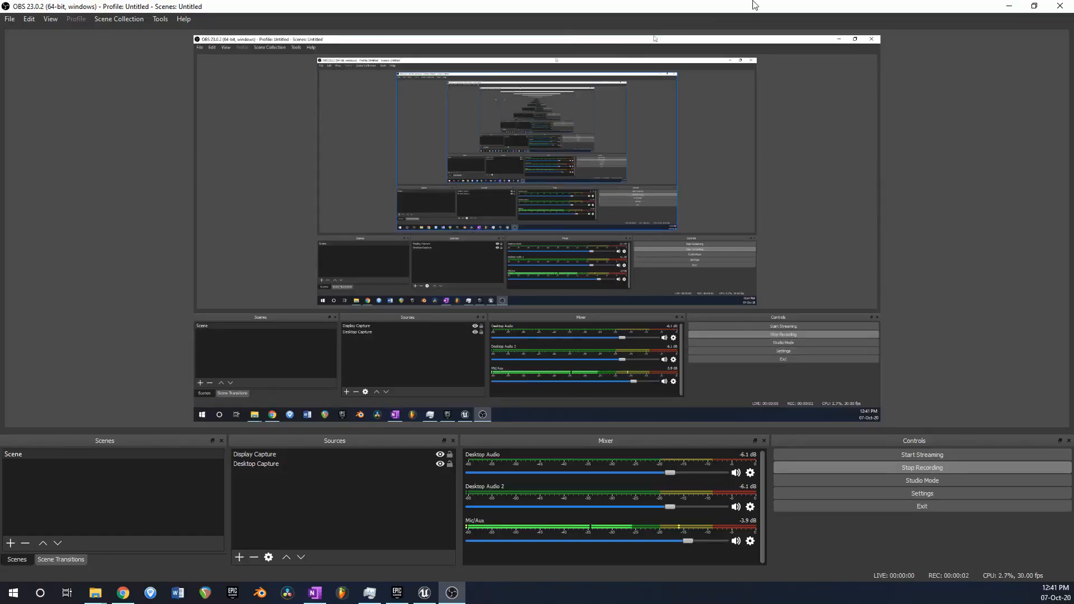
Step: Minimize OBS to return to the game preview, and run across the grass and dirt terrain toward the tall dark tower
click(1015, 5)
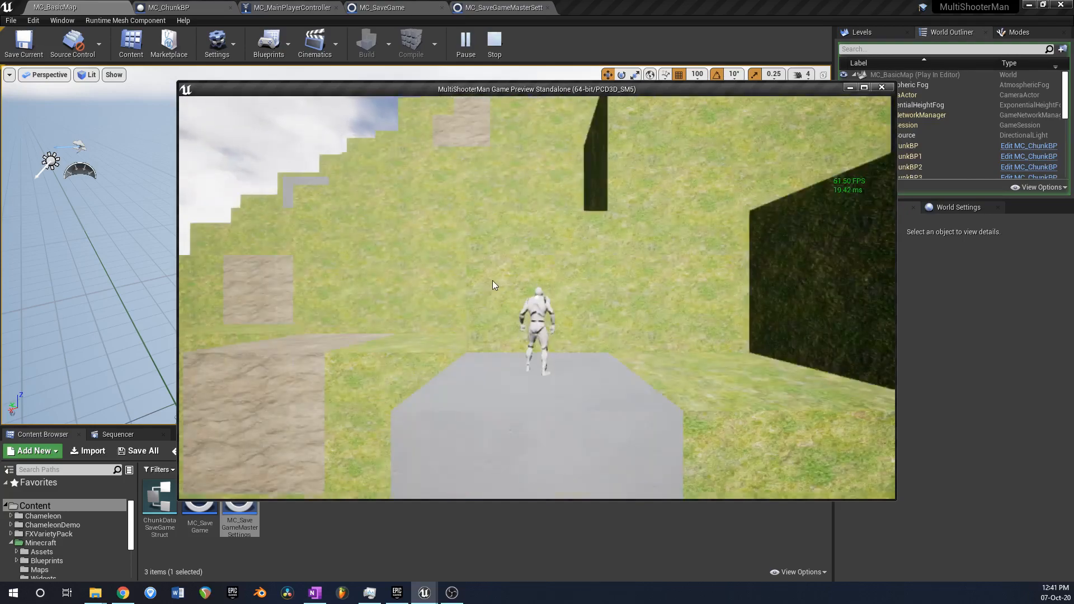
click(492, 280)
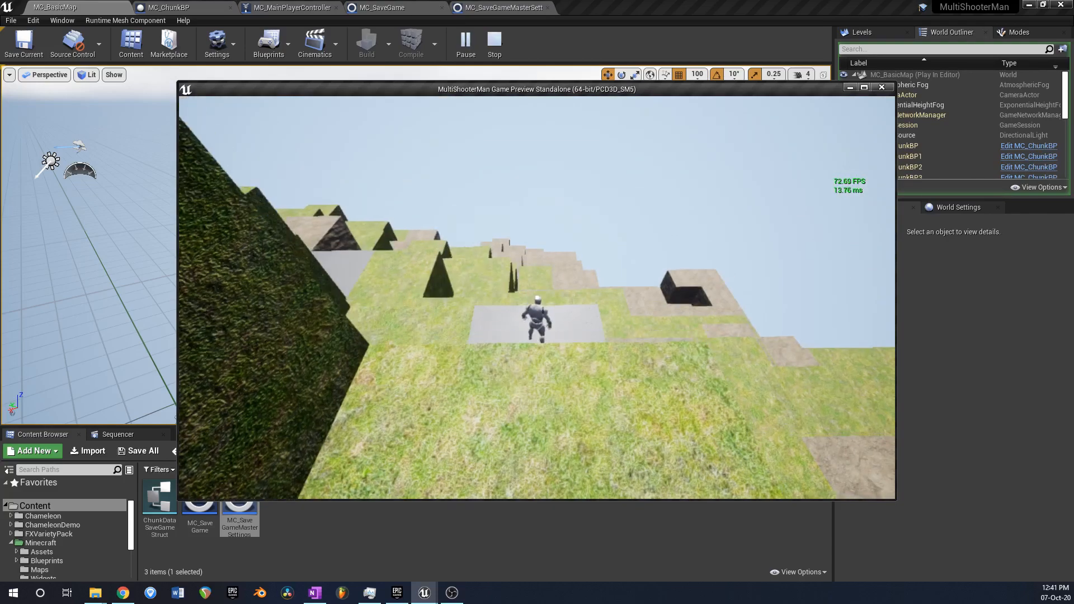
key(w)
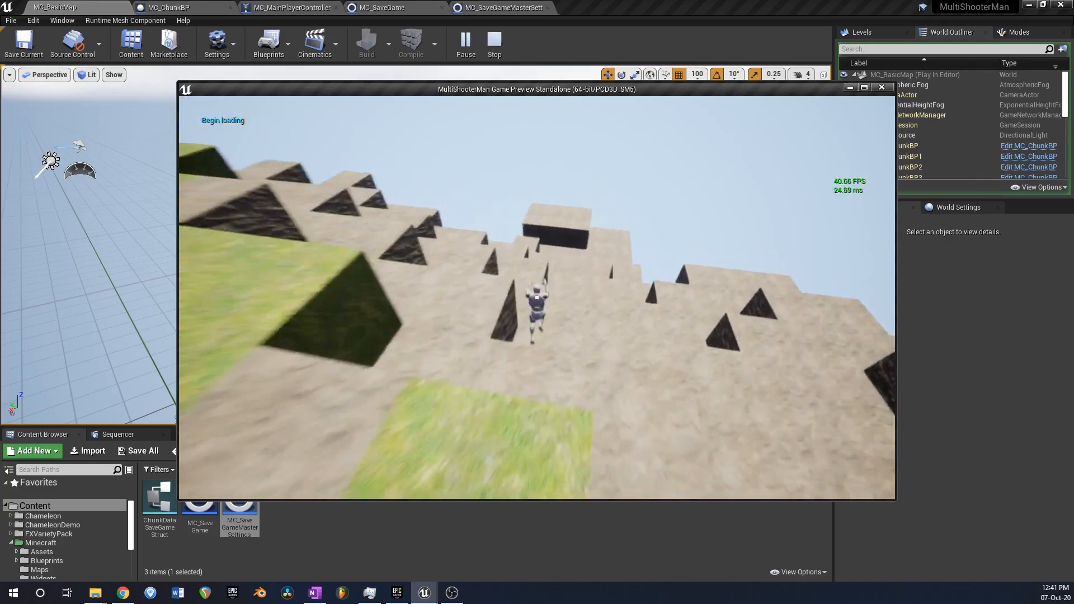
key(space)
key(w)
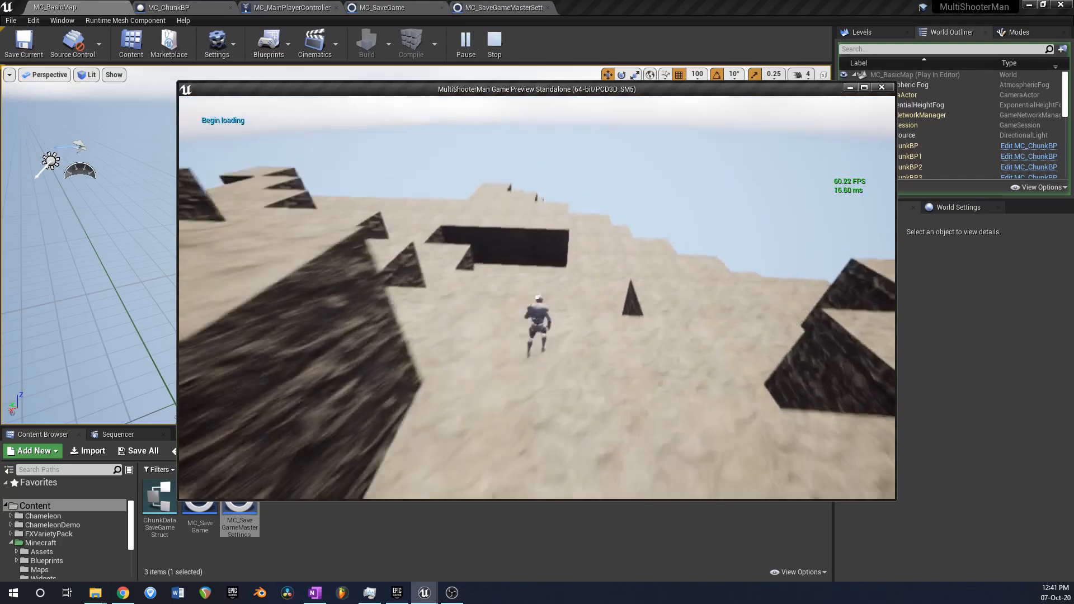
key(w)
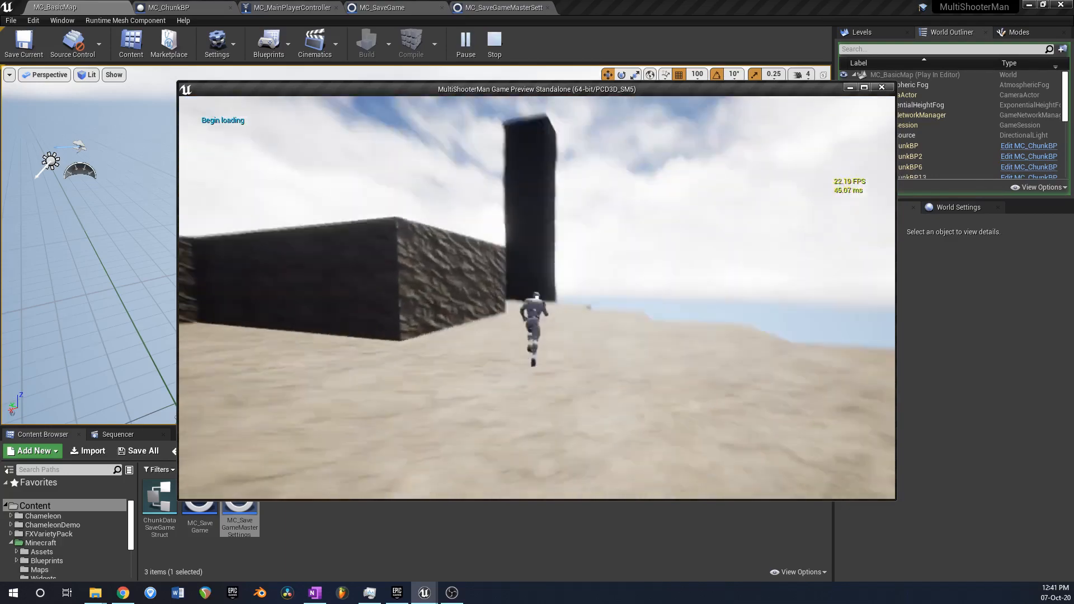
key(w)
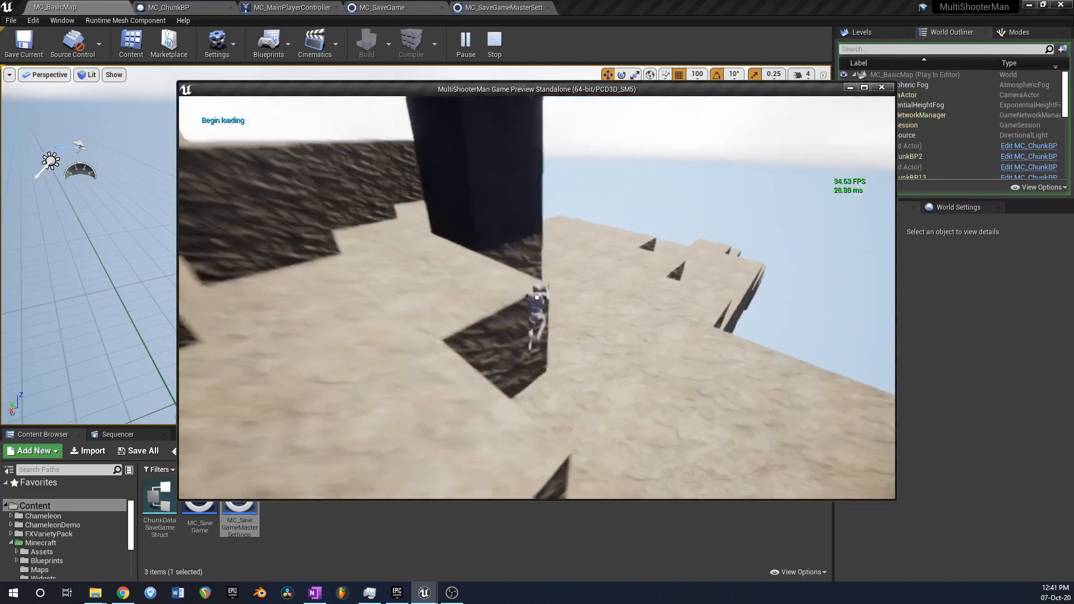
Step: Break a dirt ground block in first-person view, and run across the dirt terrain to the tall stone towers
key(w)
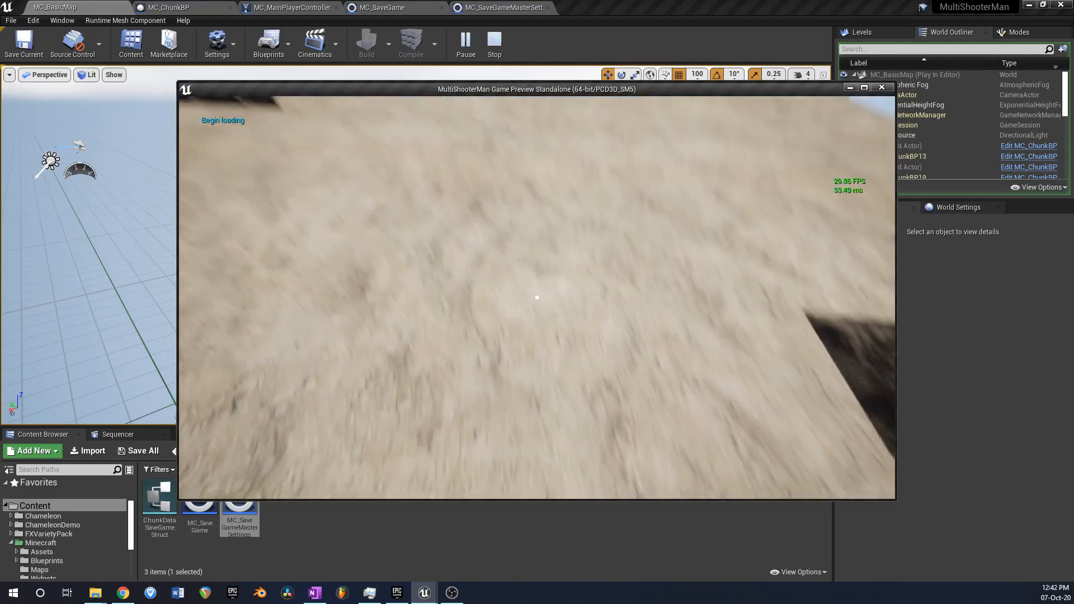
key(w)
click(536, 298)
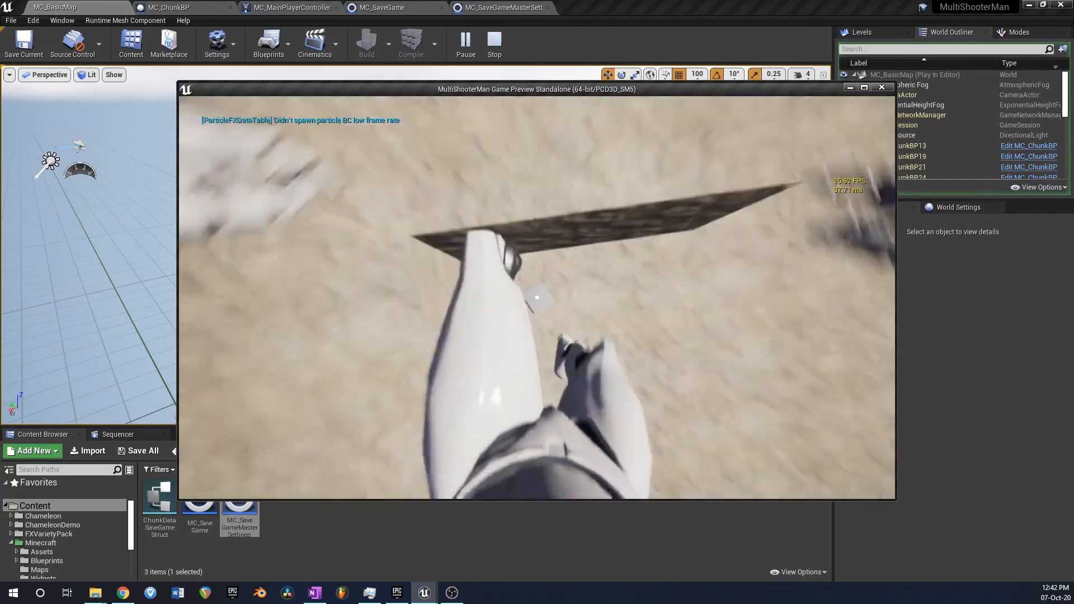
key(w)
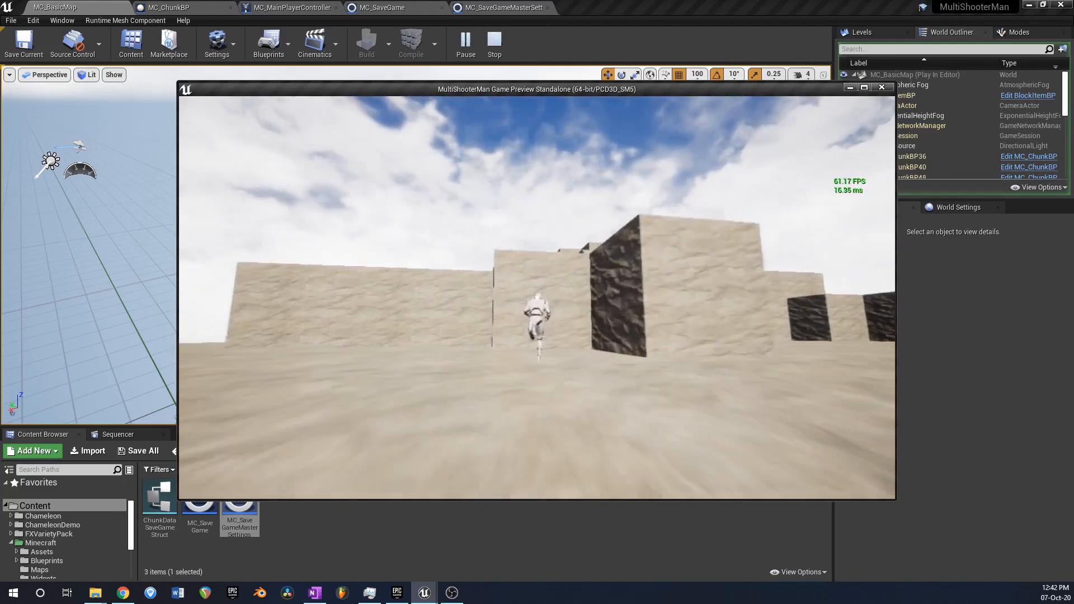
key(w)
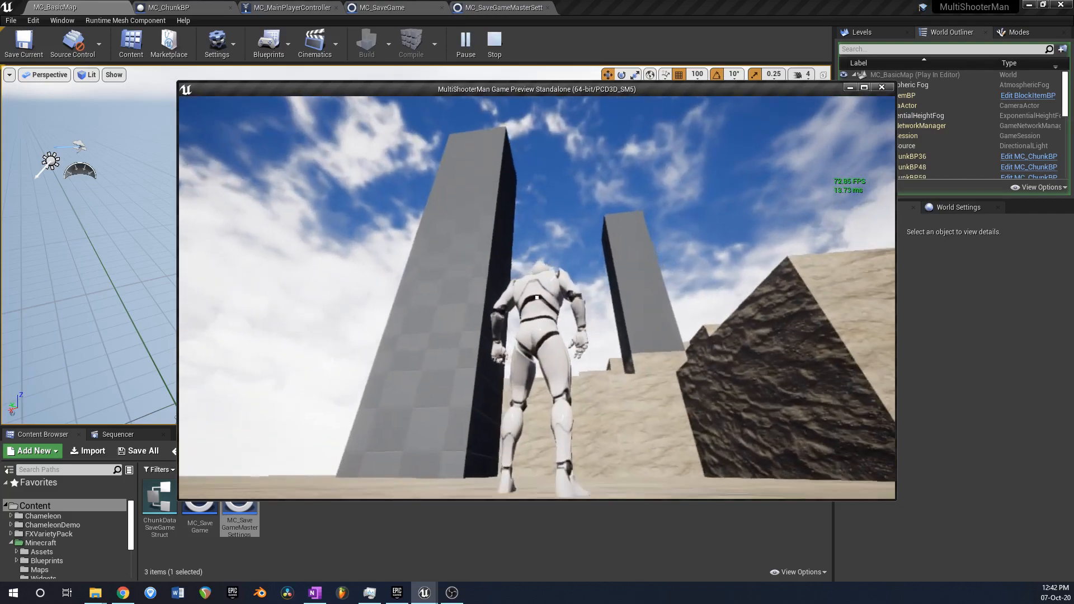
Step: Run the third-person character over the stone strip and the surrounding dirt terrain toward the tall stone tower
key(l)
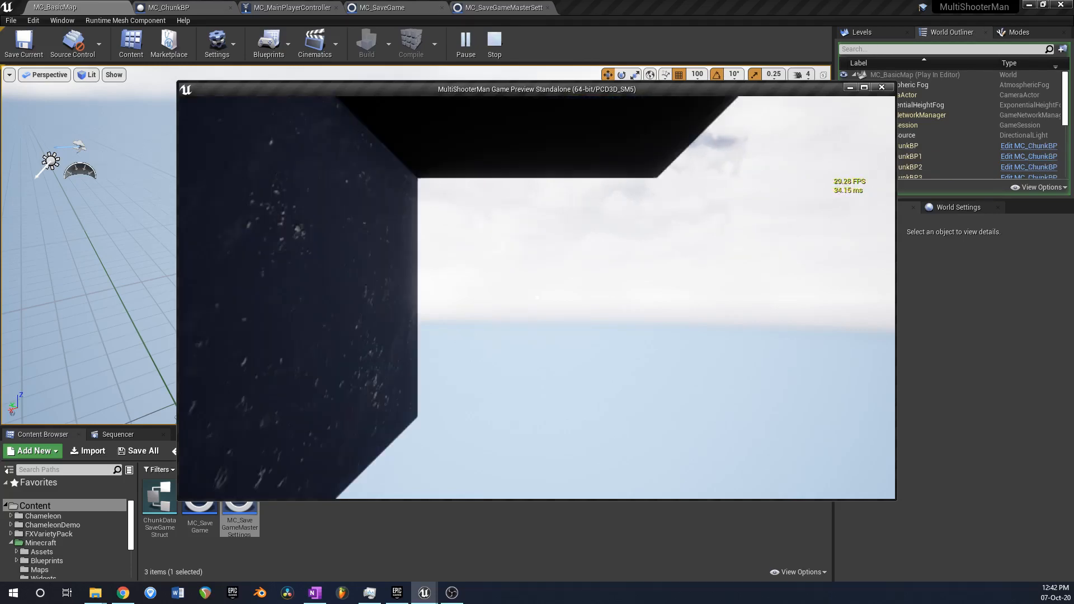
key(w)
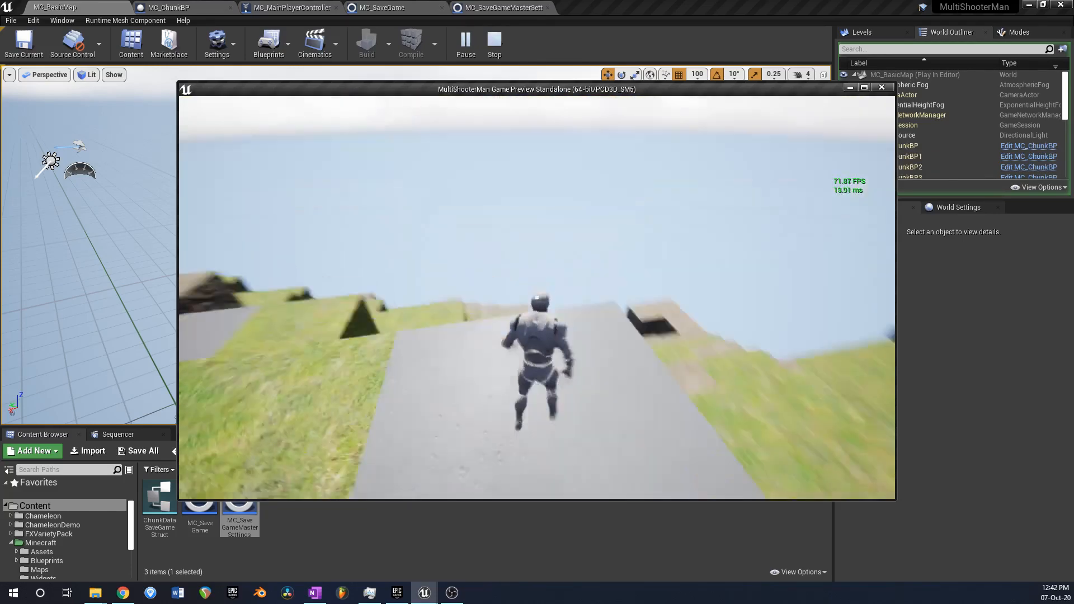
key(l)
key(w)
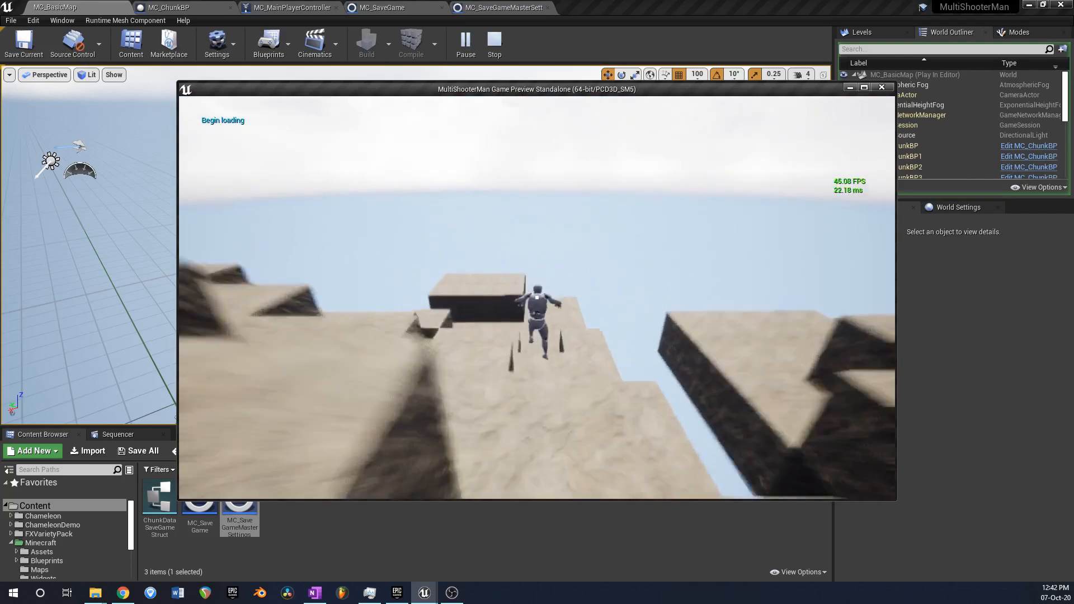
key(w)
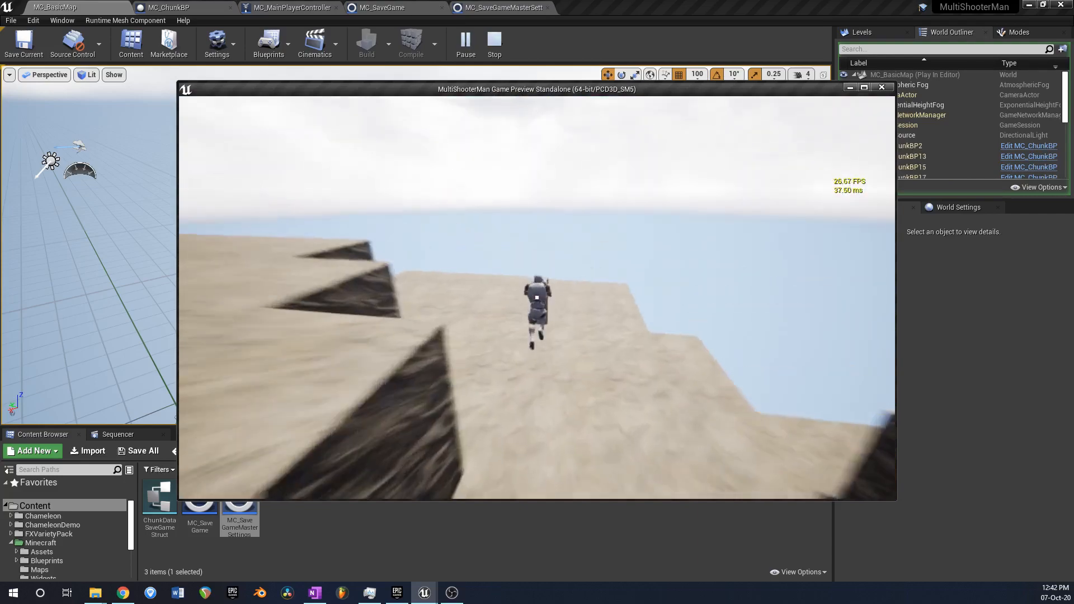
key(w)
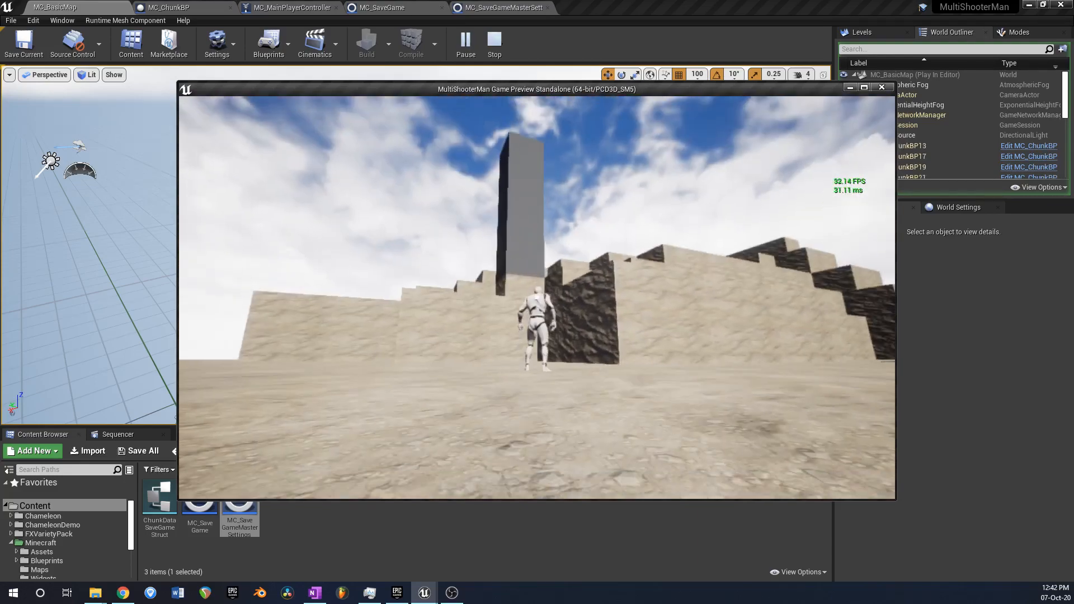
key(w)
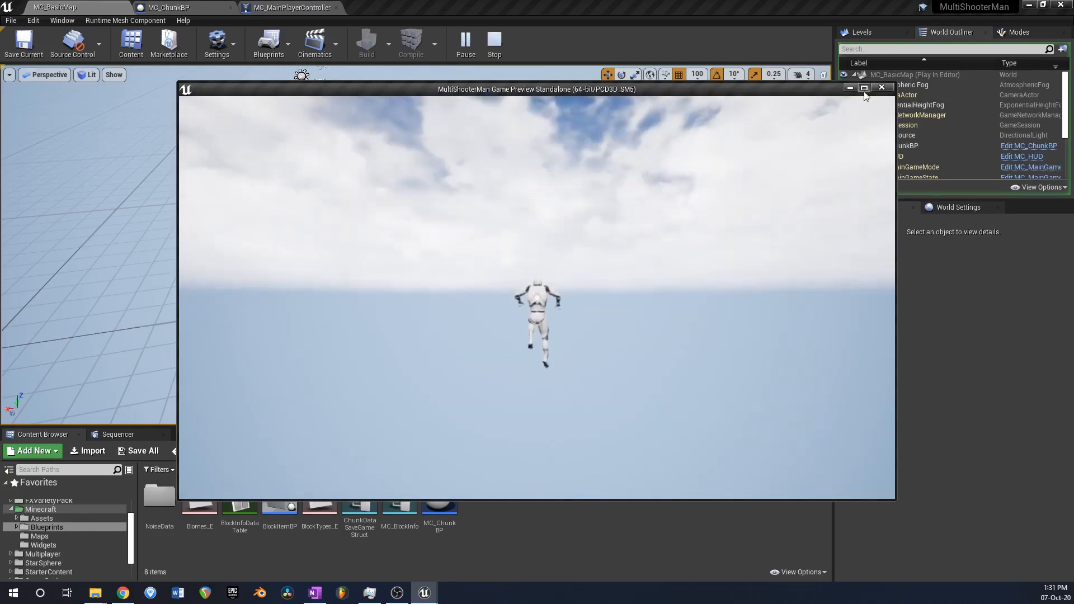
Step: Return to the game preview from OBS and run the character across the grassy hillside onto the dirt terrain
click(863, 88)
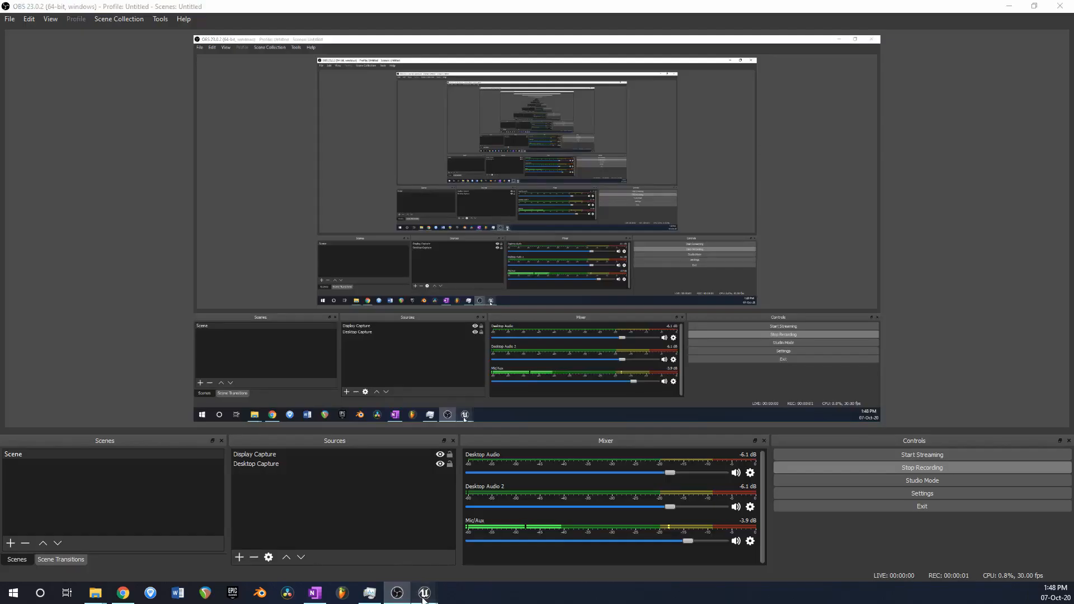
mouse_move(424, 593)
click(452, 546)
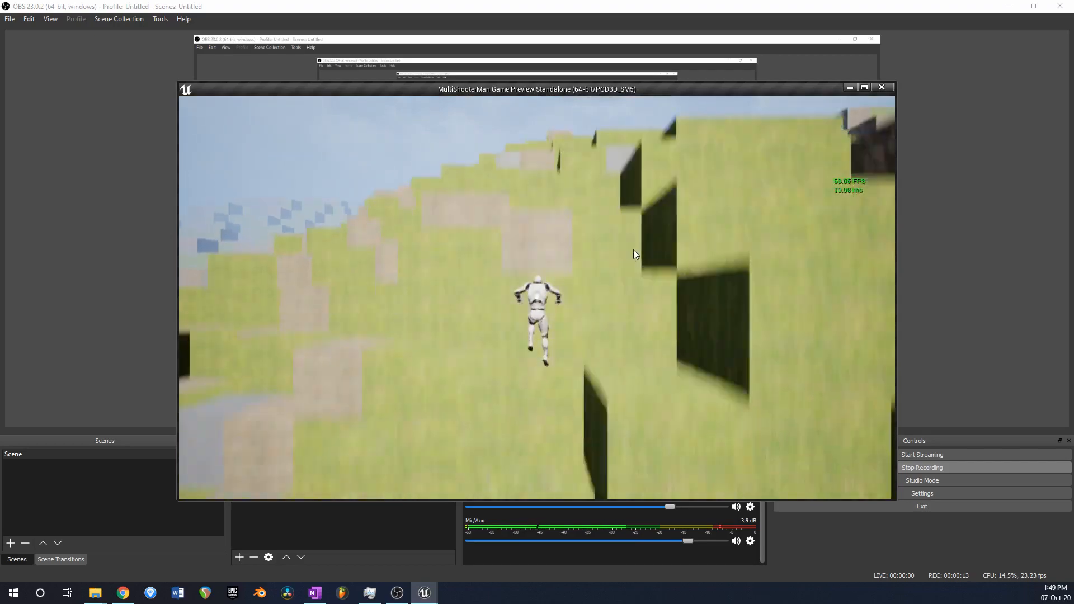
click(511, 259)
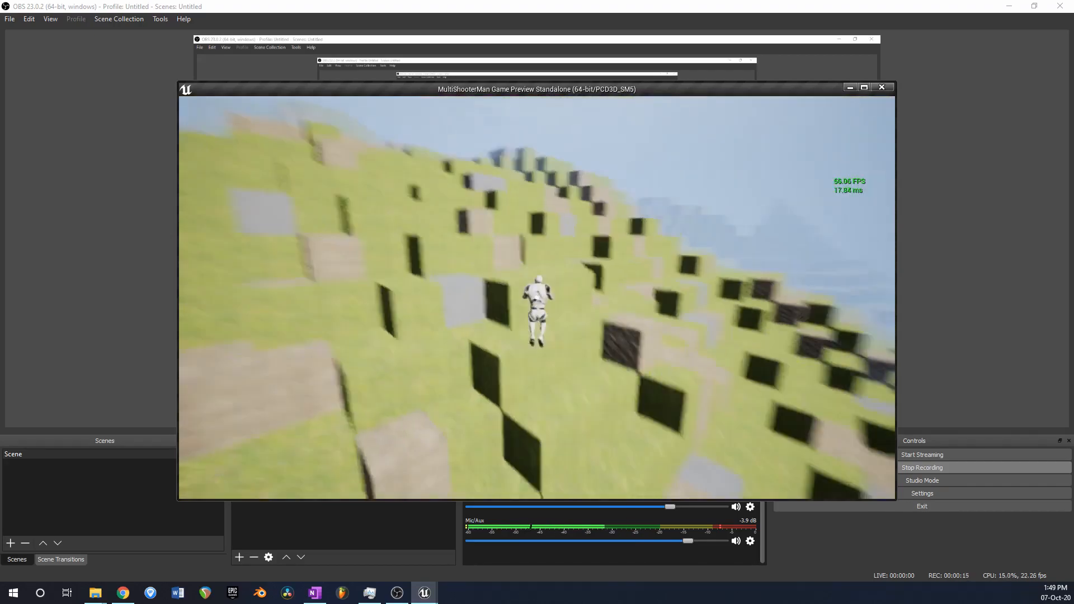
key(w)
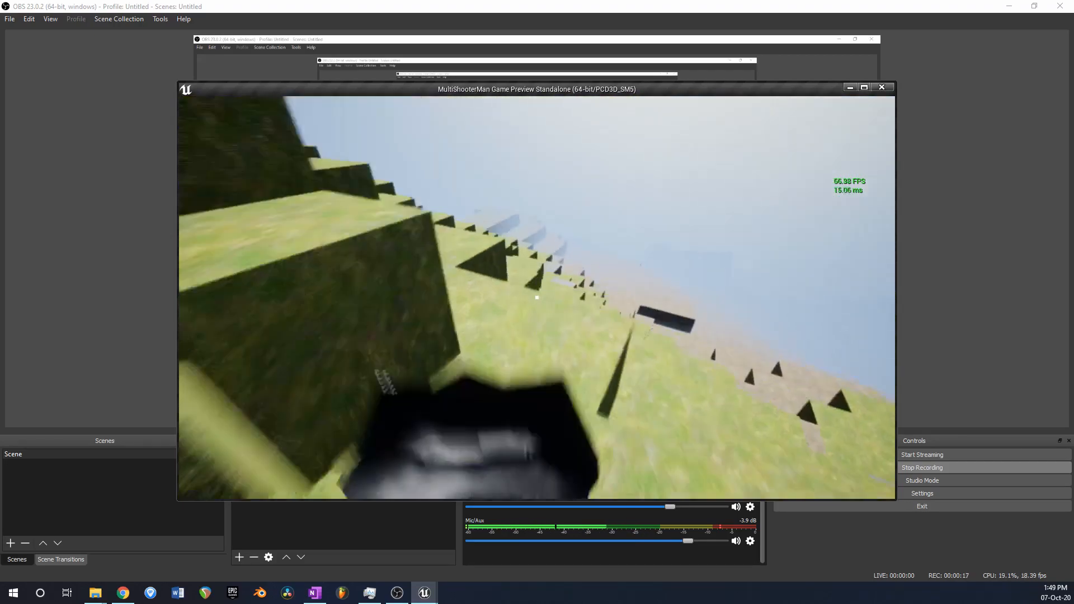
key(w)
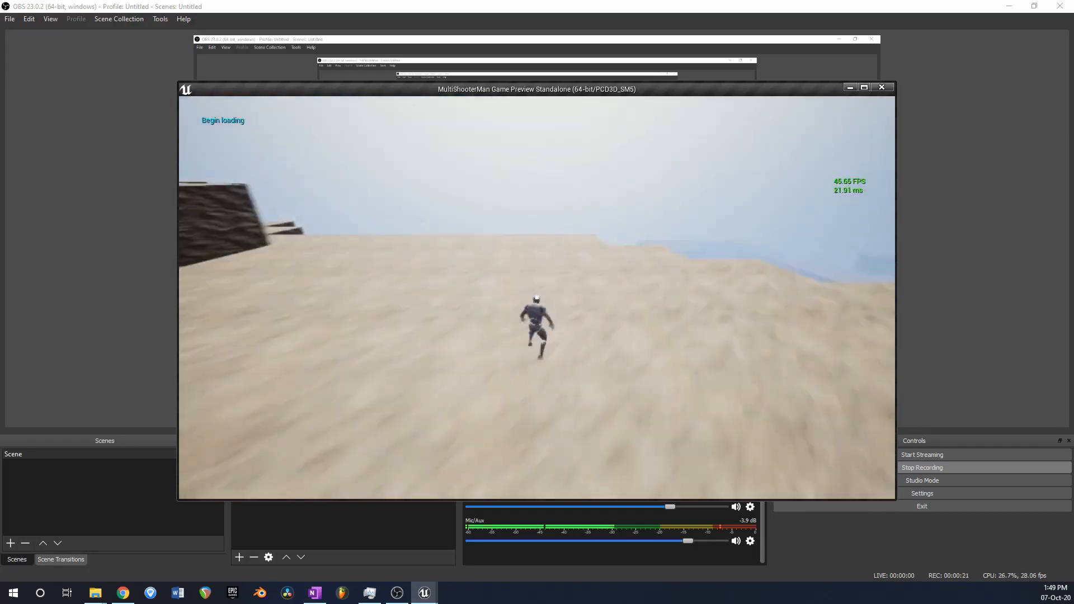
Step: Break several neighbouring dirt blocks in first-person view to open a pit in the ground
click(537, 297)
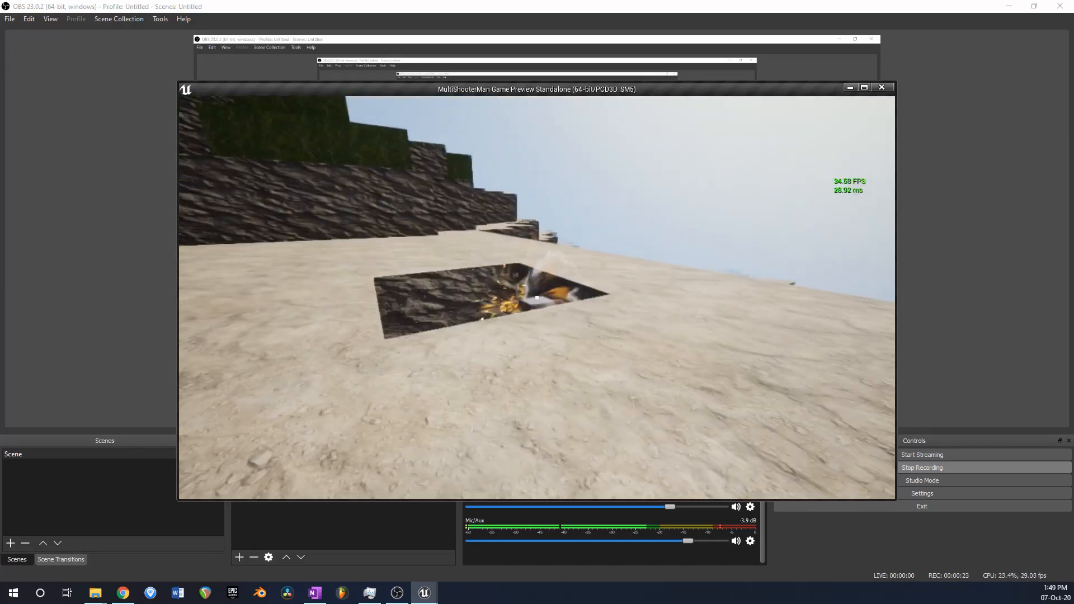
click(537, 298)
click(537, 297)
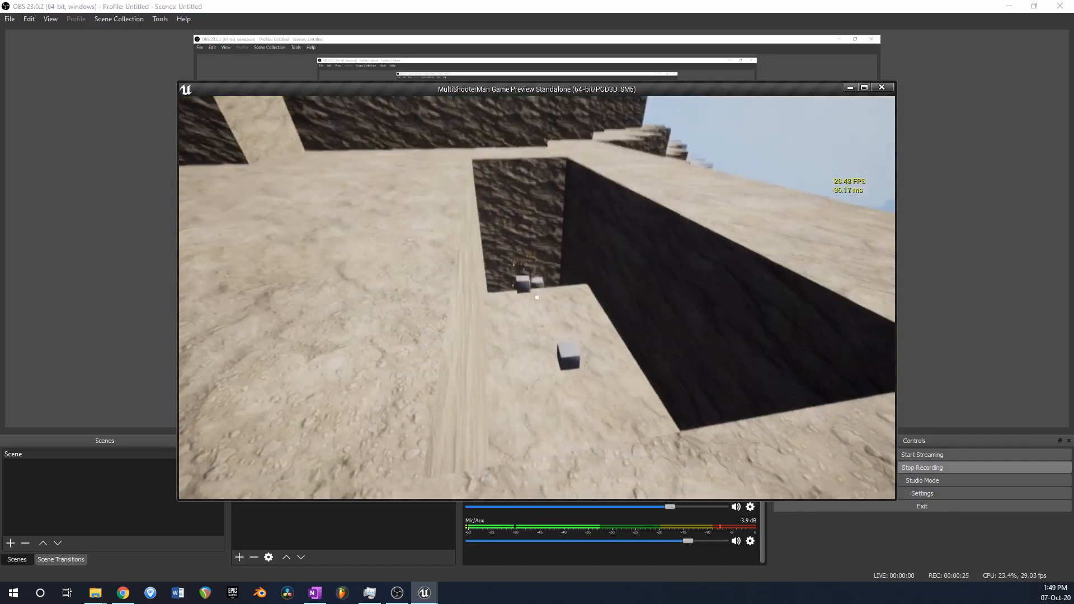
click(537, 297)
Step: Drop through the dug pit and run the character through the stone-floored cavern to the dirt ledges
key(w)
key(w)
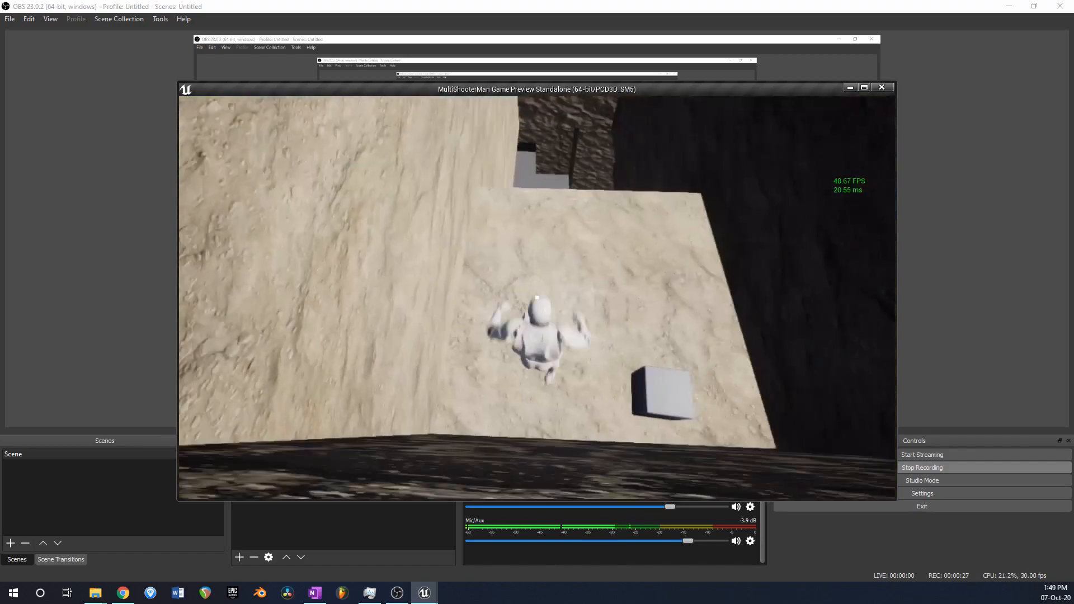
key(w)
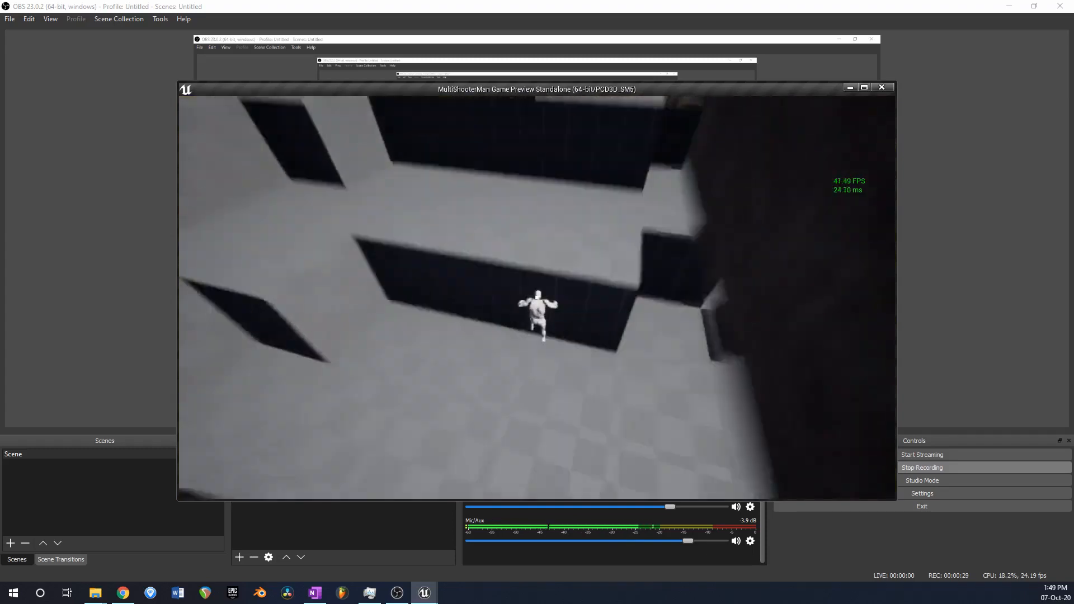
key(w)
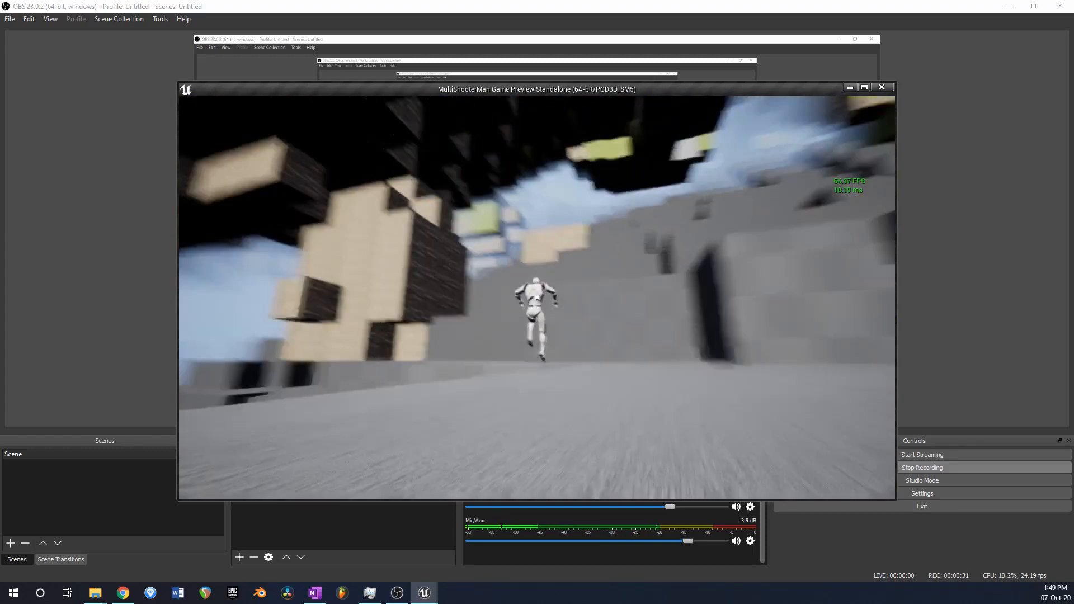
key(w)
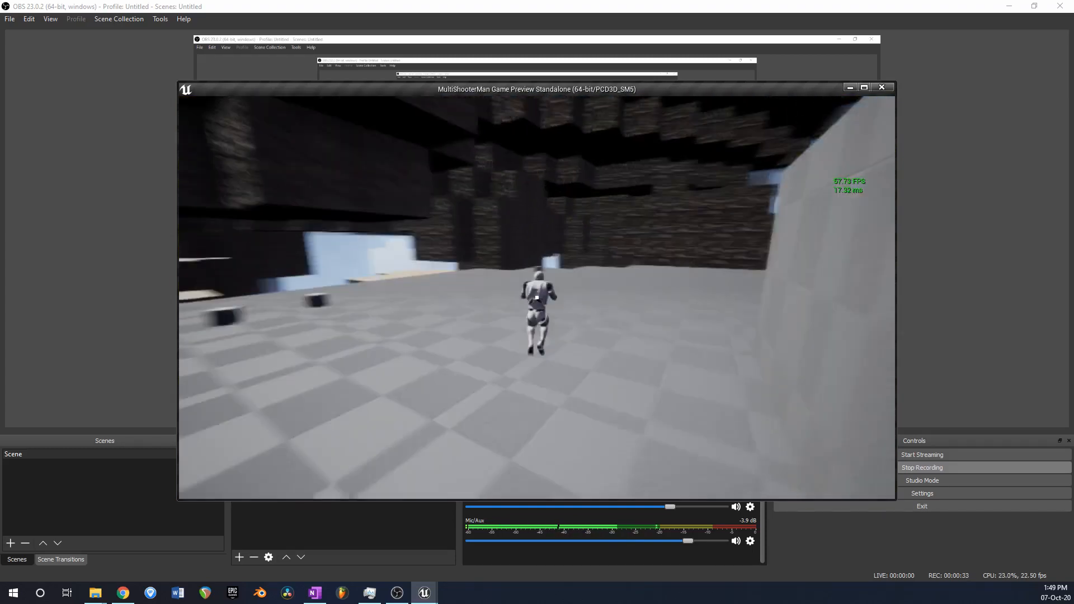
key(w)
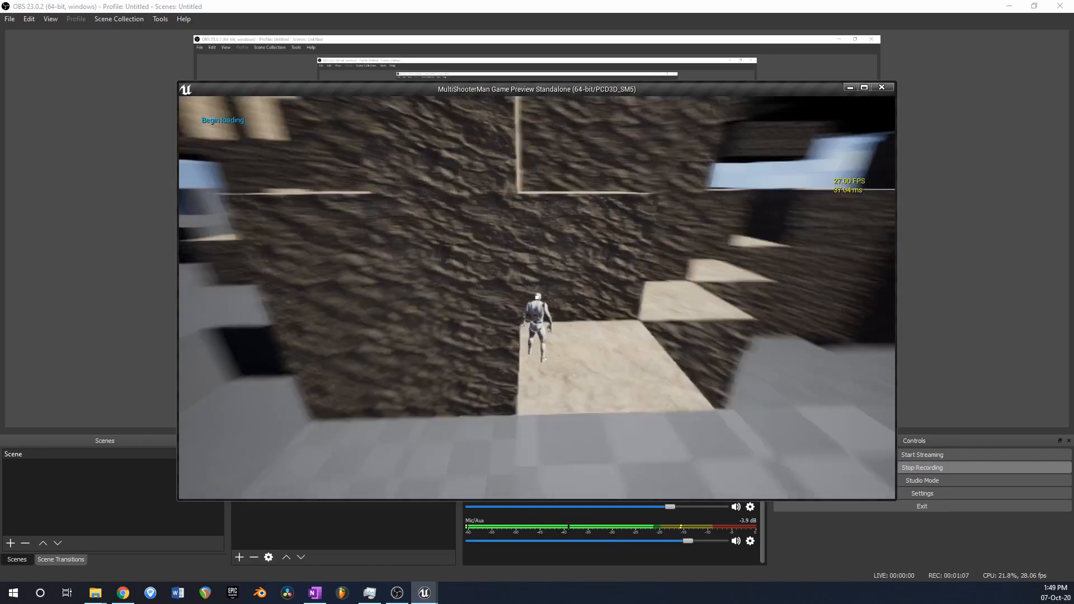
key(w)
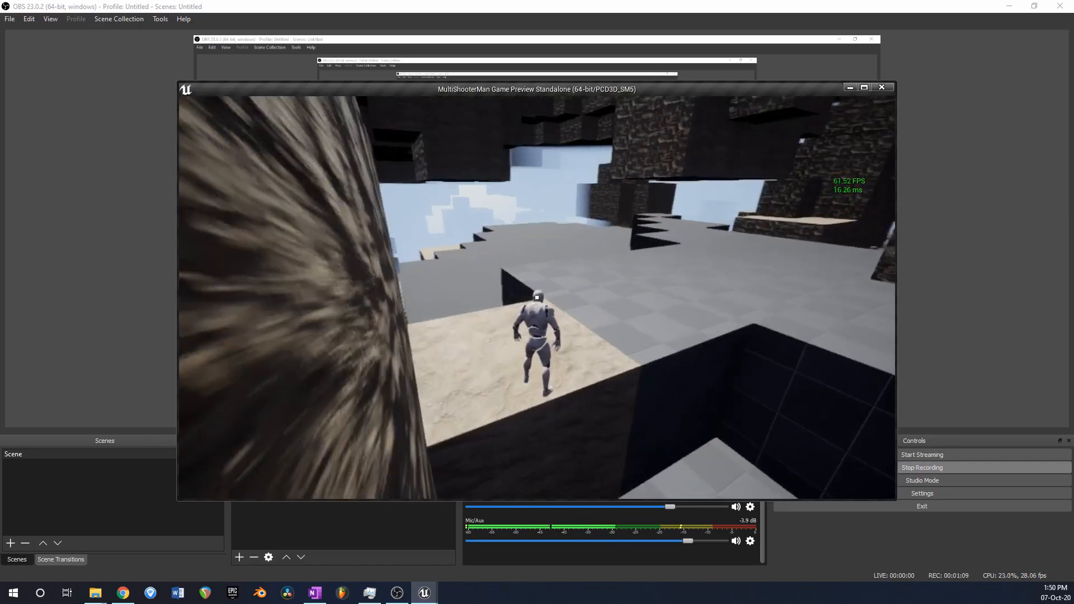
Step: End the game session, save the MC_ChunkBP Blueprint in Unreal Editor, and launch the game preview from MC_BasicMap
key(Escape)
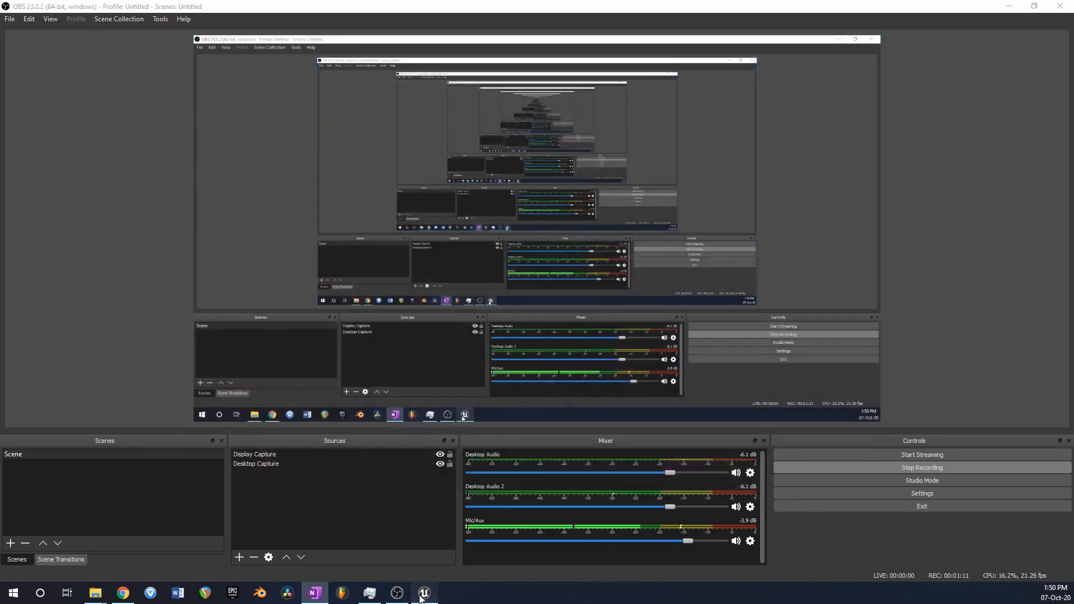
click(422, 594)
click(166, 7)
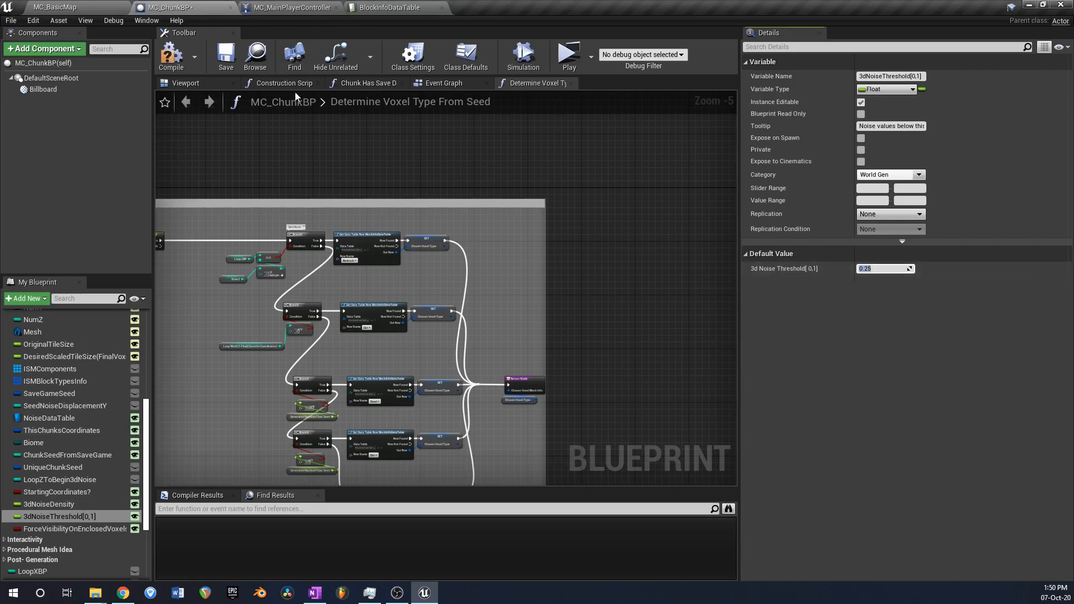
click(224, 56)
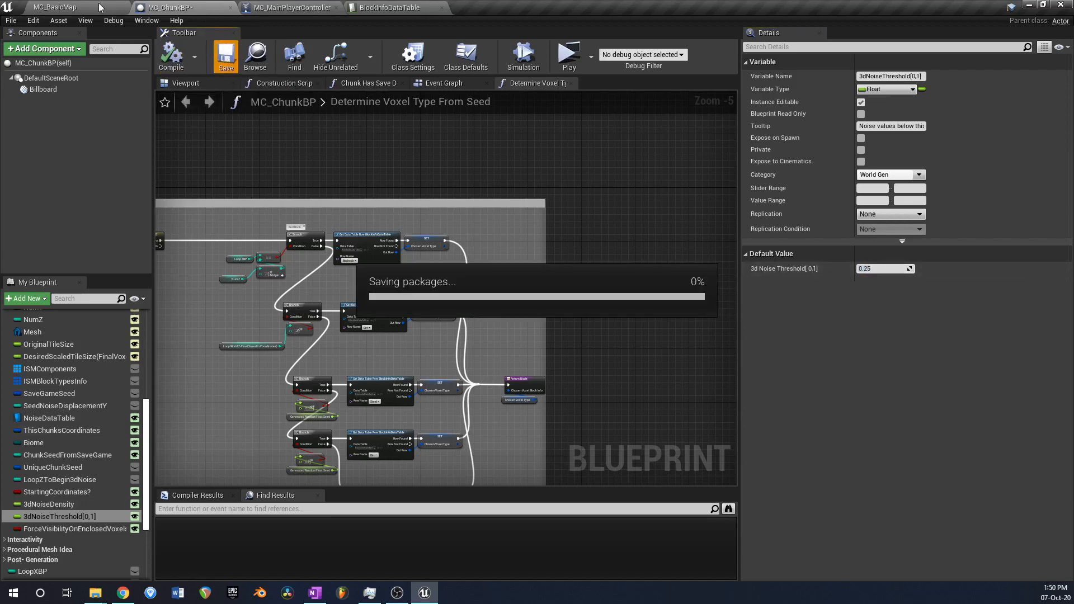
click(60, 7)
click(466, 44)
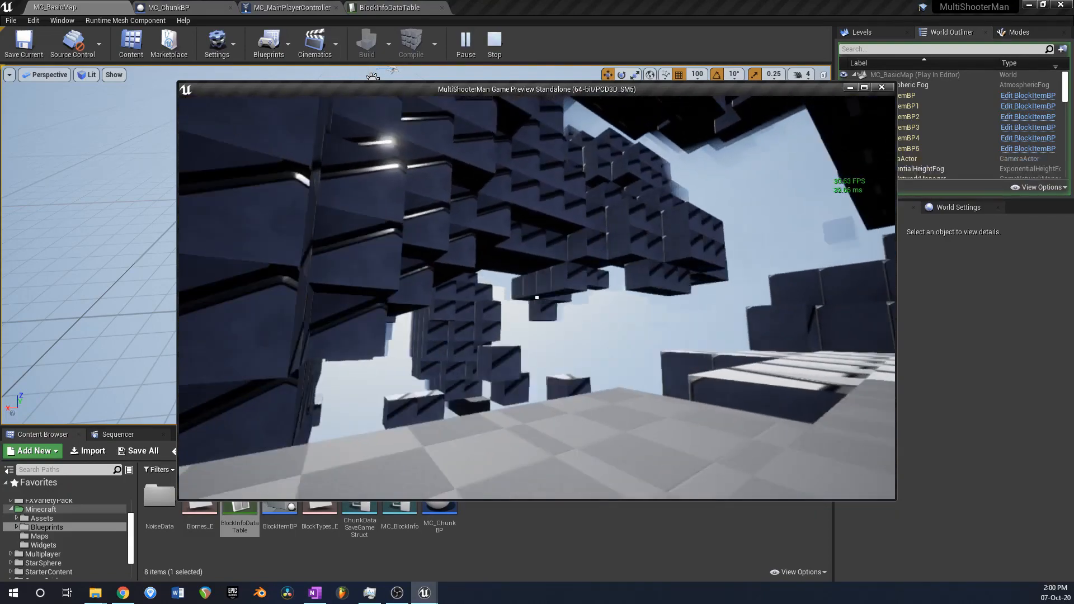
Step: Run and jump the character through the caverns of beveled blocks and across their checkered stone floor
key(w)
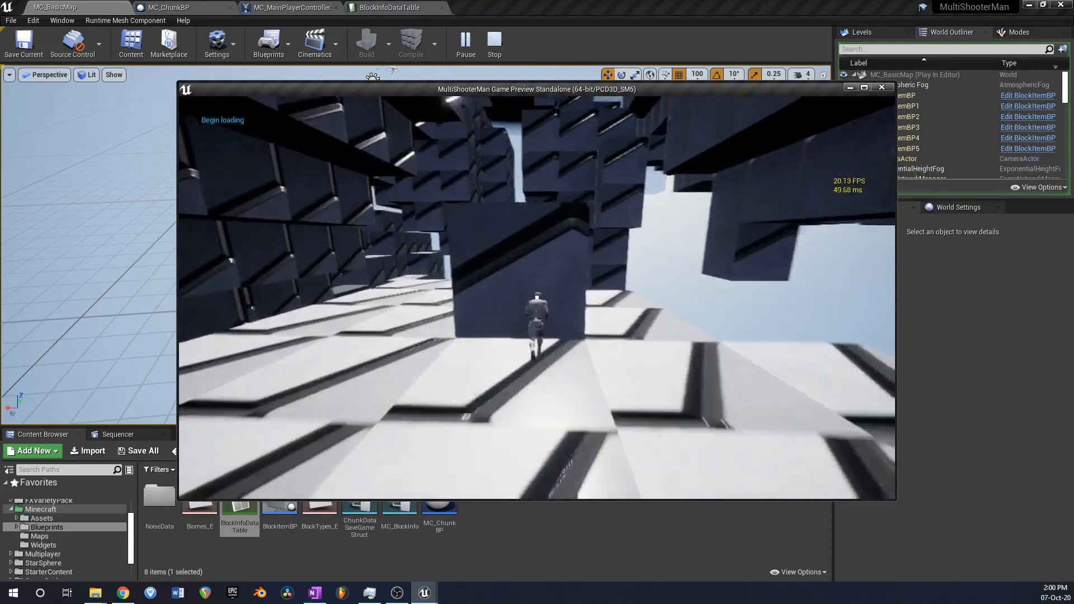
key(w)
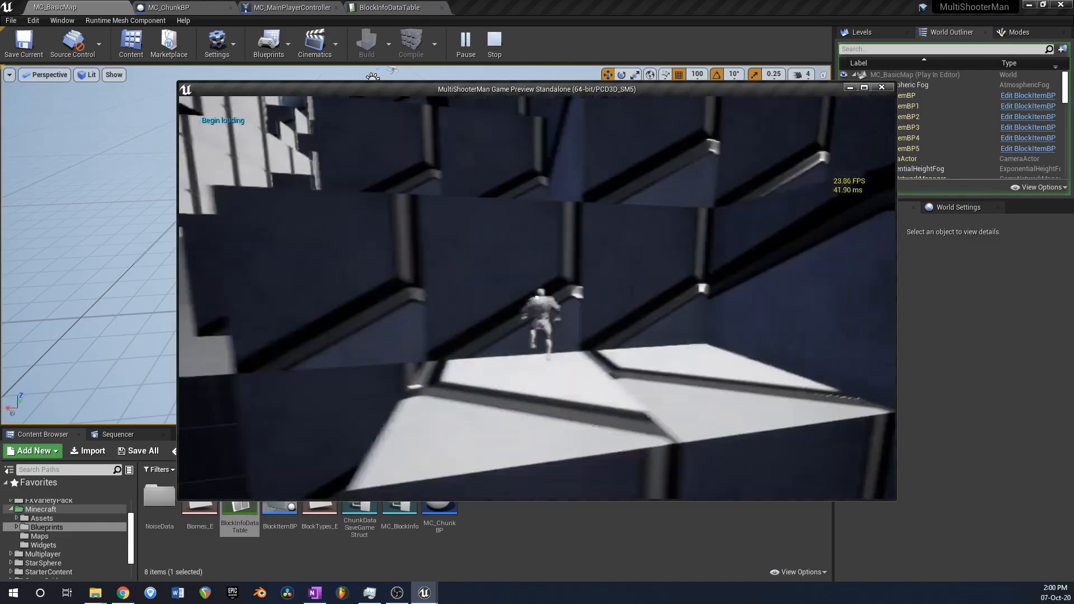
key(w)
key(space)
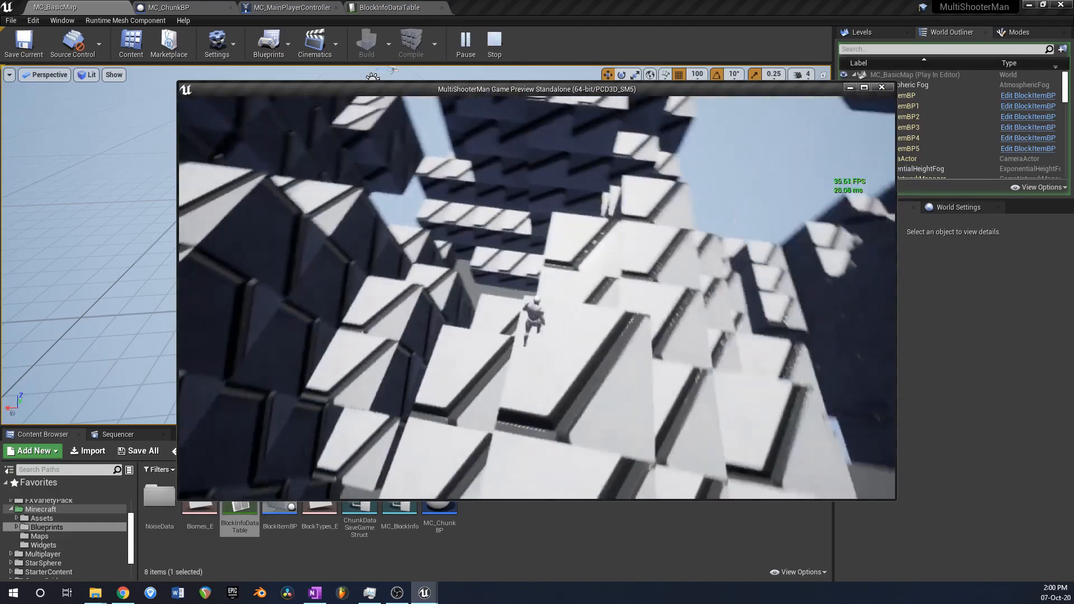
key(w)
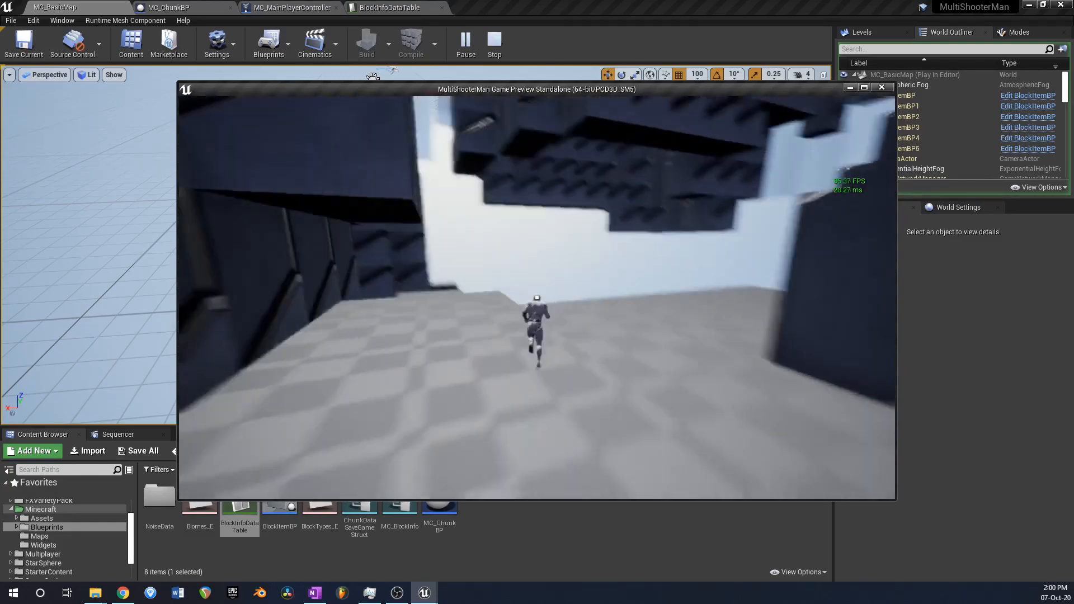
key(w)
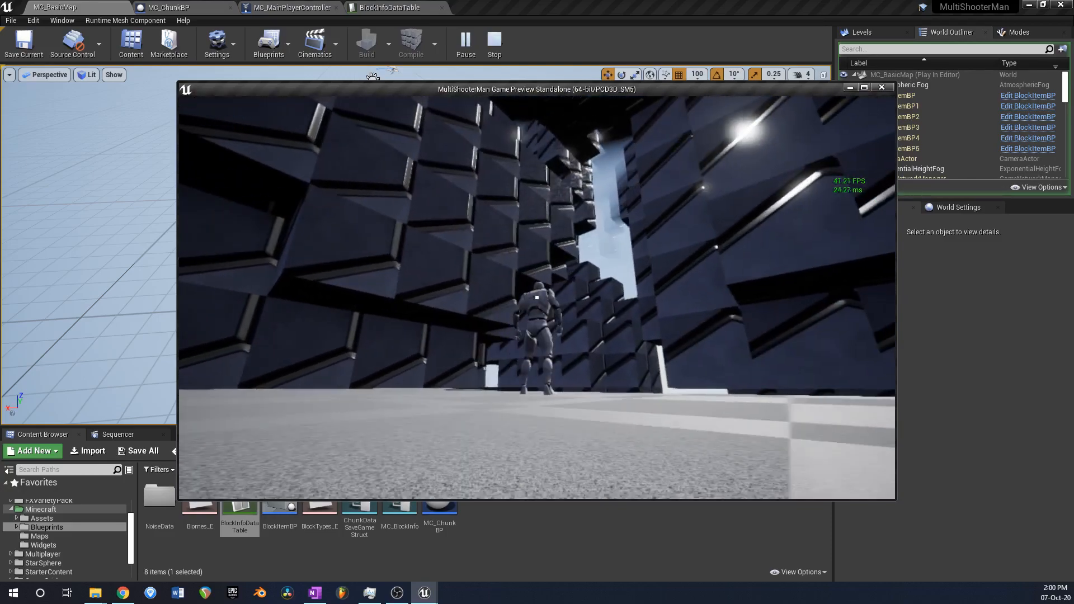
key(w)
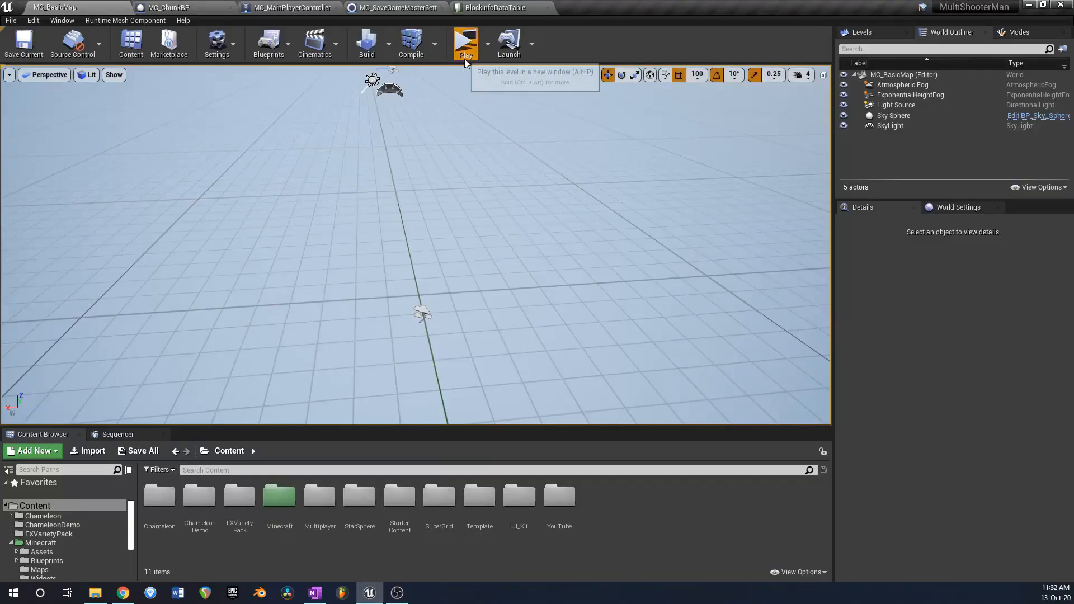
Step: Play the MC_BasicMap level in a new window and maximize the game preview
click(464, 54)
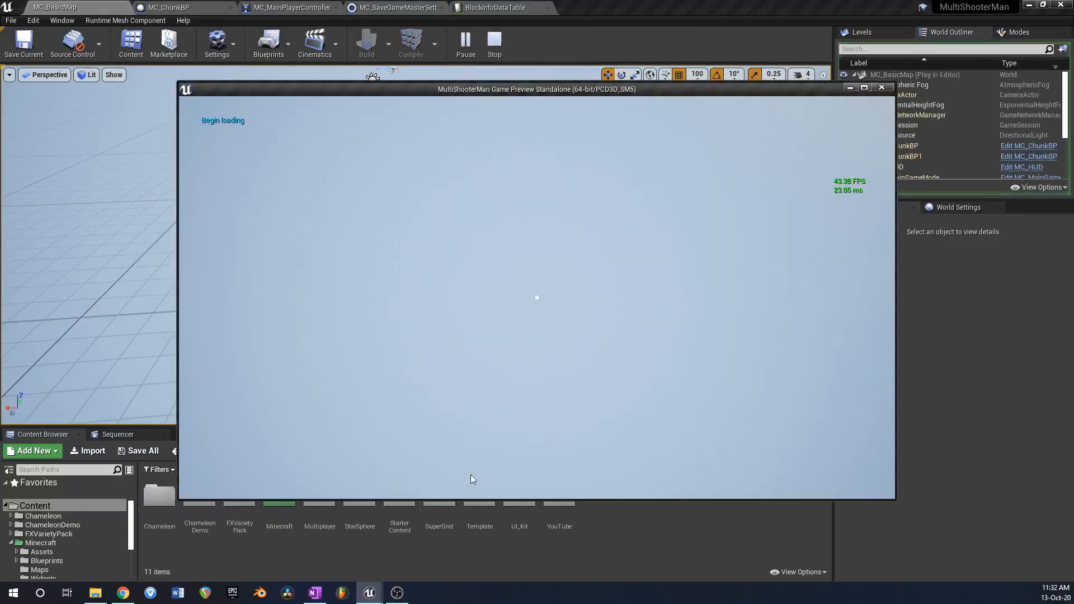
click(397, 592)
click(405, 598)
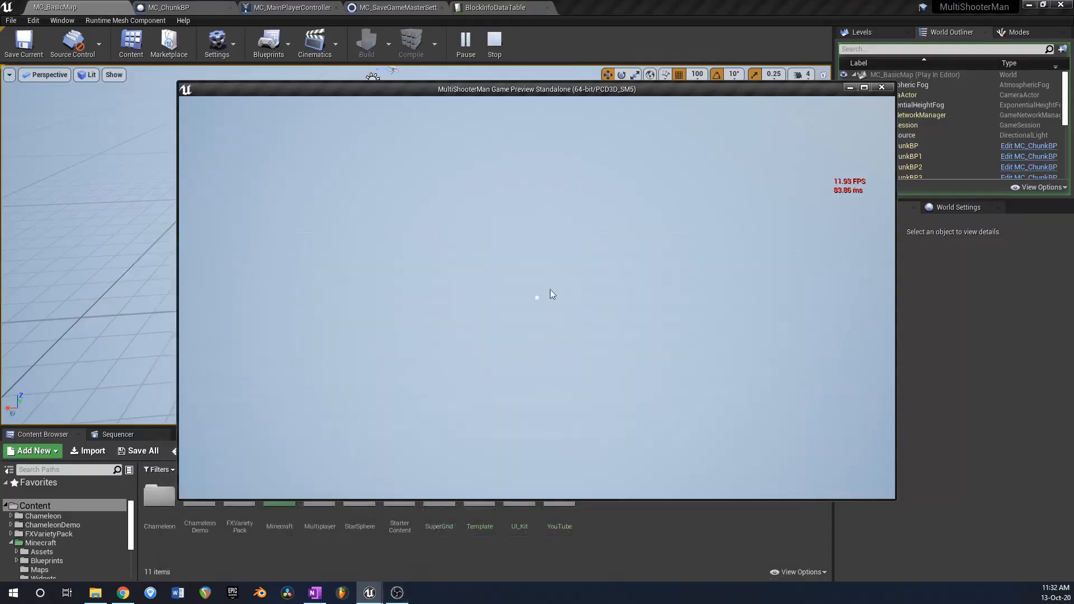
click(864, 88)
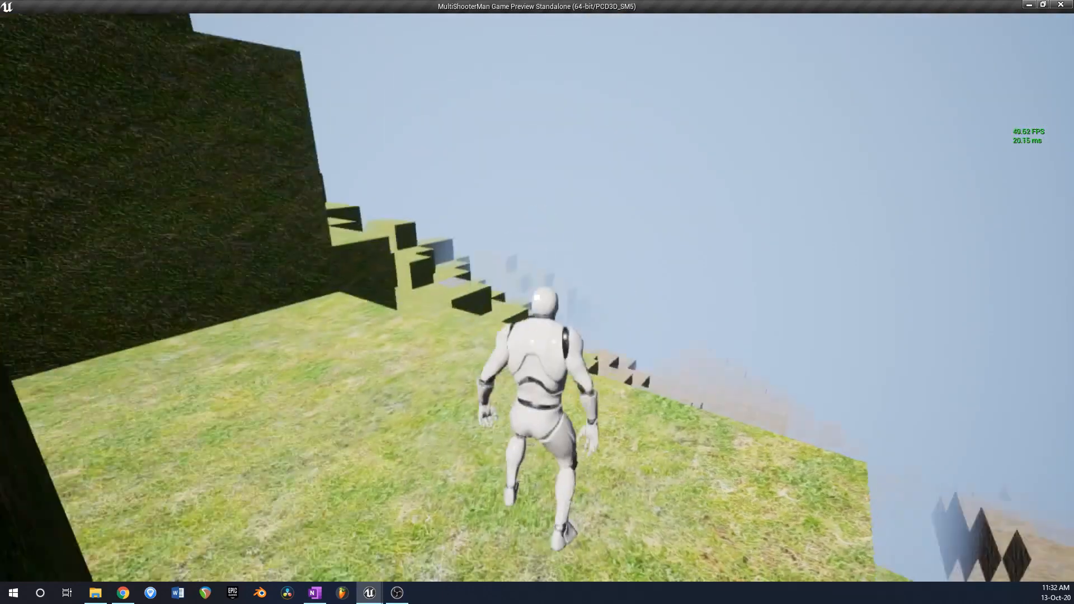
Step: Run the character down the grassy hillside and past the dirt patches onto the beveled stone blocks
key(w)
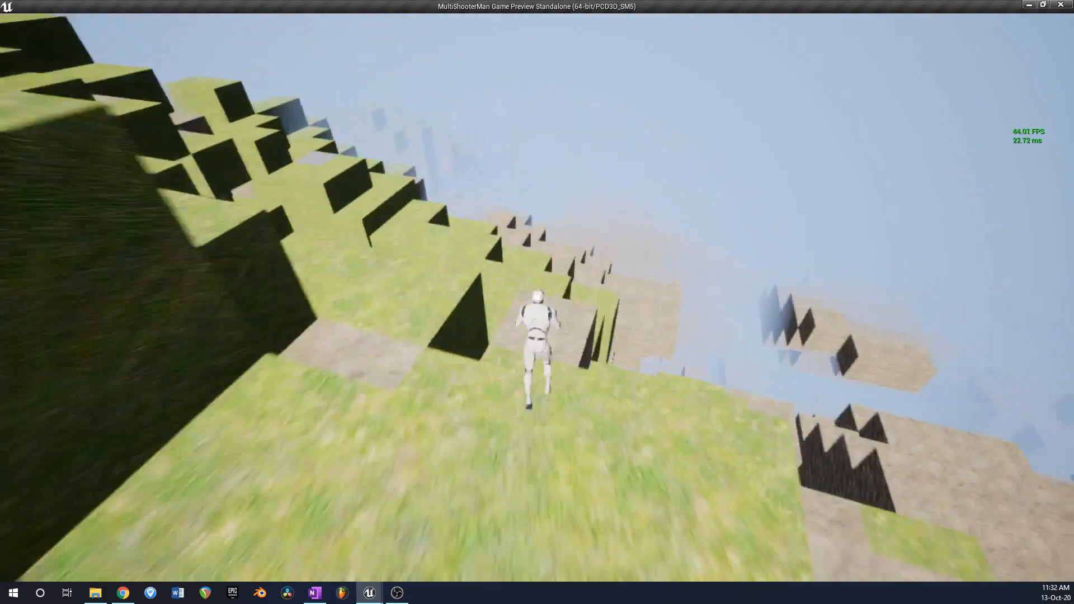
key(w)
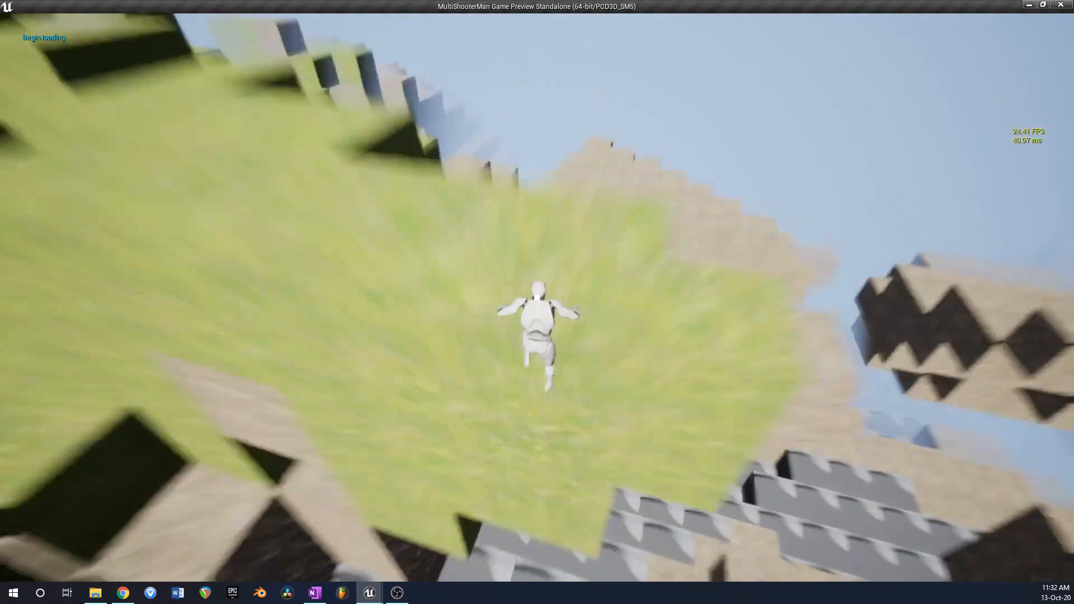
key(w)
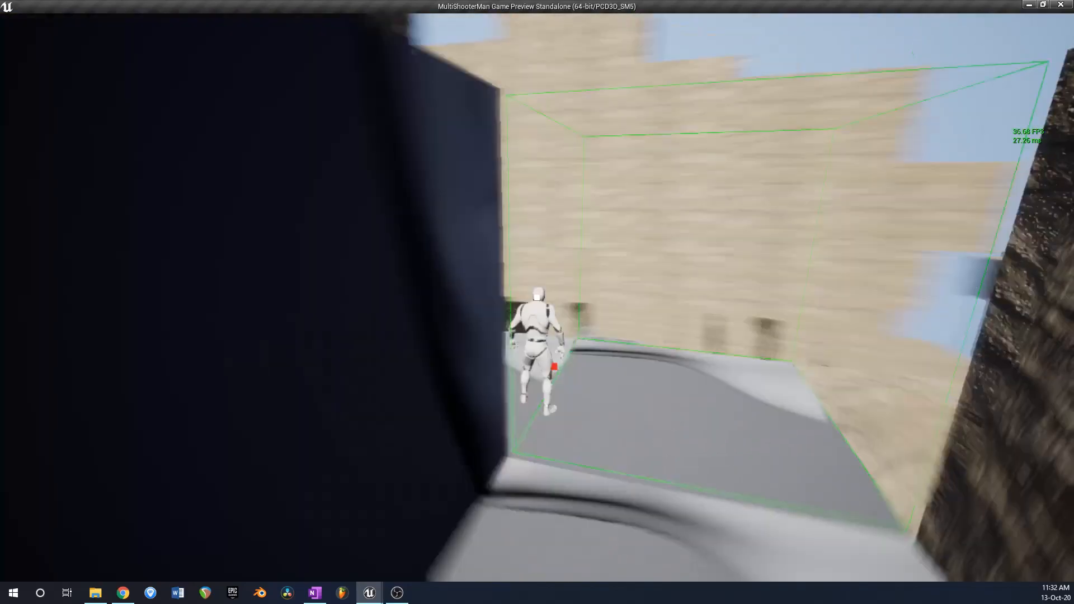
Step: Run the character across the gray beveled blocks, between the sandstone walls, and out onto the open sandy ground
key(w)
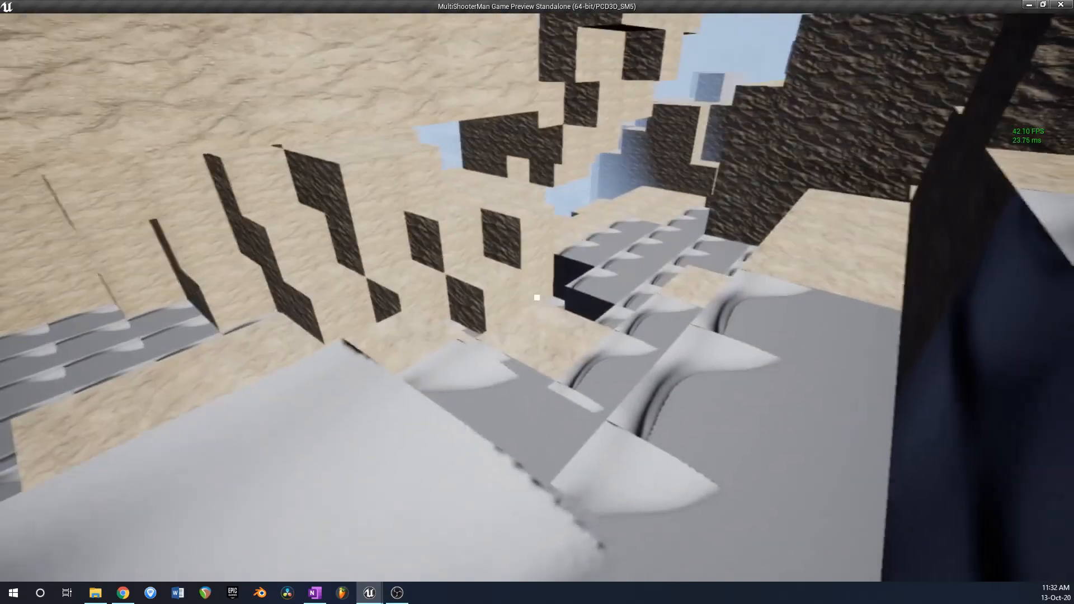
key(w)
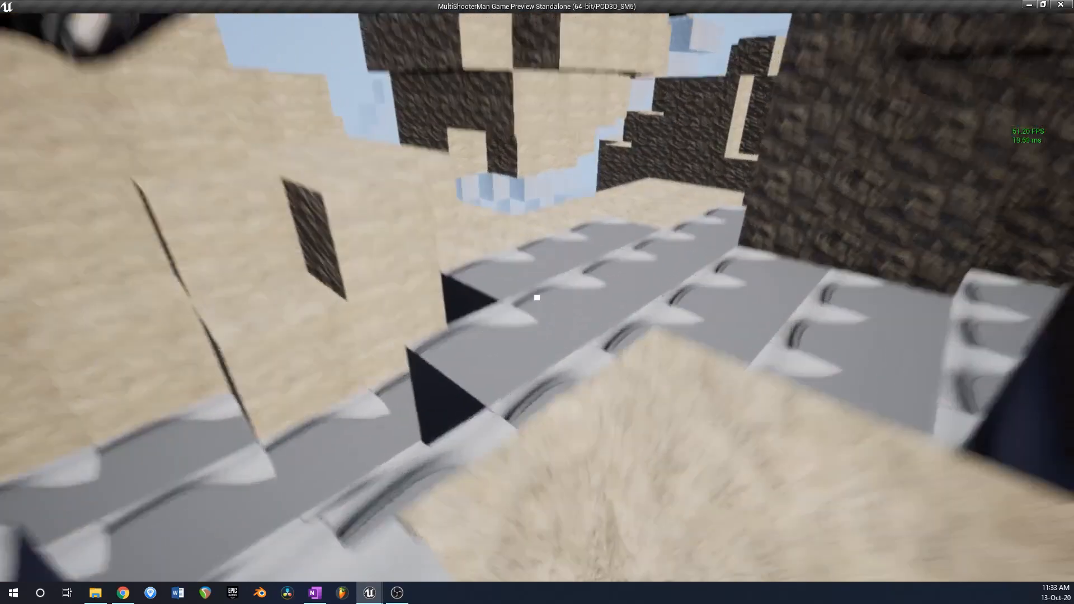
key(w)
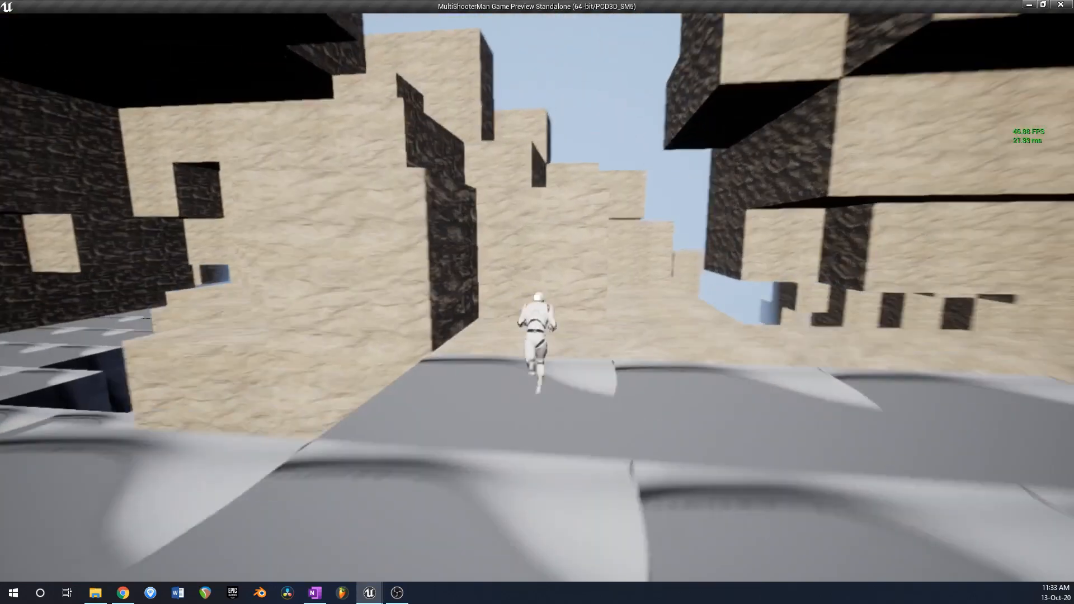
key(w)
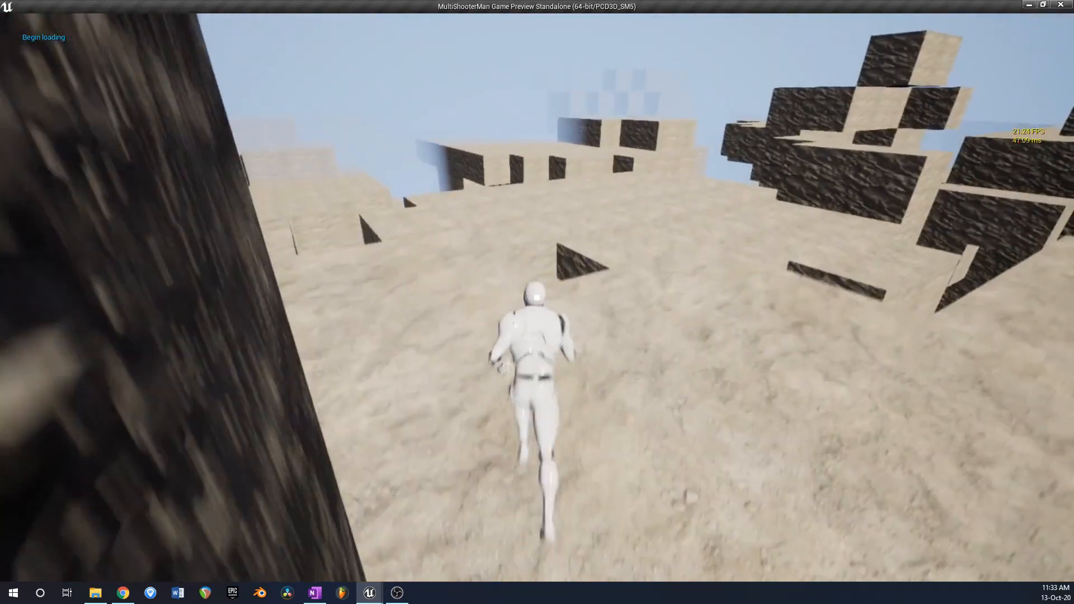
Step: Run the character along the beveled-block passage between the dark rock and sandstone walls toward the row of face-textured blocks
key(w)
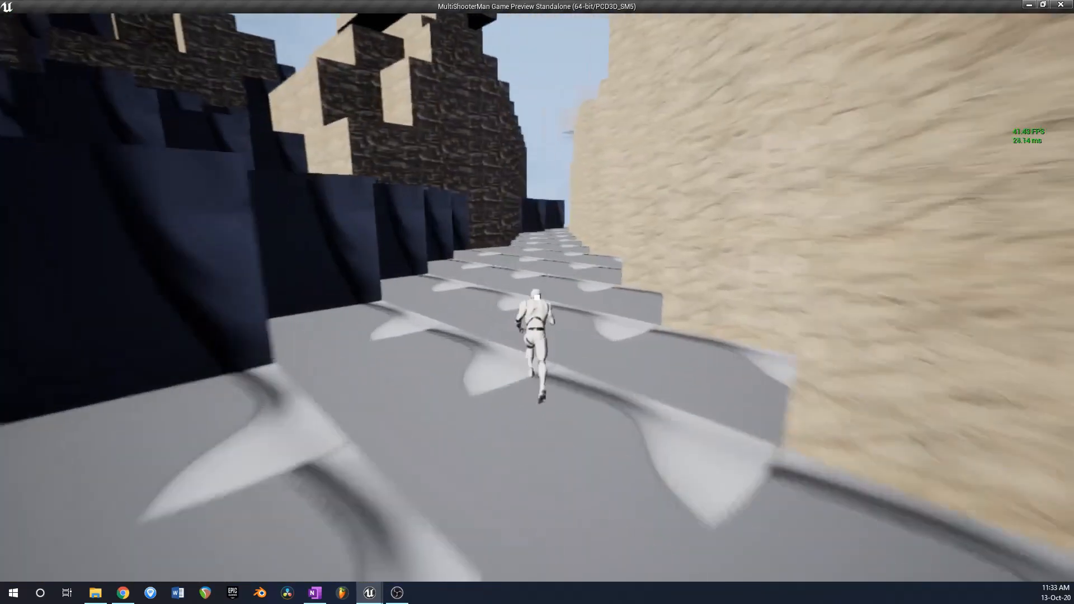
key(w)
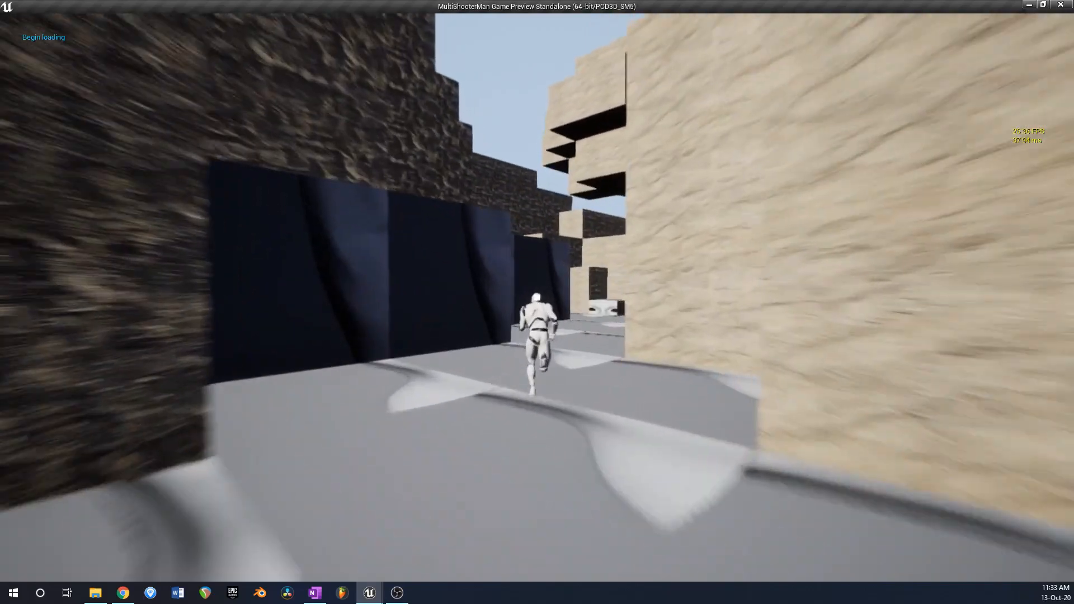
key(w)
key(w)
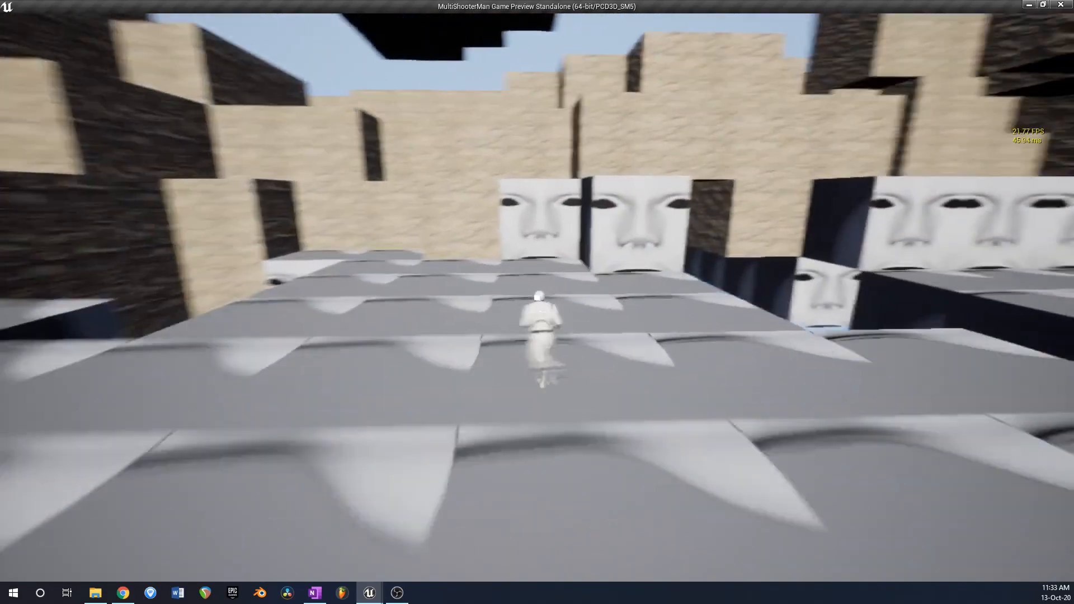
key(w)
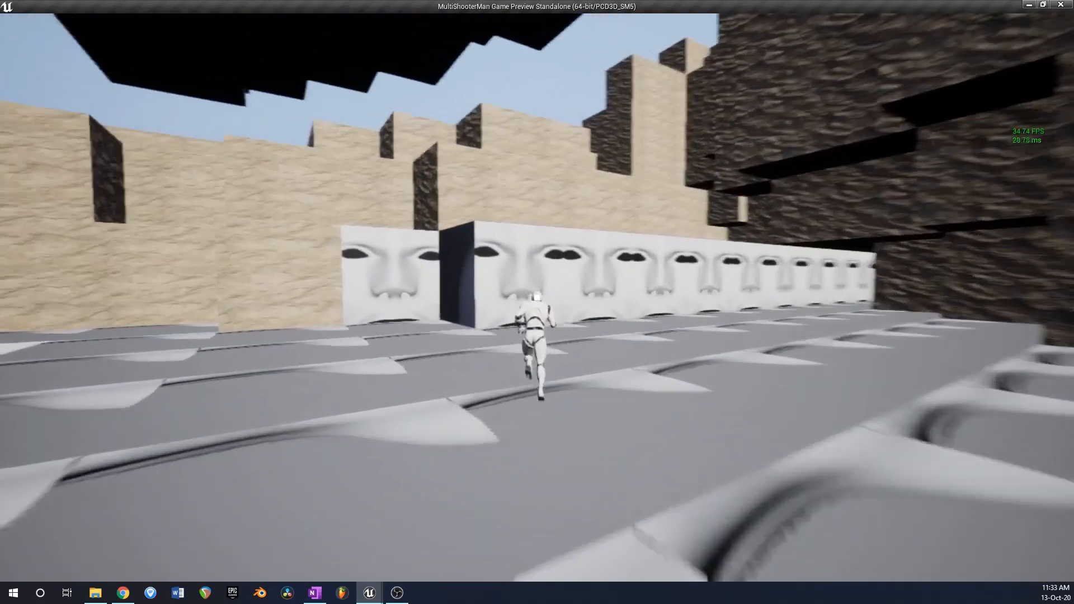
Step: Jump the character up onto the sandstone plateau, run across it to its edge, and end the game preview
key(space)
key(space)
key(w)
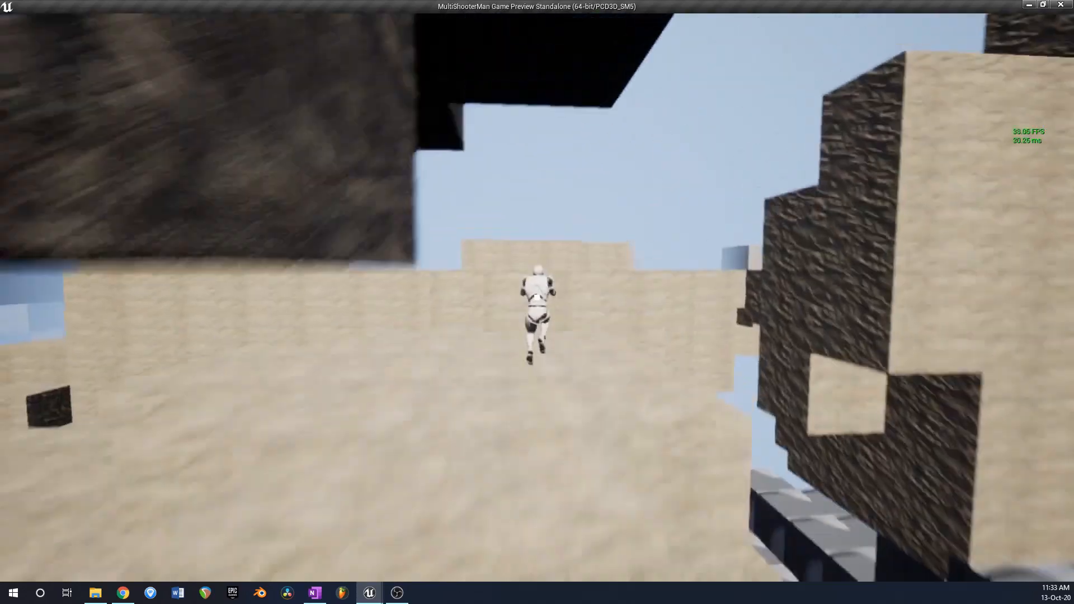
key(space)
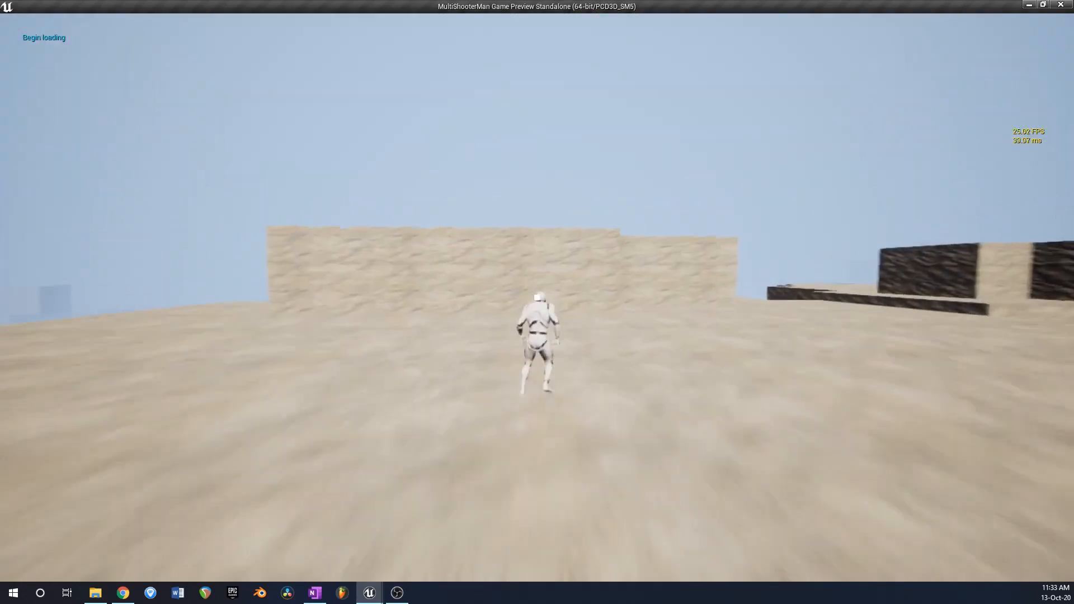
key(w)
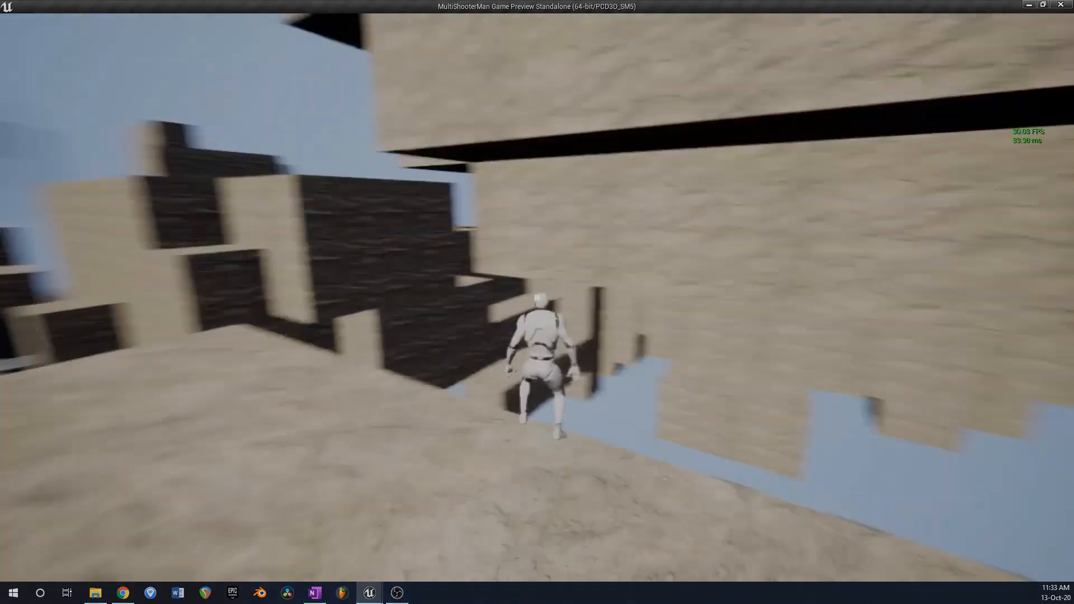
key(Escape)
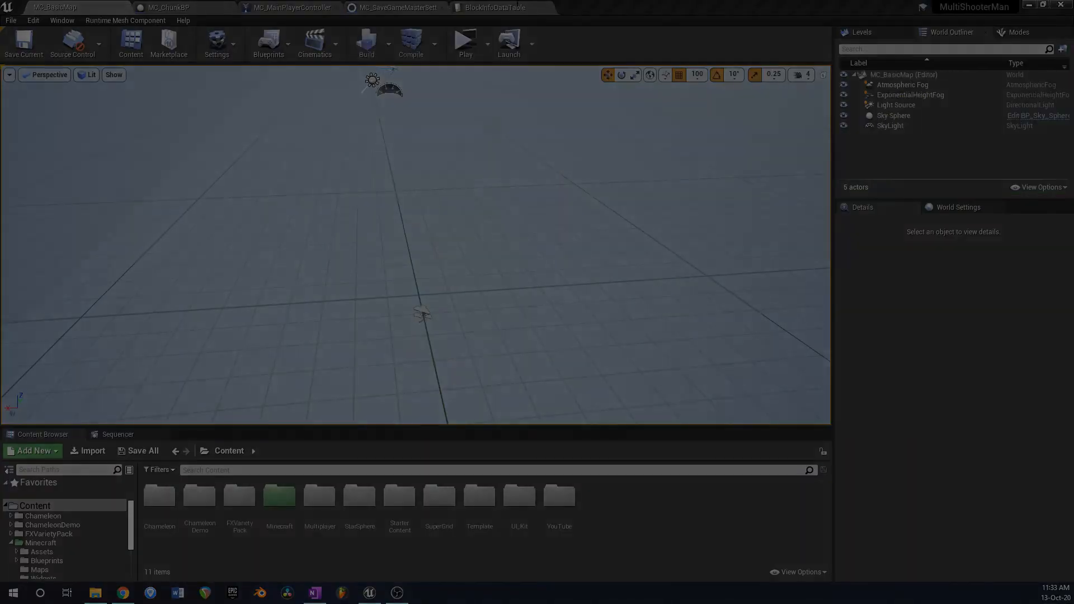